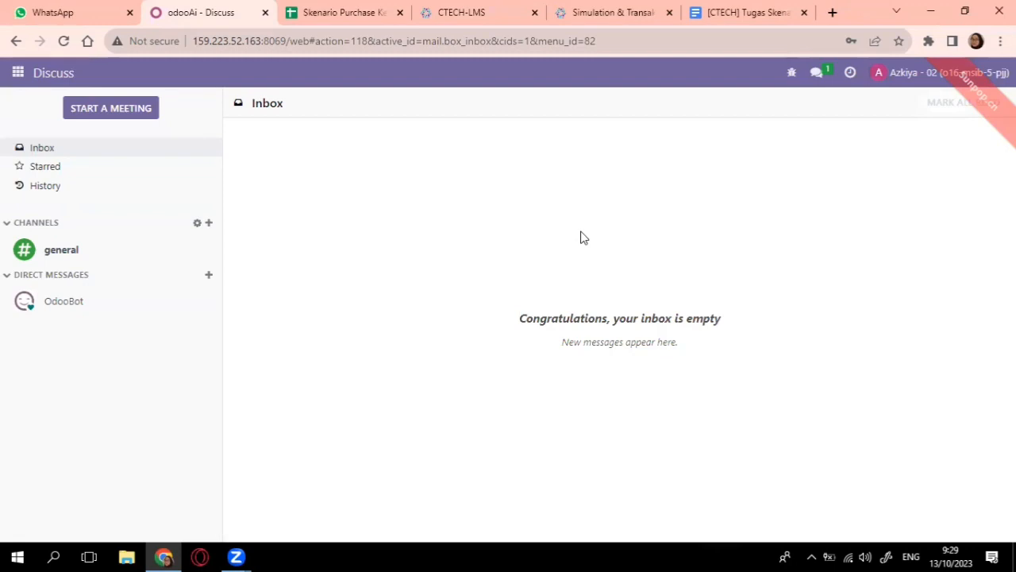
# Create a new Discuss channel named Skenario Purchase 02.
pyautogui.click(208, 223)
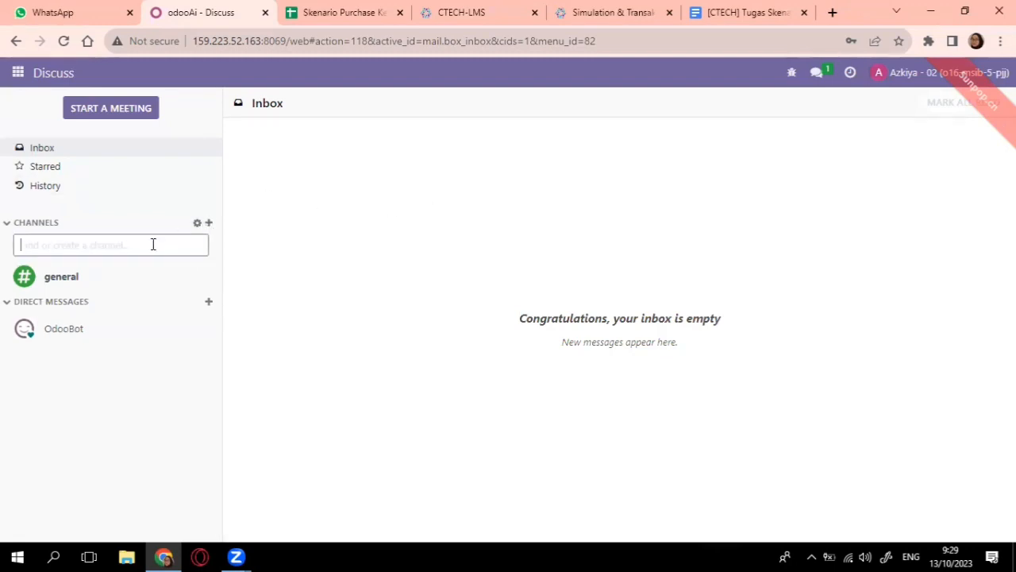
pyautogui.write('skenario')
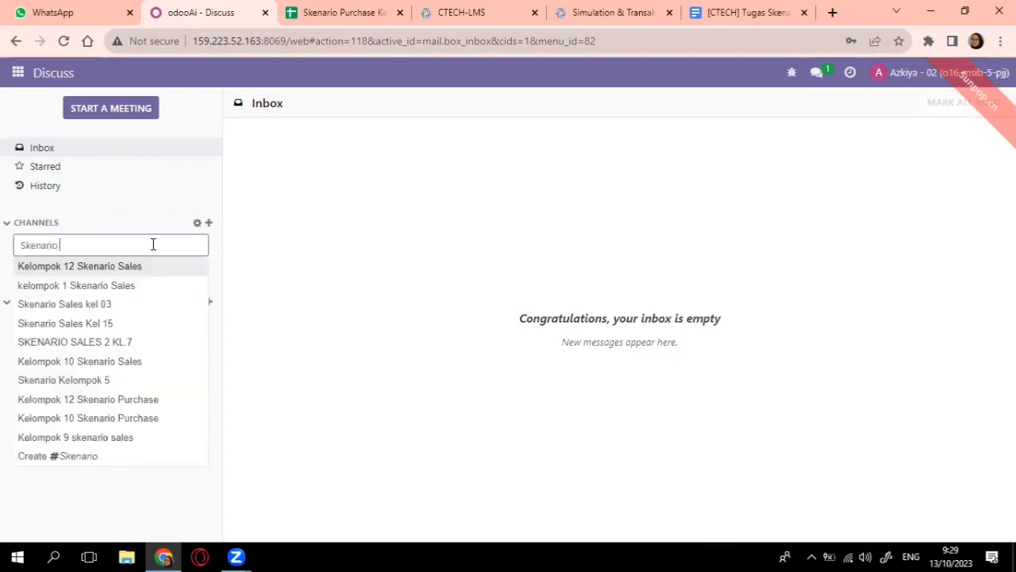
pyautogui.write(' Pu')
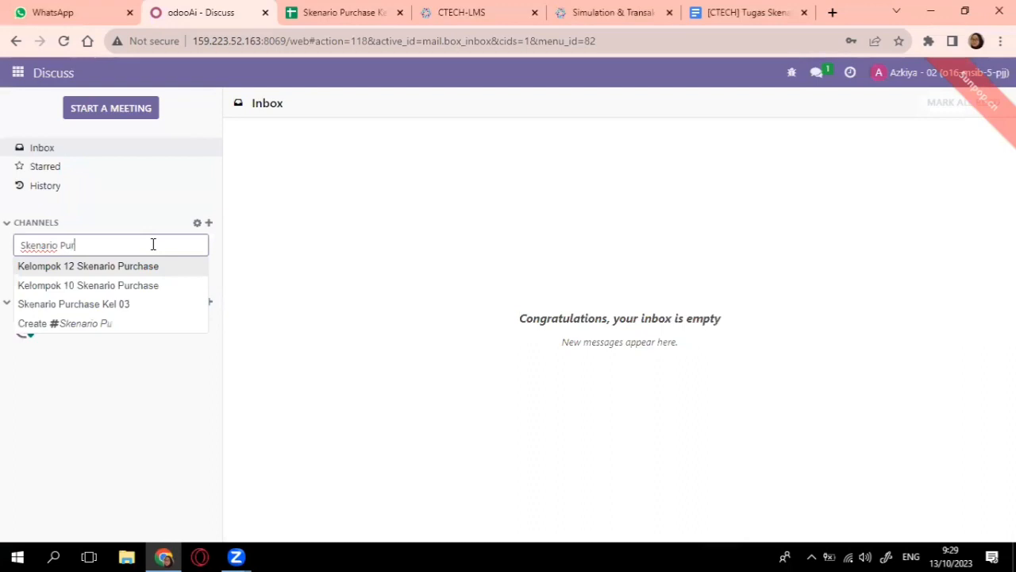
pyautogui.write('rchase 02')
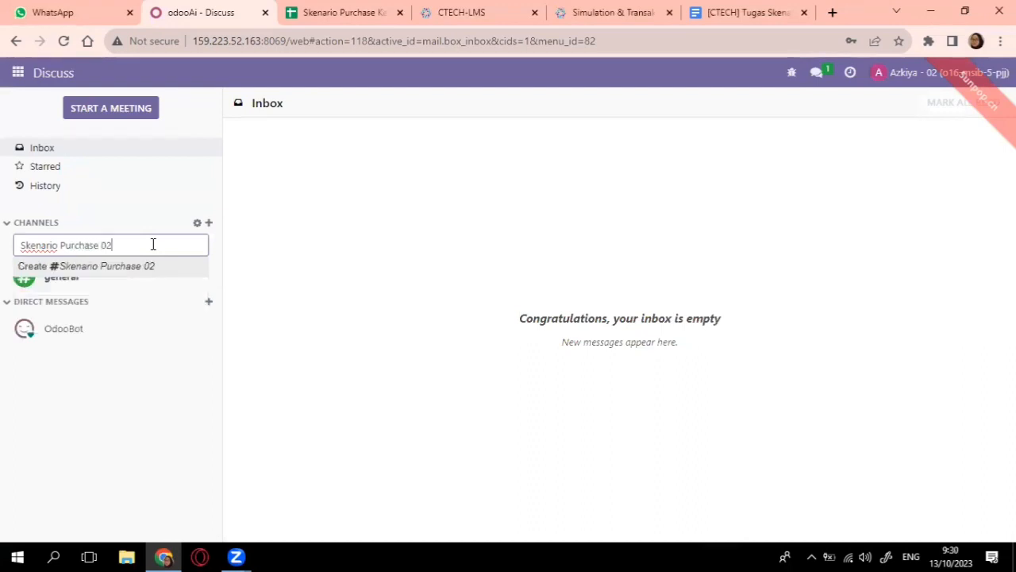
pyautogui.press('Return')
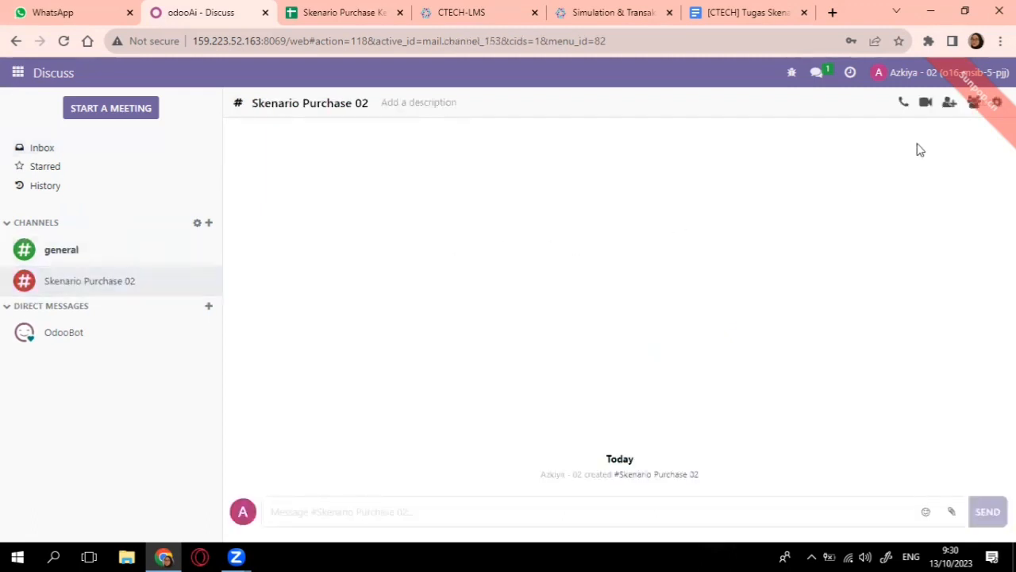
# Search the people to invite to the channel for 02 and select the first, second and fourth matching users.
pyautogui.click(949, 103)
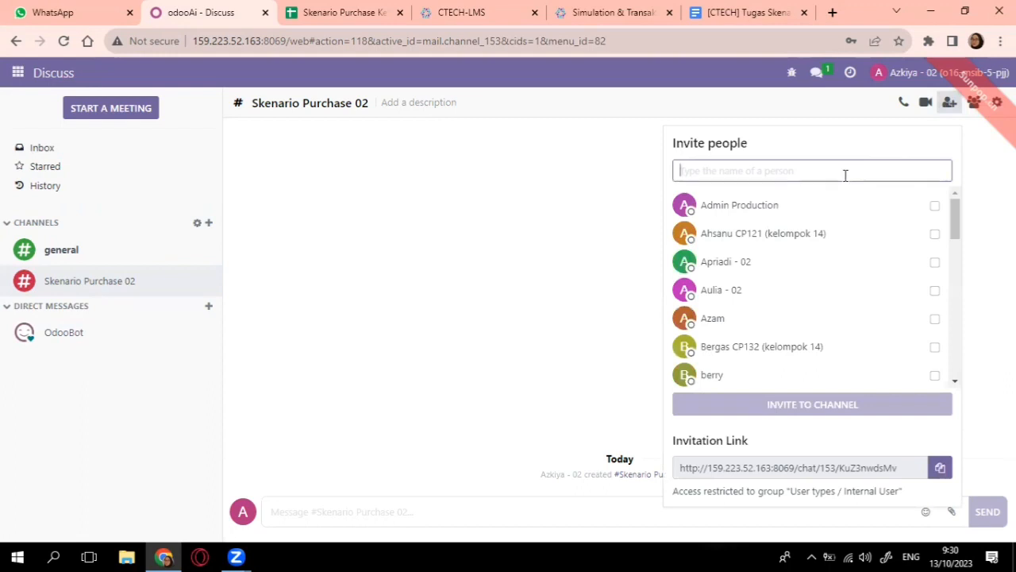
pyautogui.write('a2')
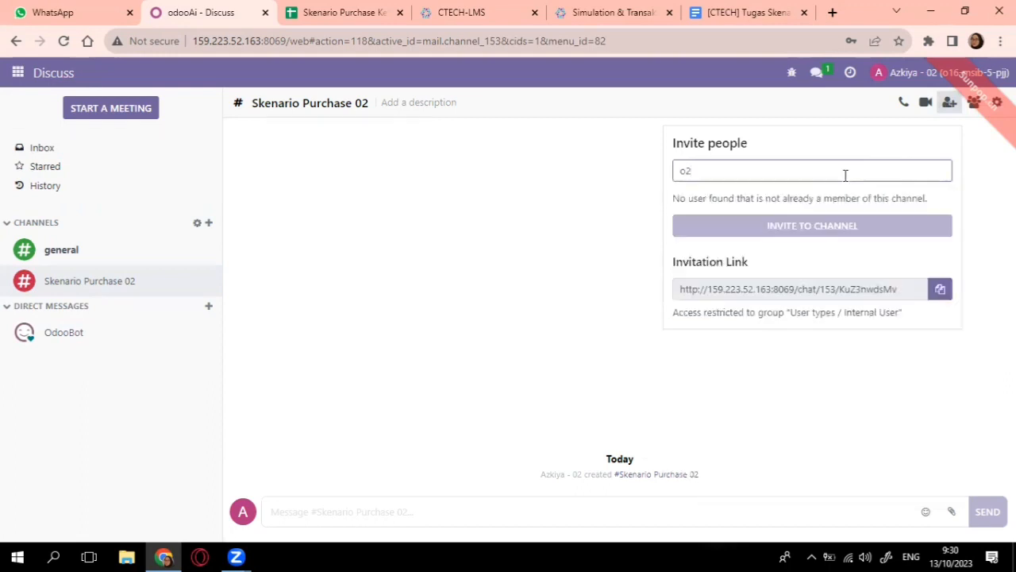
pyautogui.press('BackSpace')
pyautogui.press('BackSpace')
pyautogui.write('02')
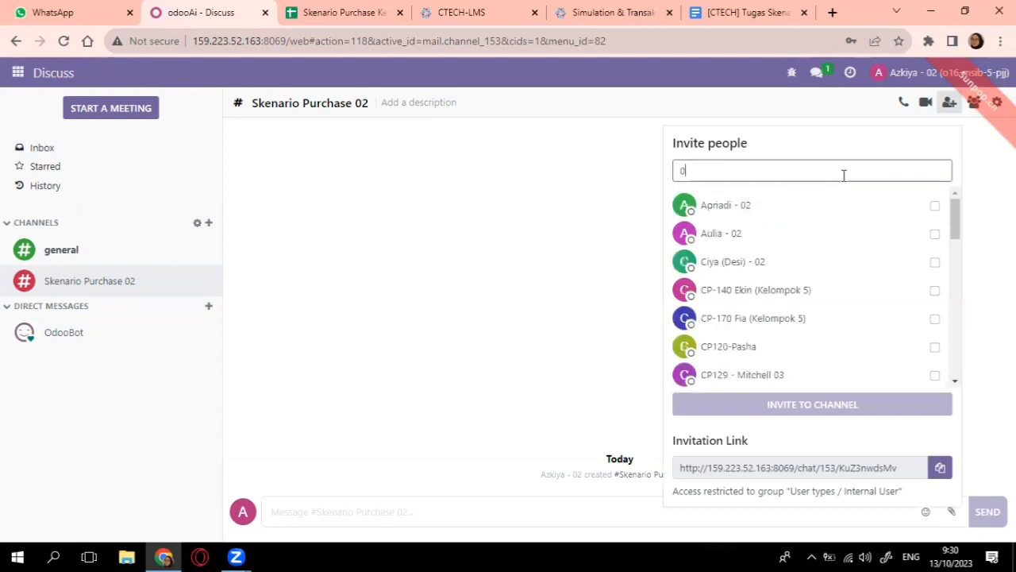
pyautogui.click(935, 208)
pyautogui.click(935, 234)
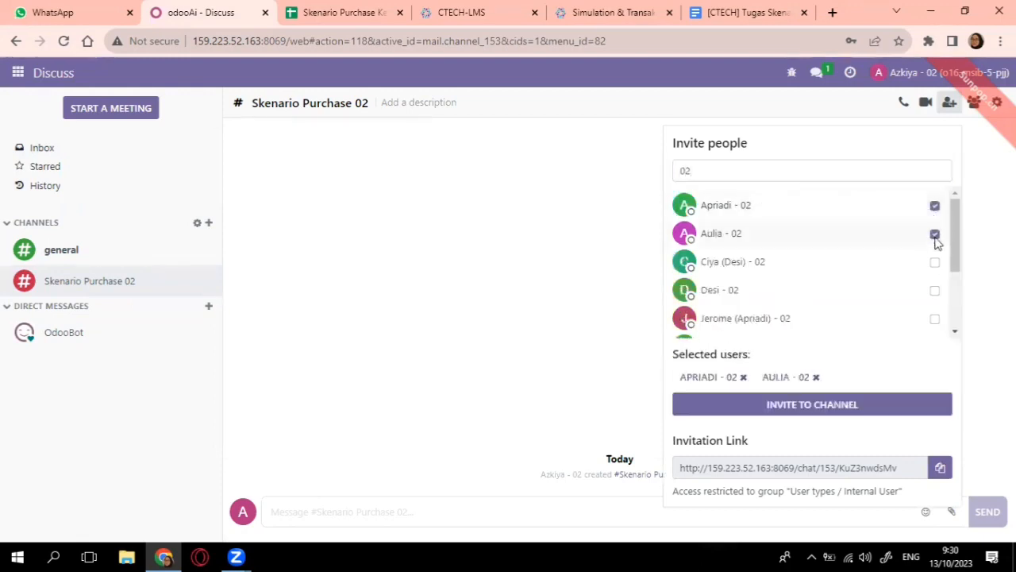
pyautogui.click(934, 289)
# Search the invite list by the remaining group member's first name and select the first matching user.
pyautogui.scroll(-2, 935, 304)
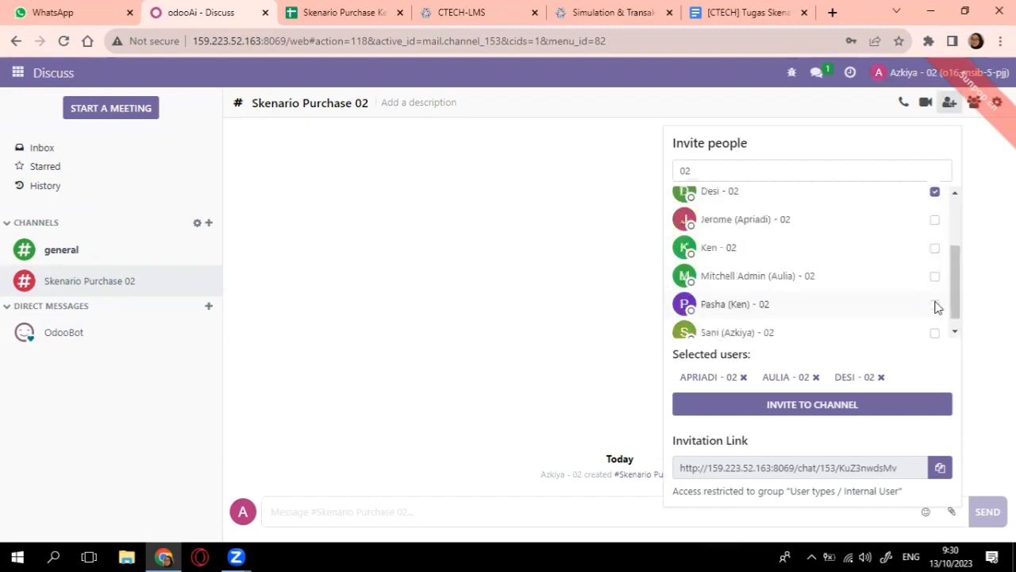
pyautogui.scroll(3, 934, 312)
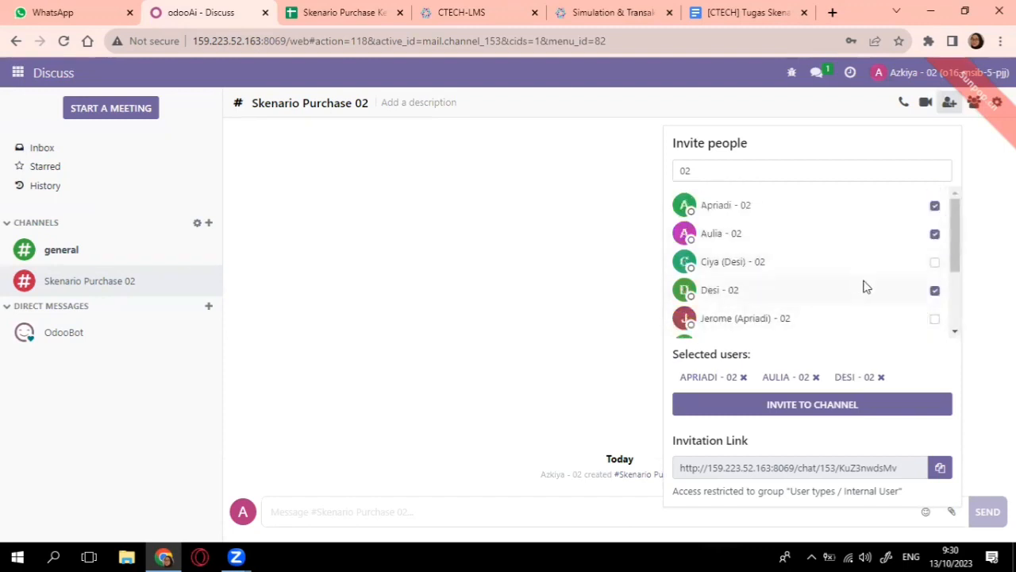
pyautogui.scroll(-3, 860, 261)
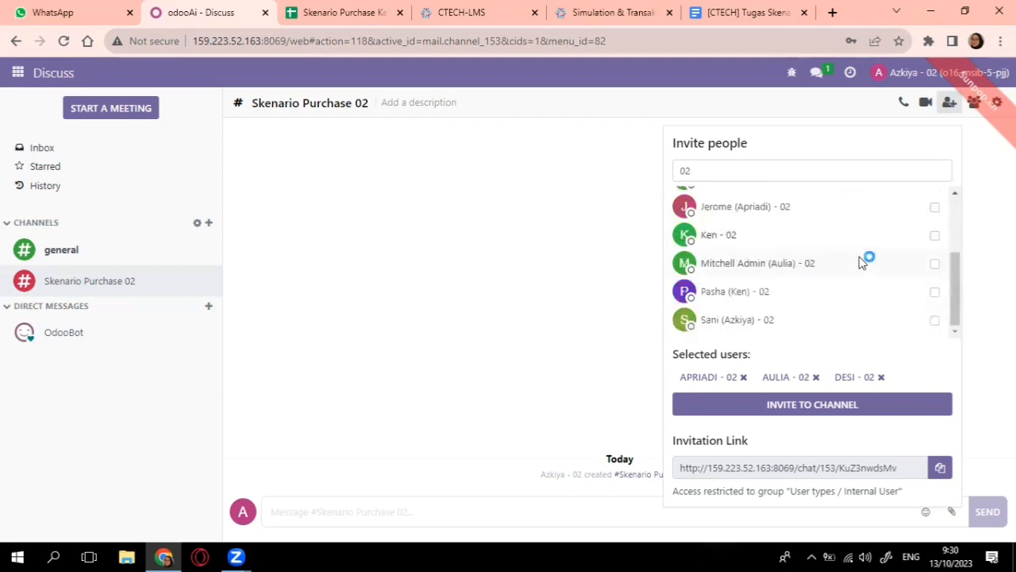
pyautogui.scroll(3, 826, 210)
pyautogui.click(836, 176)
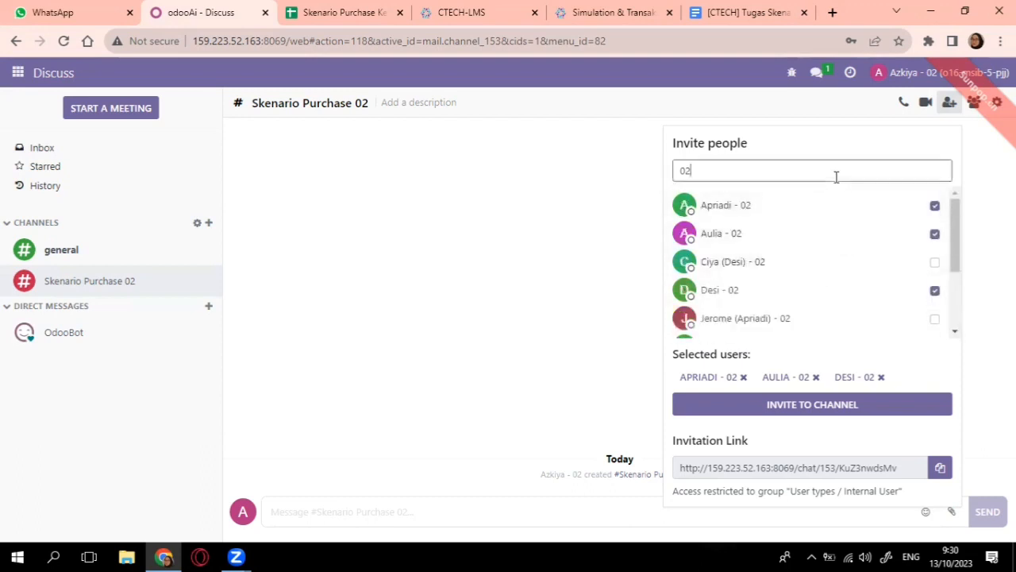
pyautogui.press('BackSpace')
pyautogui.press('BackSpace')
pyautogui.write('ken')
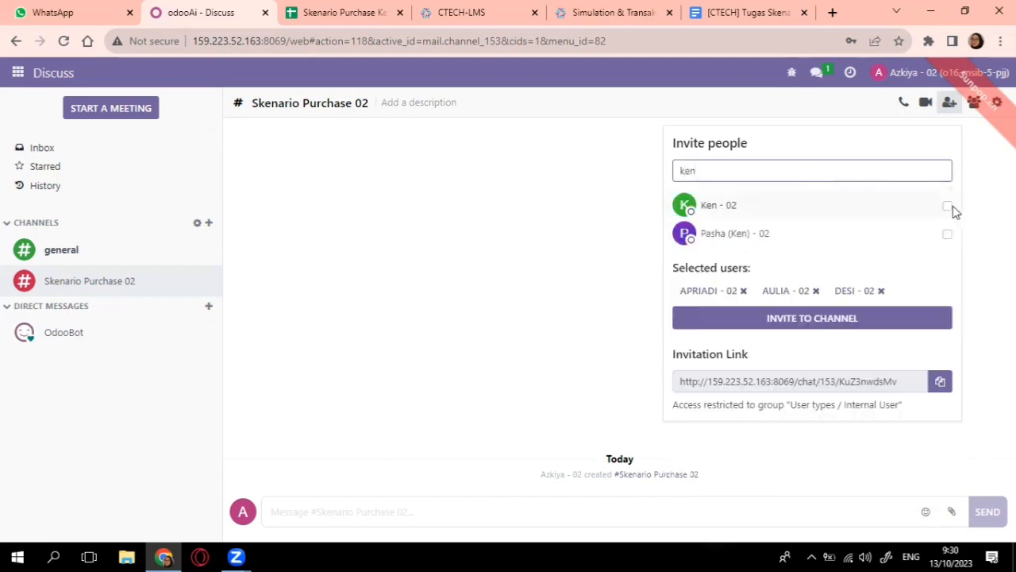
pyautogui.click(950, 208)
# Review the invite list filtered by 02 and invite the four selected users to the channel.
pyautogui.click(884, 171)
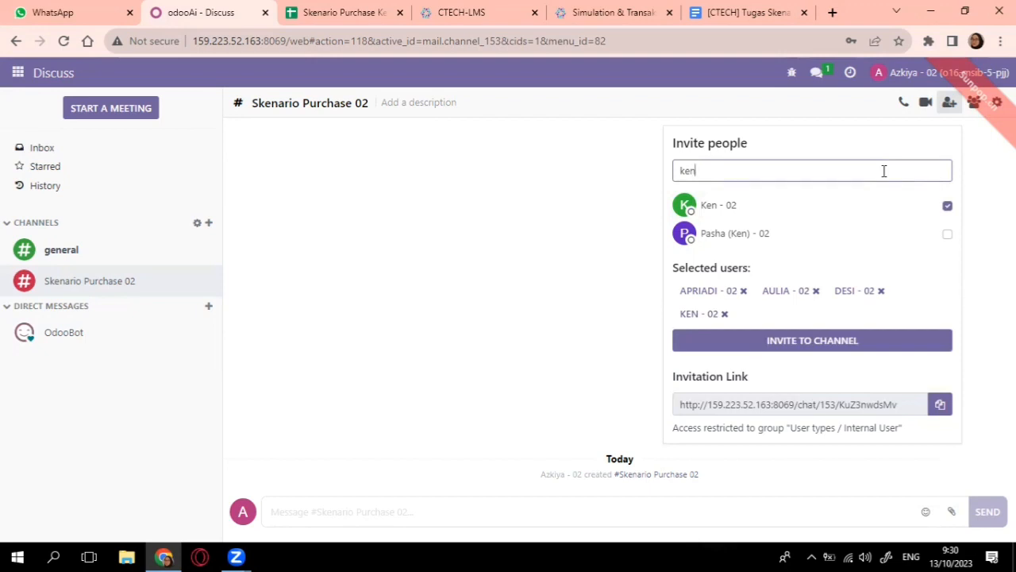
pyautogui.press('BackSpace')
pyautogui.press('BackSpace')
pyautogui.press('BackSpace')
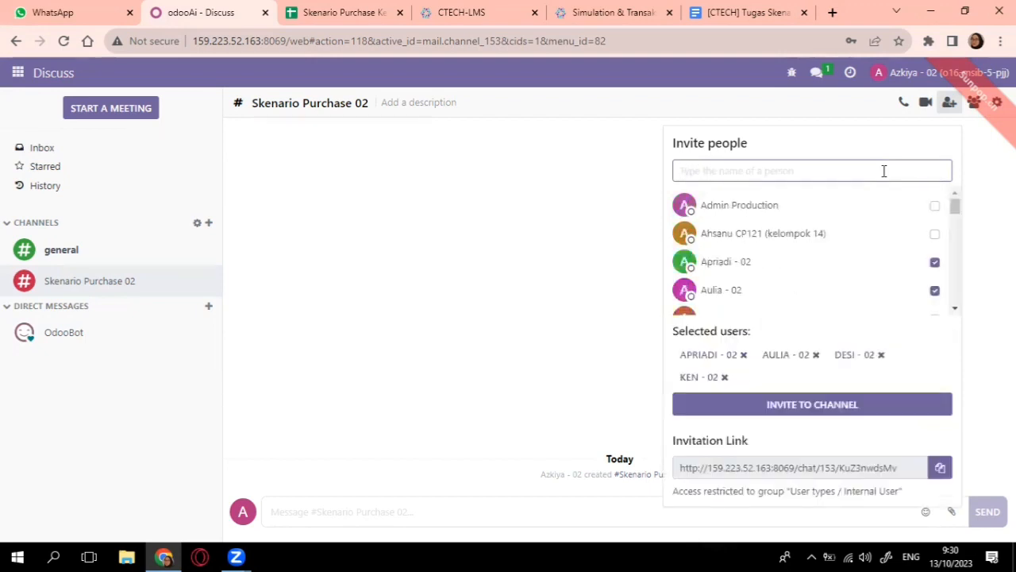
pyautogui.write('02')
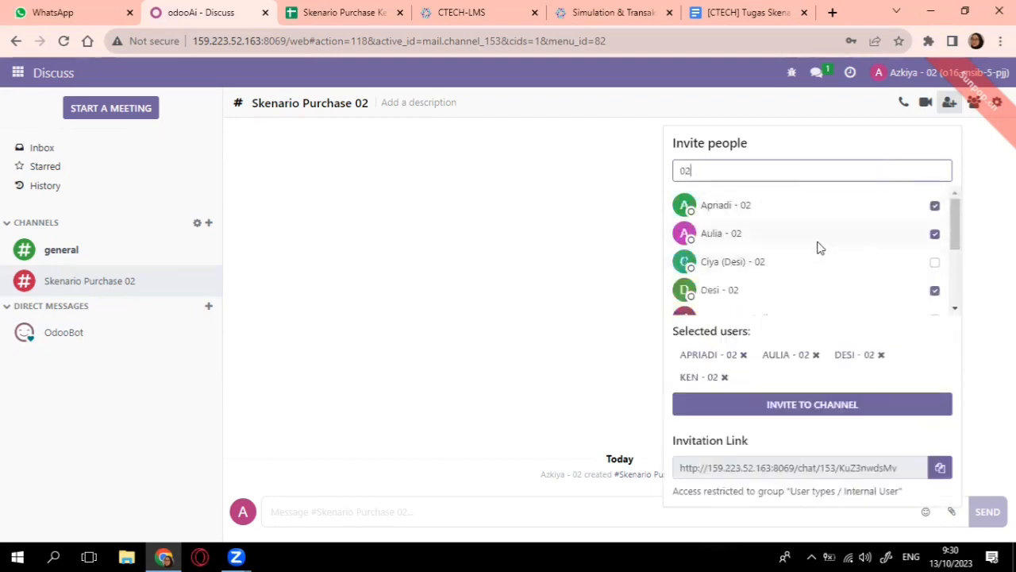
pyautogui.scroll(-3, 794, 234)
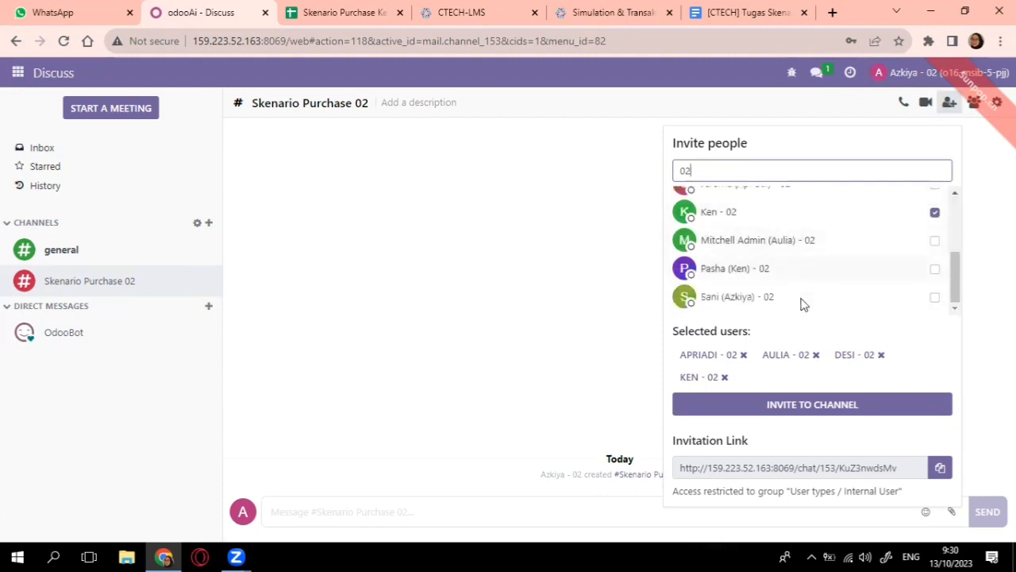
pyautogui.click(822, 413)
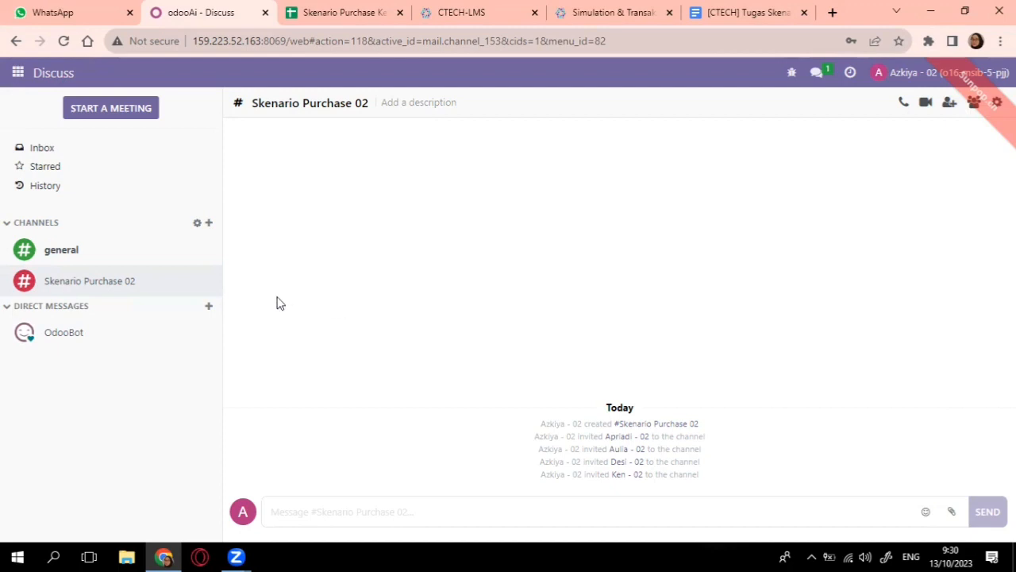
# Open the user management list from the general Settings and remove its Internal Users filter.
pyautogui.click(18, 72)
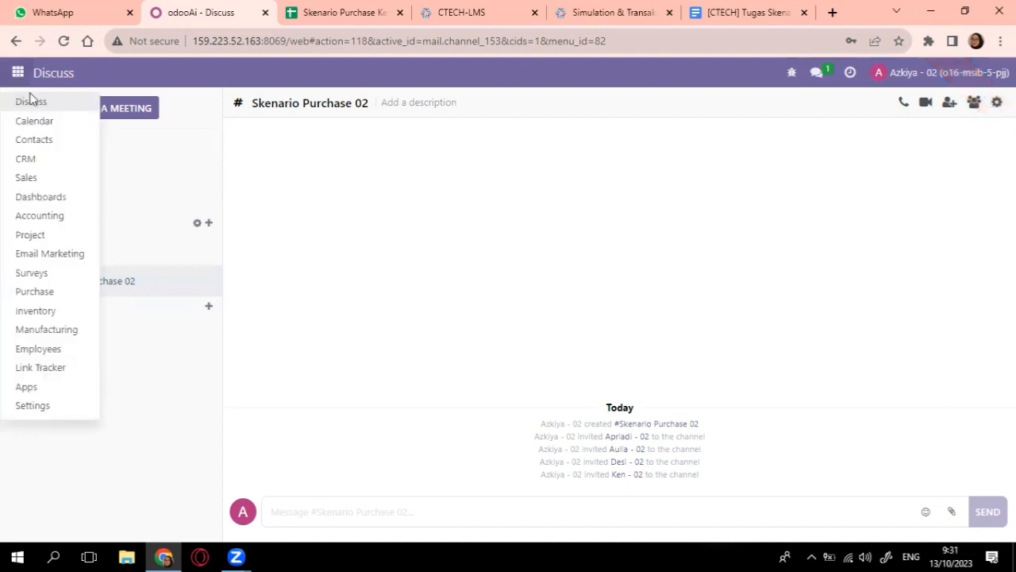
pyautogui.click(58, 407)
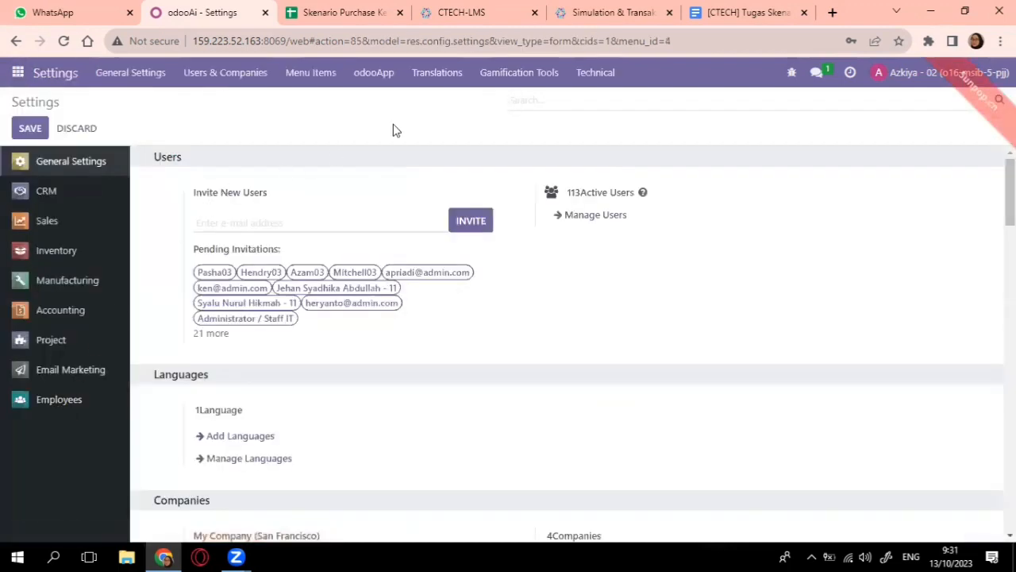
pyautogui.click(597, 216)
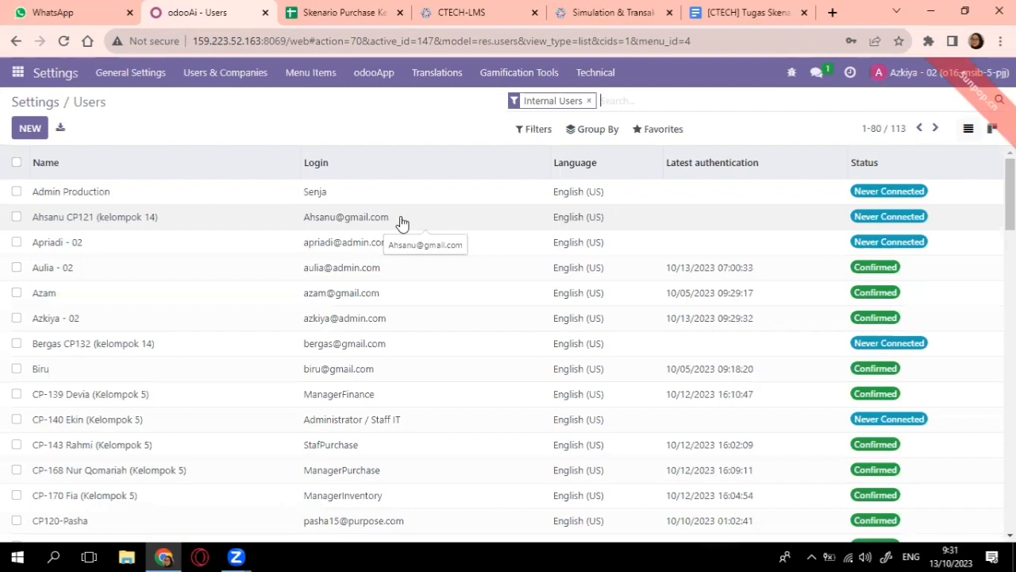
pyautogui.click(589, 101)
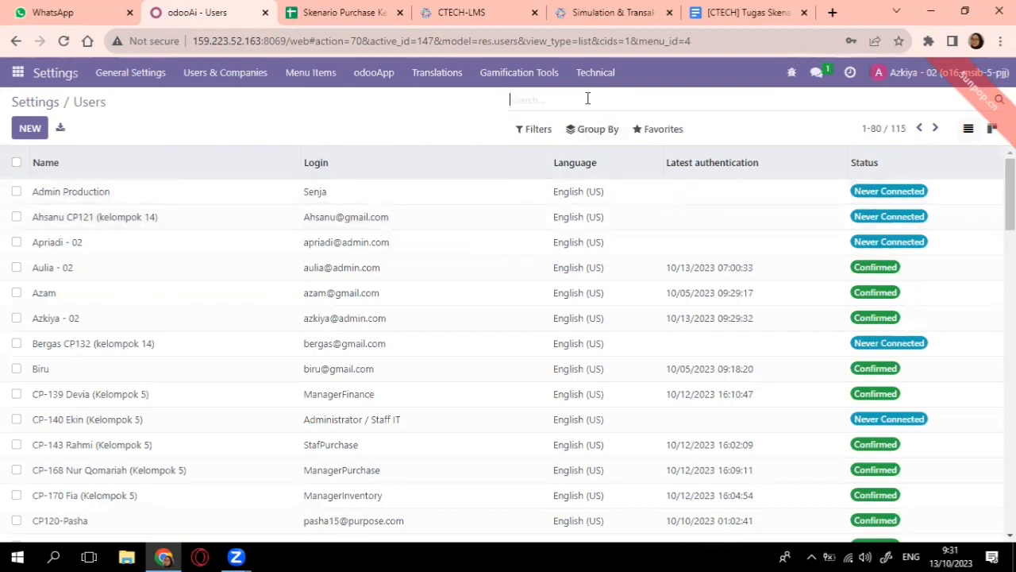
# Start a custom filter on the user list based on the Created on field.
pyautogui.click(547, 132)
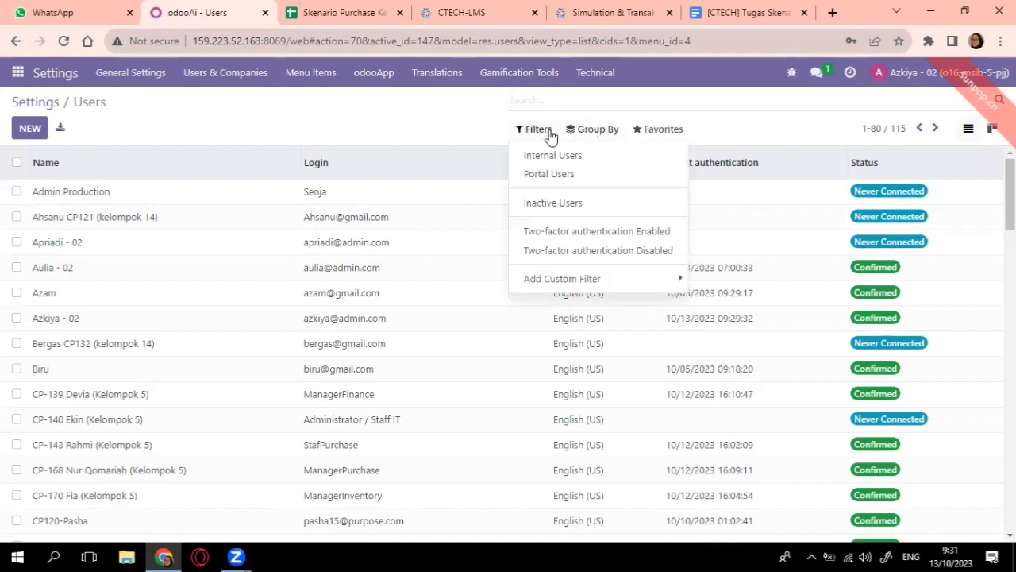
pyautogui.click(610, 279)
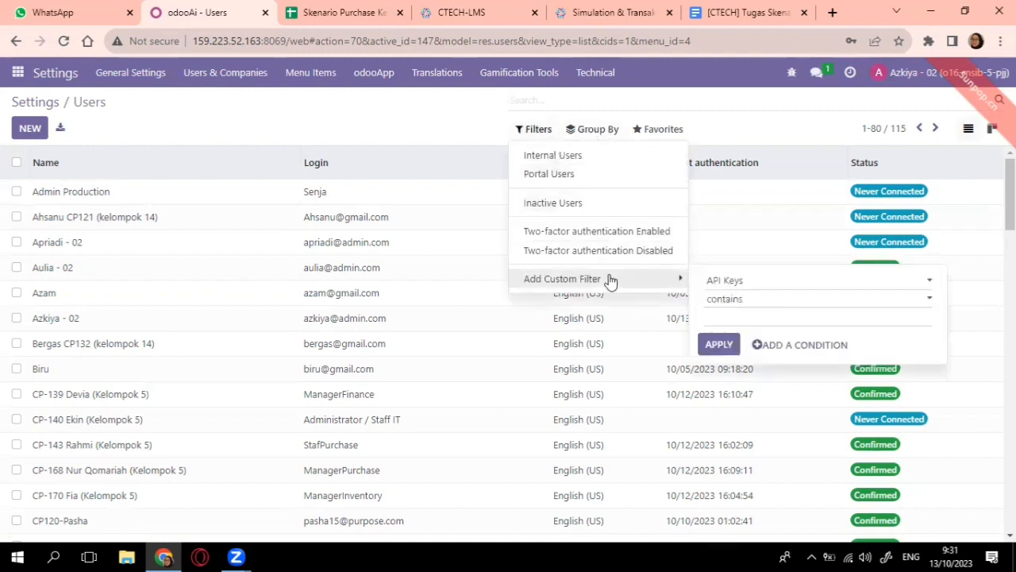
pyautogui.click(926, 306)
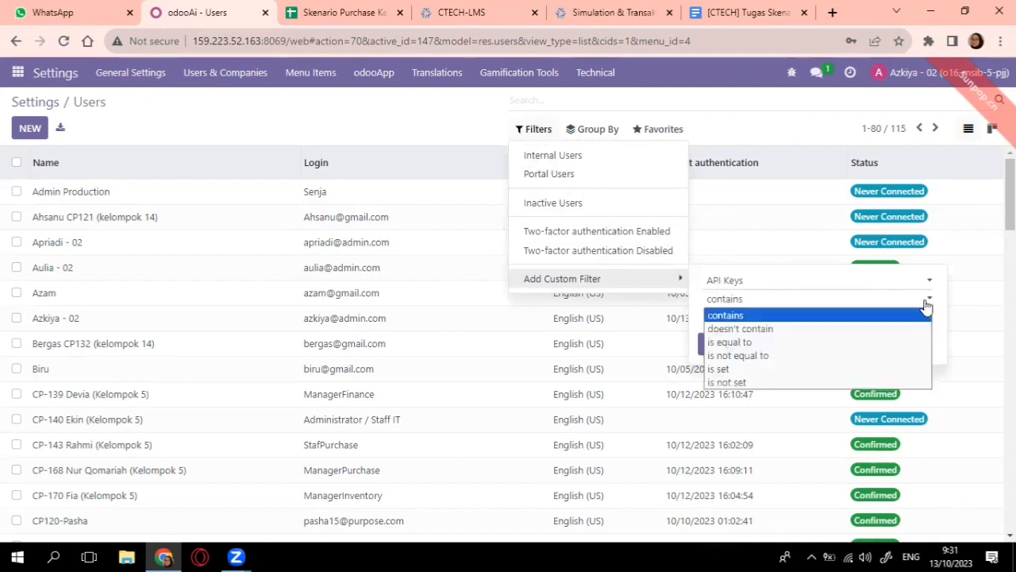
pyautogui.click(811, 283)
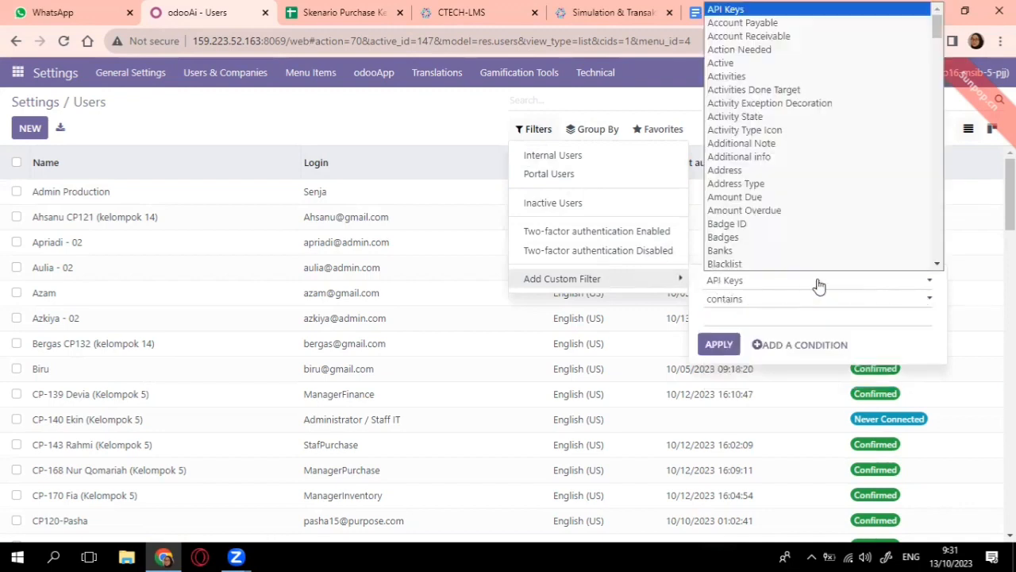
pyautogui.scroll(-6, 776, 184)
pyautogui.click(773, 181)
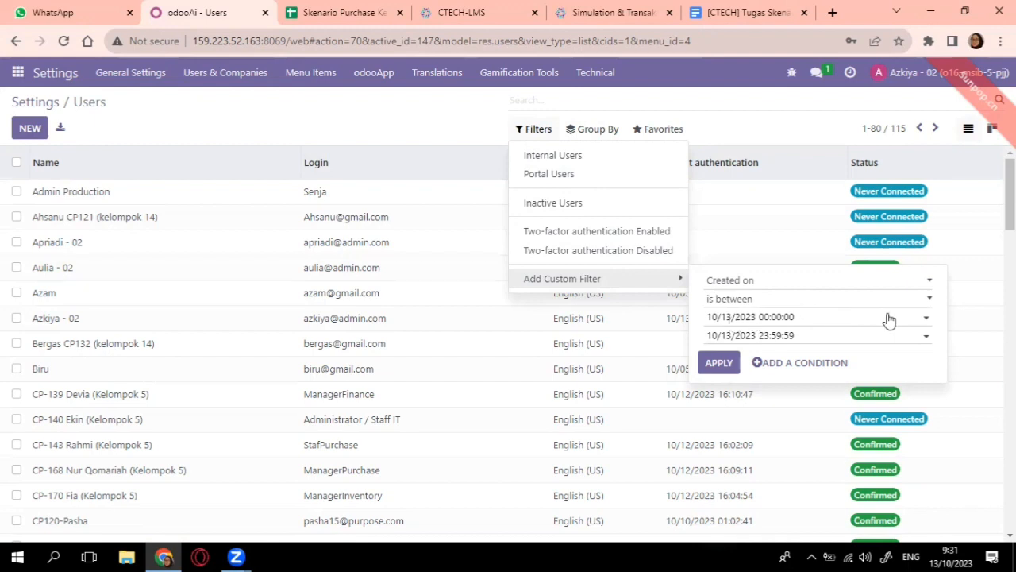
# Set both the start and end dates of the Created on range to 10/12/2023.
pyautogui.click(924, 320)
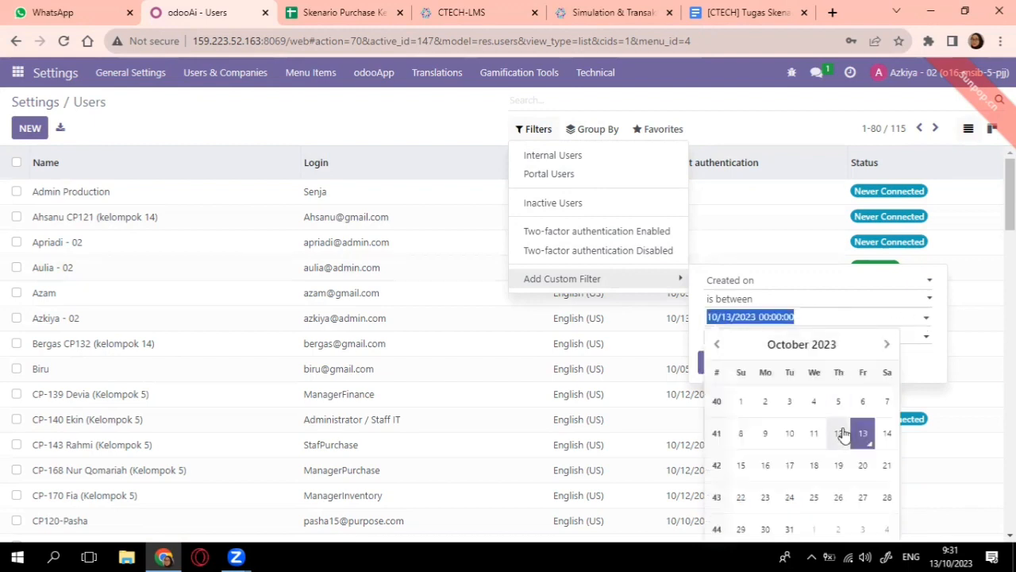
pyautogui.click(839, 432)
pyautogui.click(919, 335)
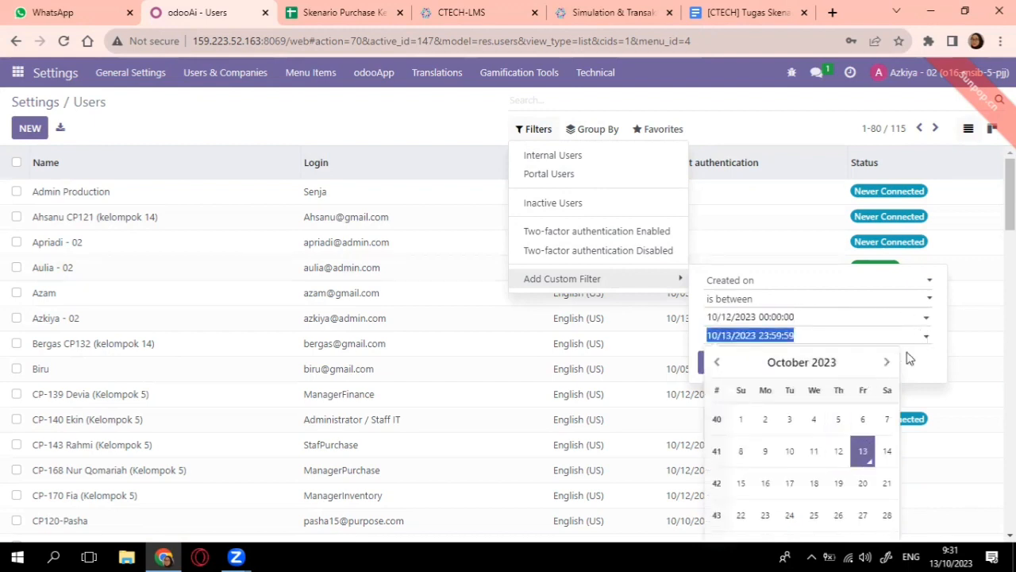
pyautogui.click(838, 450)
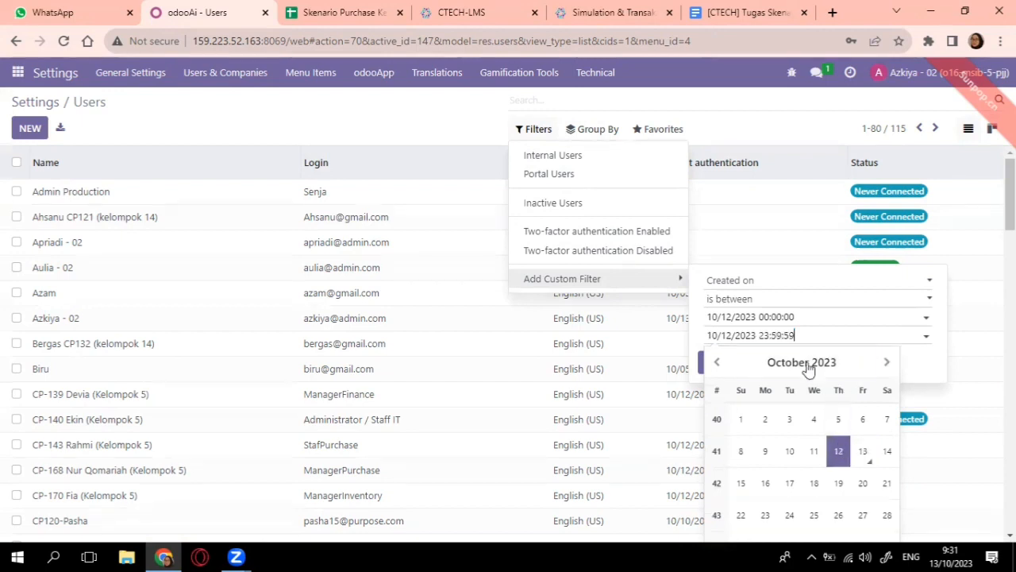
# Set the start time of the Created on range to 17:00:00.
pyautogui.click(782, 318)
pyautogui.click(781, 318)
pyautogui.click(782, 317)
pyautogui.click(782, 318)
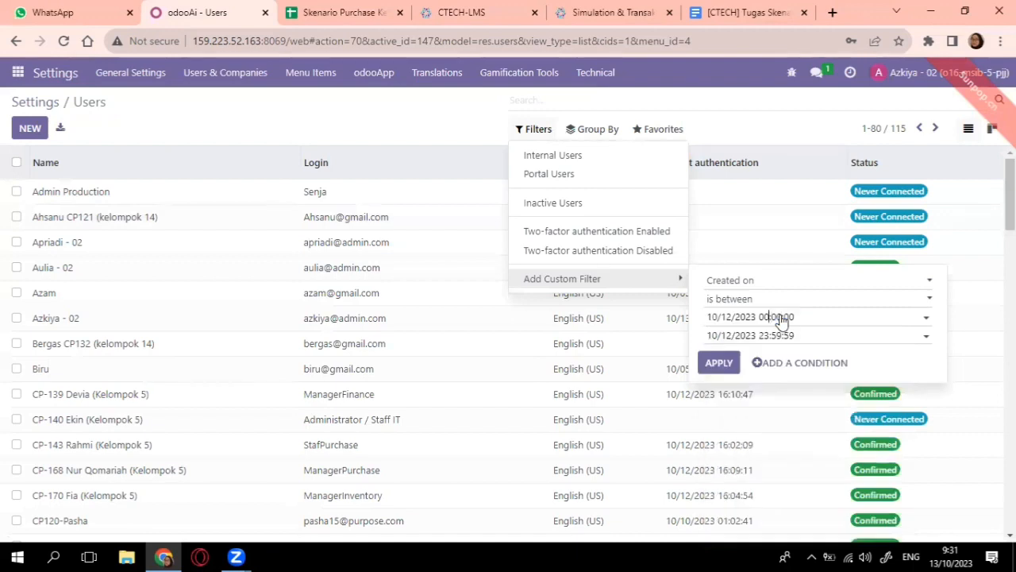
pyautogui.press('BackSpace')
pyautogui.press('BackSpace')
pyautogui.write('17')
# Set the end time of the Created on range to 17:30:00 and apply the custom filter to the user list.
pyautogui.click(792, 337)
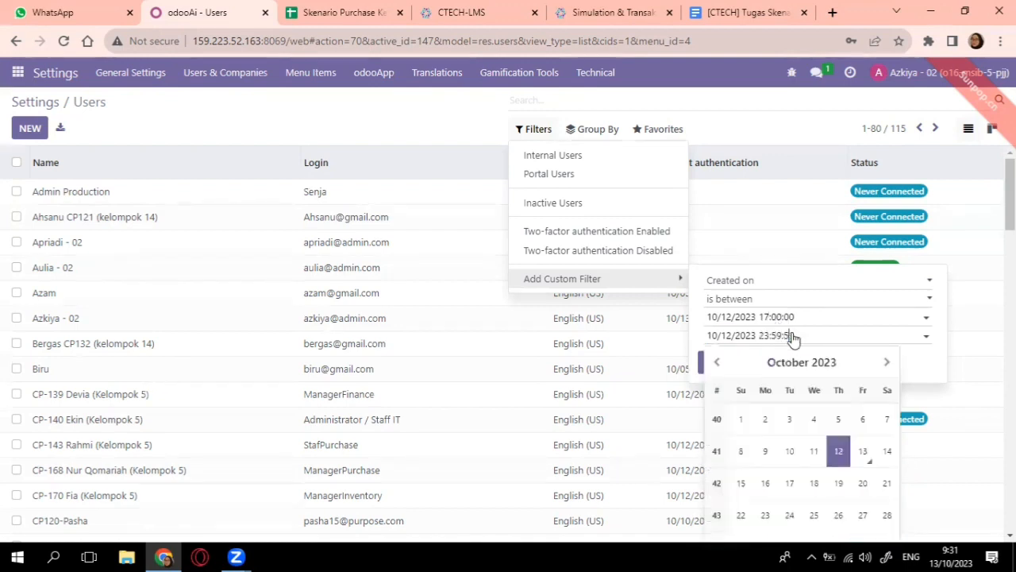
pyautogui.press('BackSpace')
pyautogui.click(692, 363)
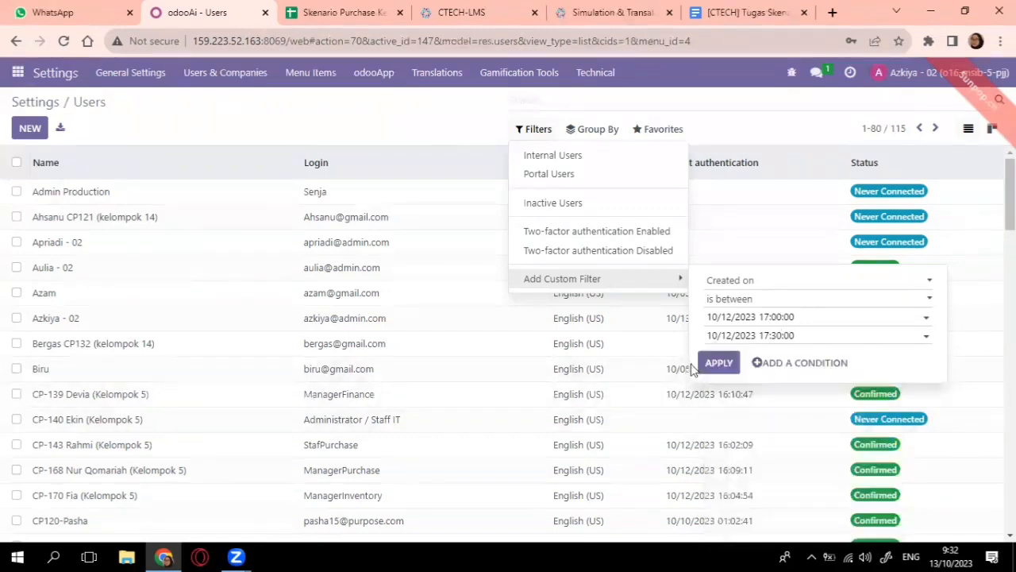
pyautogui.click(717, 363)
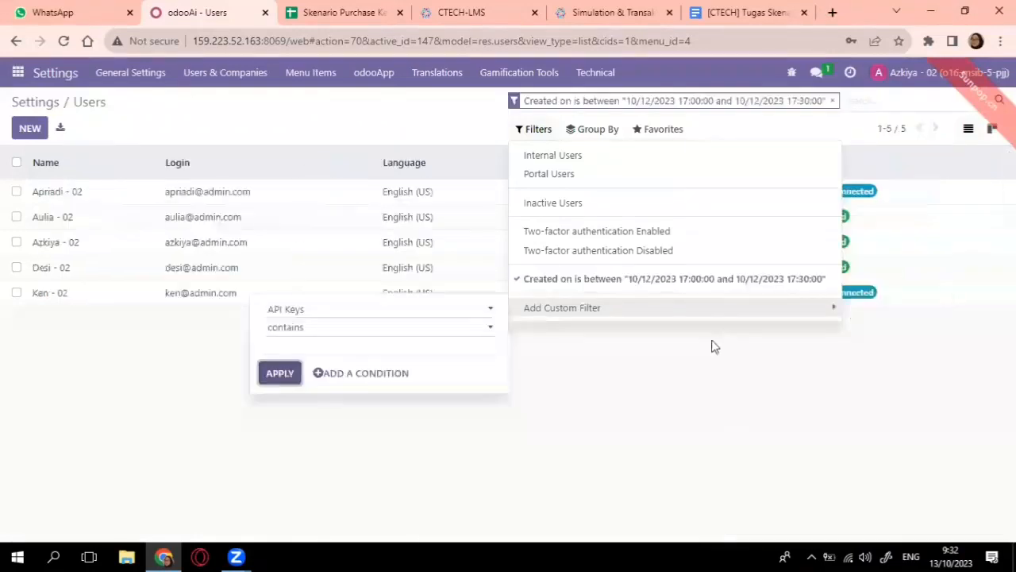
# Switch to the Skenario Purchase Kelompok 2 spreadsheet and review the Impor Data and Security Matrix sheets for each role's access.
pyautogui.click(383, 424)
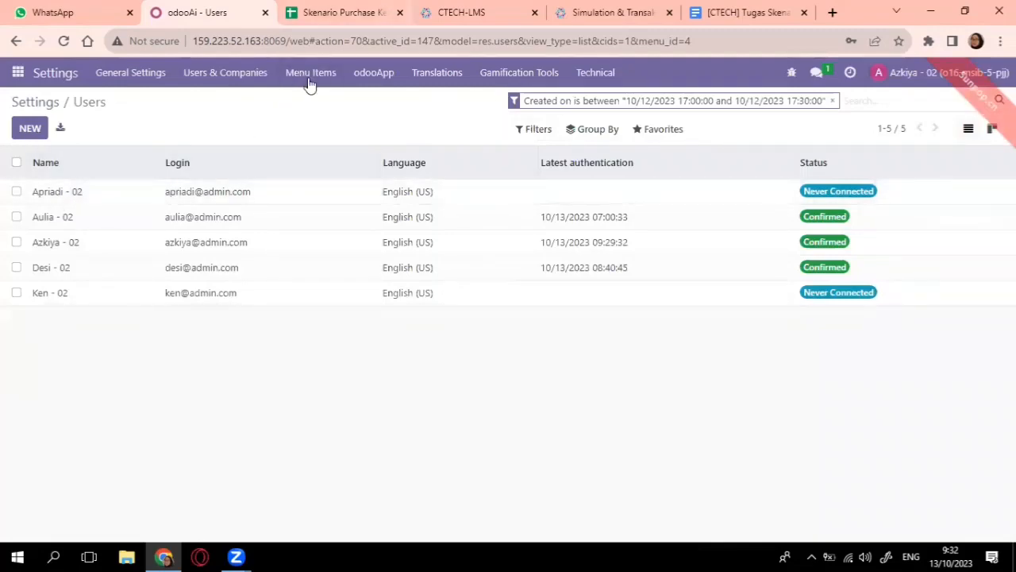
pyautogui.hotkey('ctrl', 'Tab')
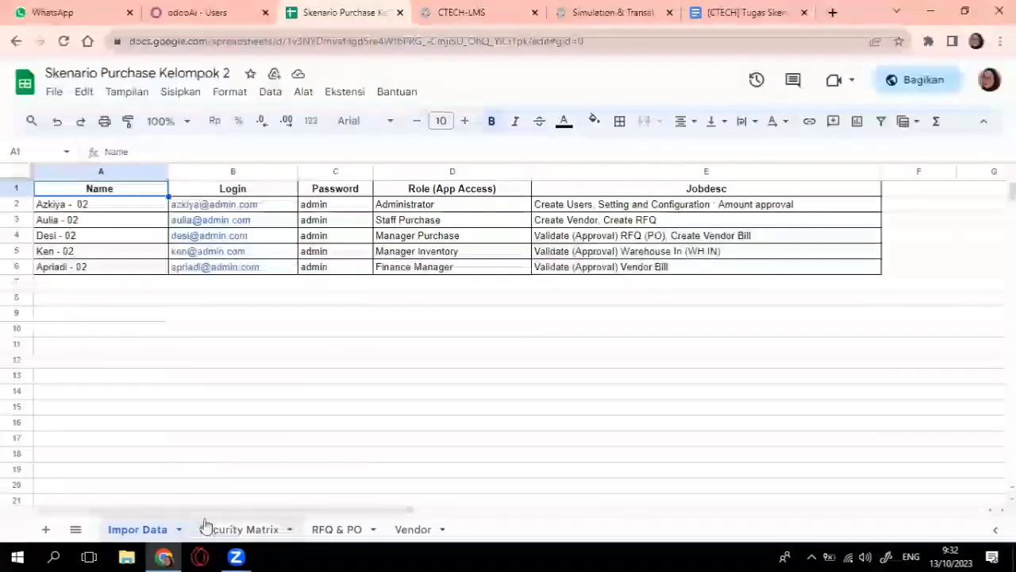
pyautogui.moveTo(214, 204)
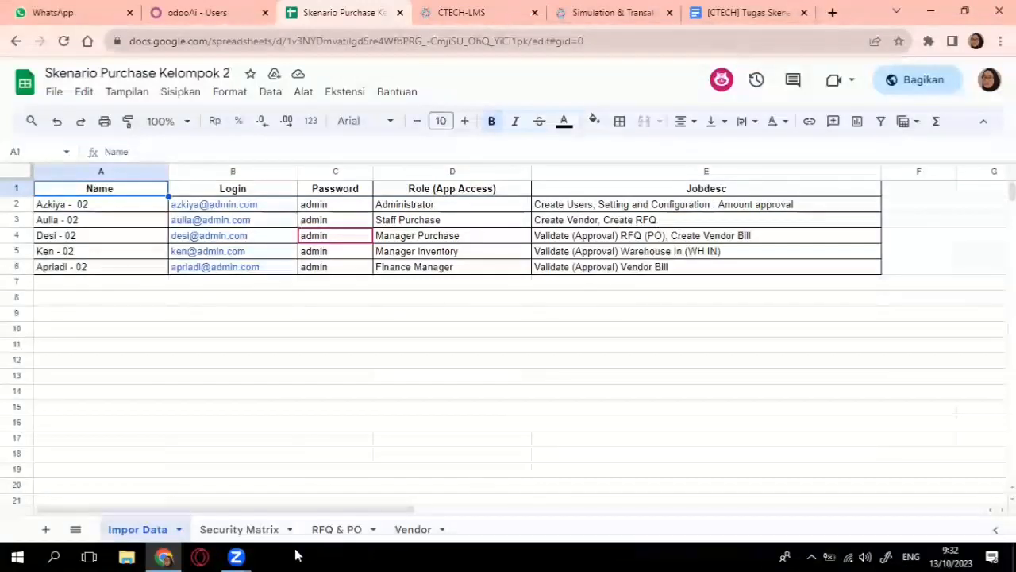
pyautogui.click(257, 524)
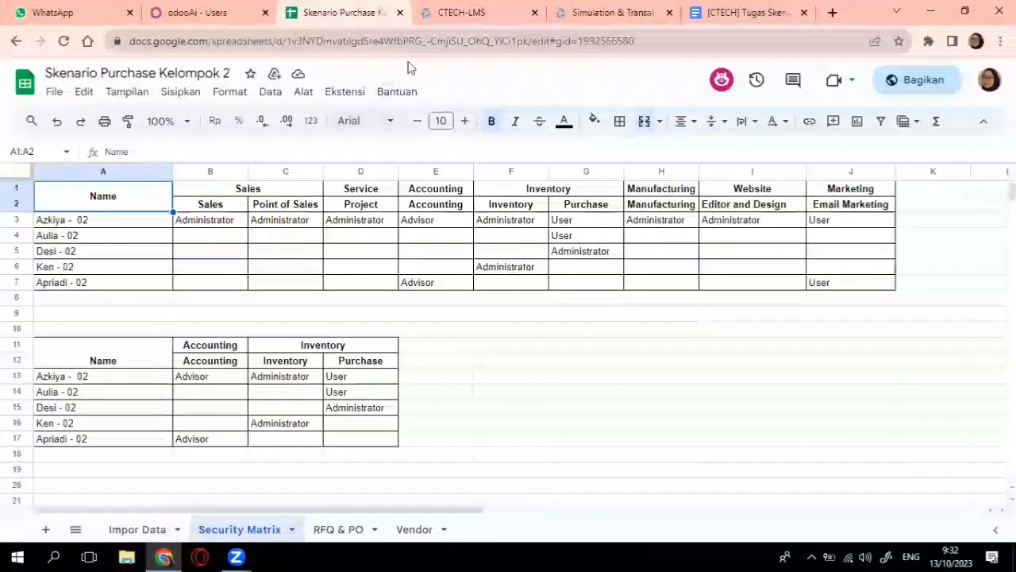
# Open the Finance Manager's user record in Odoo, checking that role's duties and access against the Impor Data and Security Matrix sheets.
pyautogui.click(197, 12)
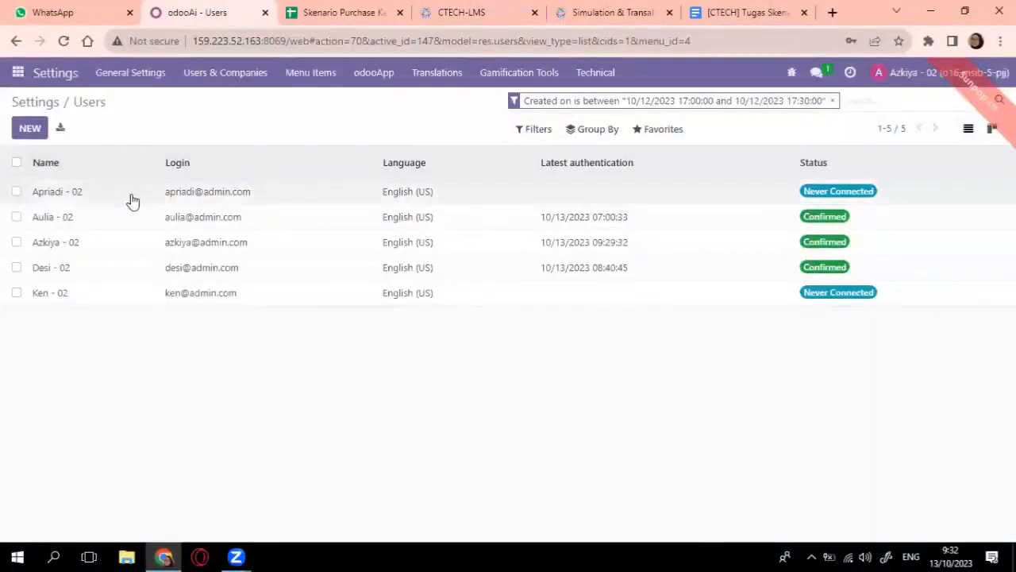
pyautogui.click(76, 199)
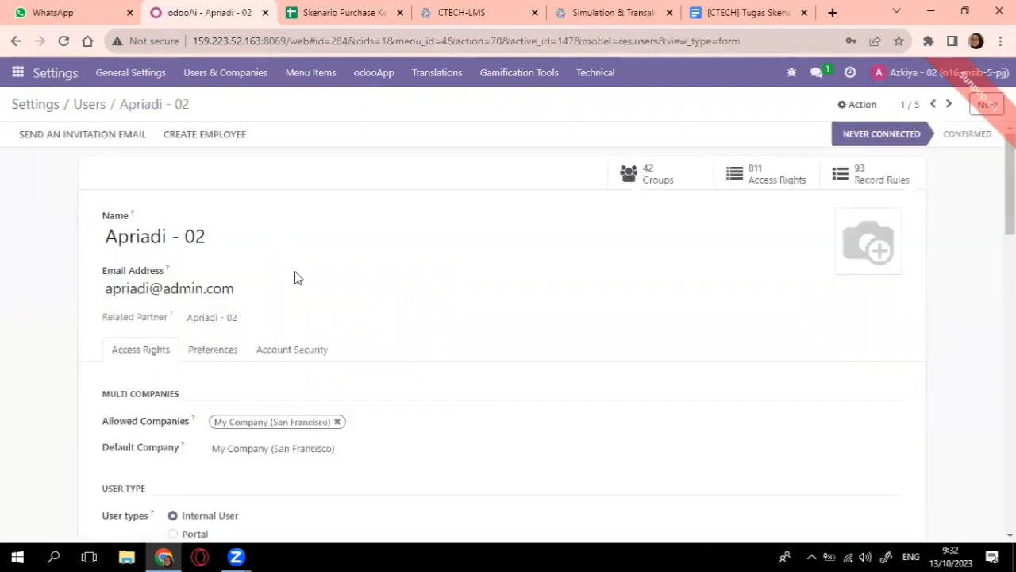
pyautogui.hotkey('ctrl', 'Tab')
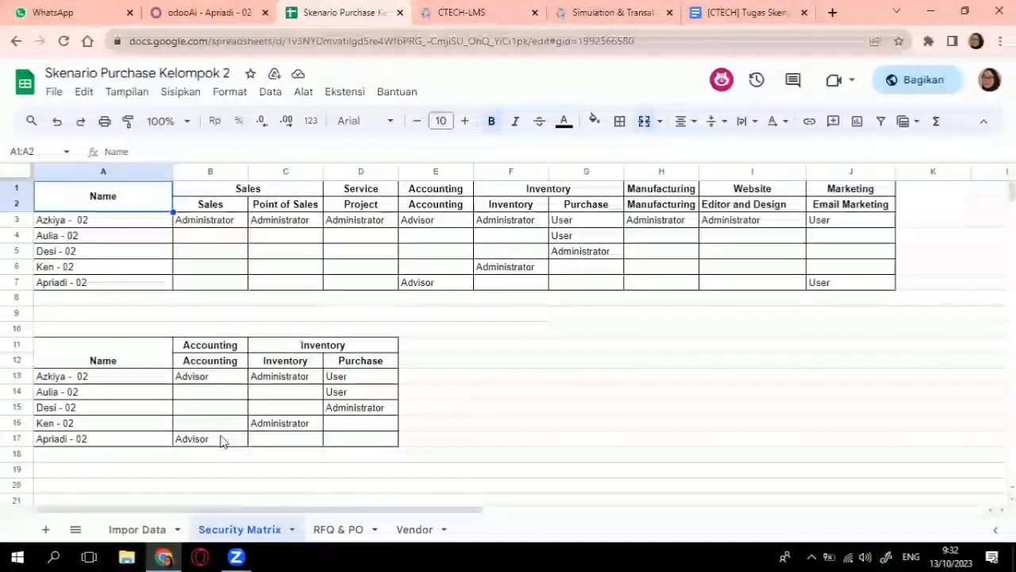
pyautogui.click(151, 533)
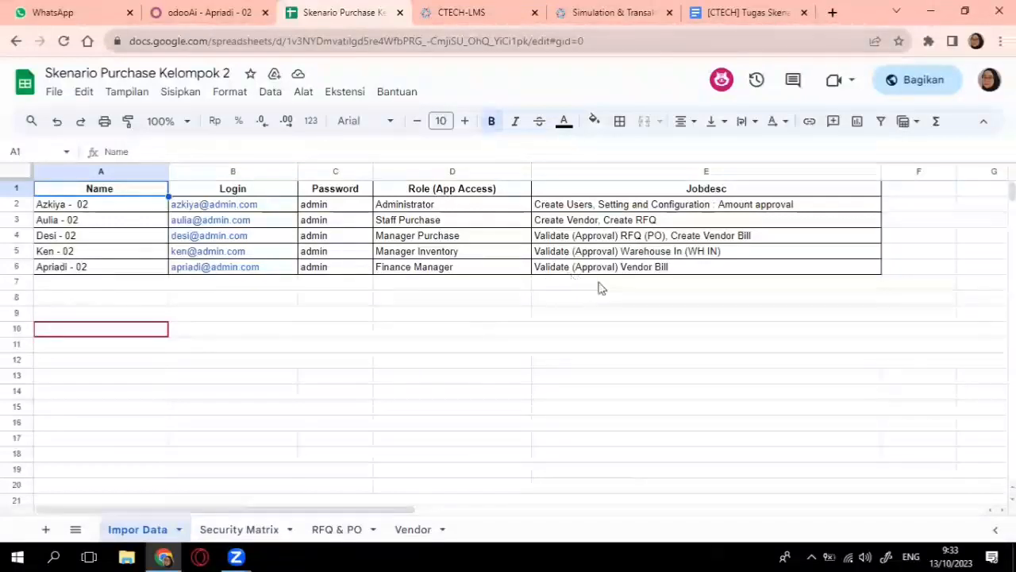
pyautogui.click(253, 532)
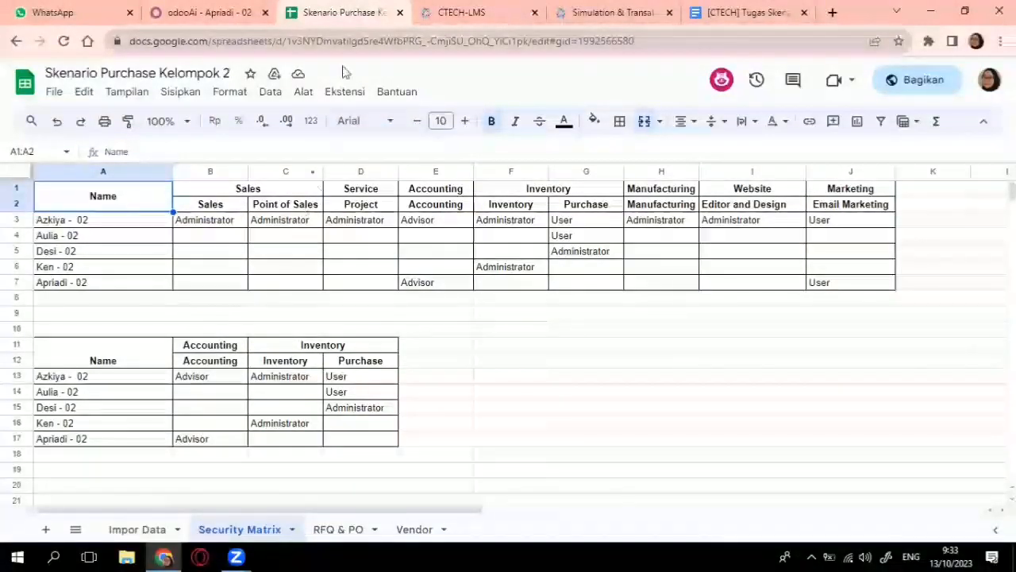
pyautogui.hotkey('ctrl', 'shift', 'Tab')
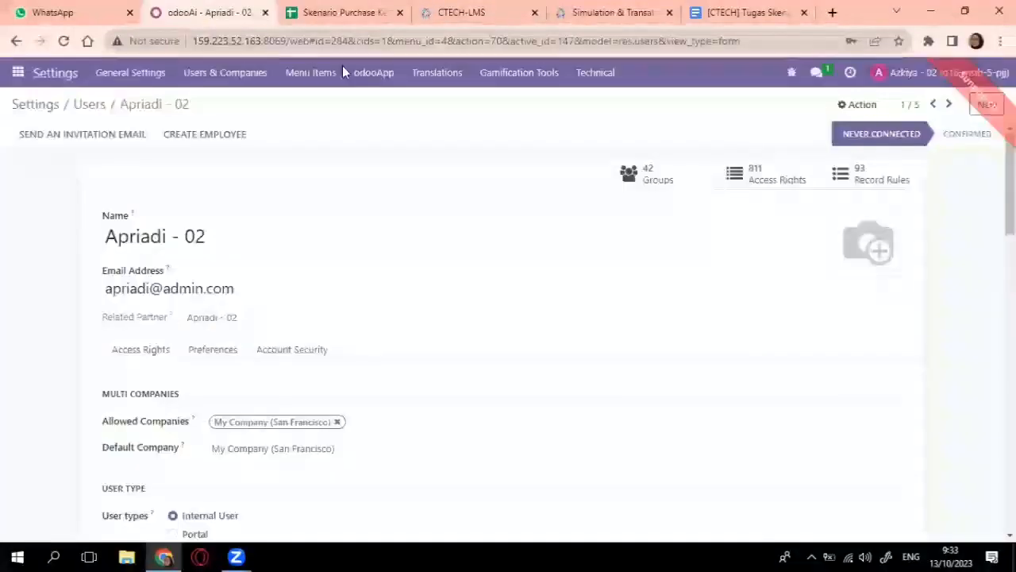
# Clear the Sales, Manufacturing and Employees access rights on the Finance Manager's user record.
pyautogui.scroll(-5, 263, 338)
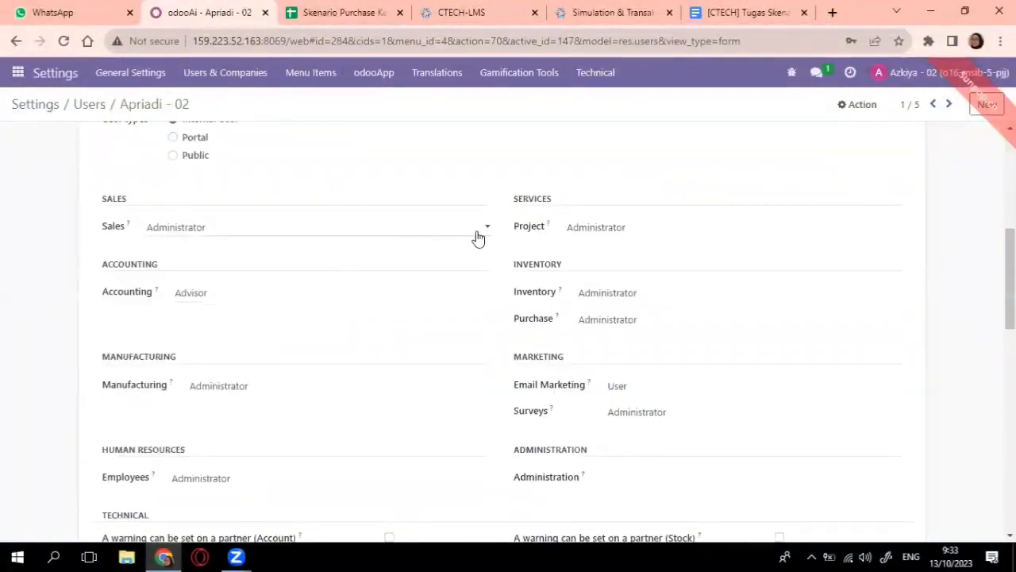
pyautogui.click(477, 237)
pyautogui.click(331, 246)
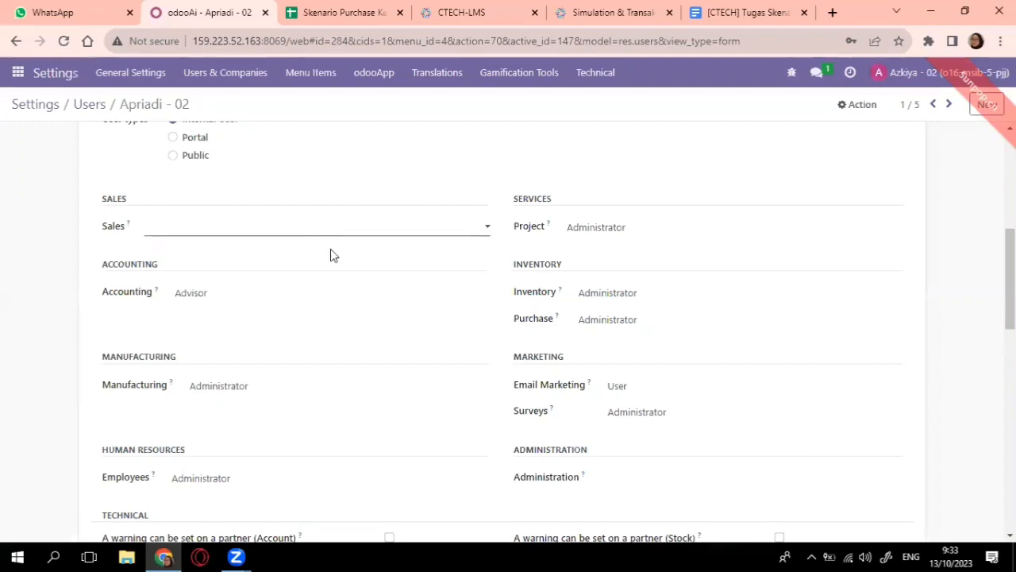
pyautogui.click(444, 386)
pyautogui.click(415, 402)
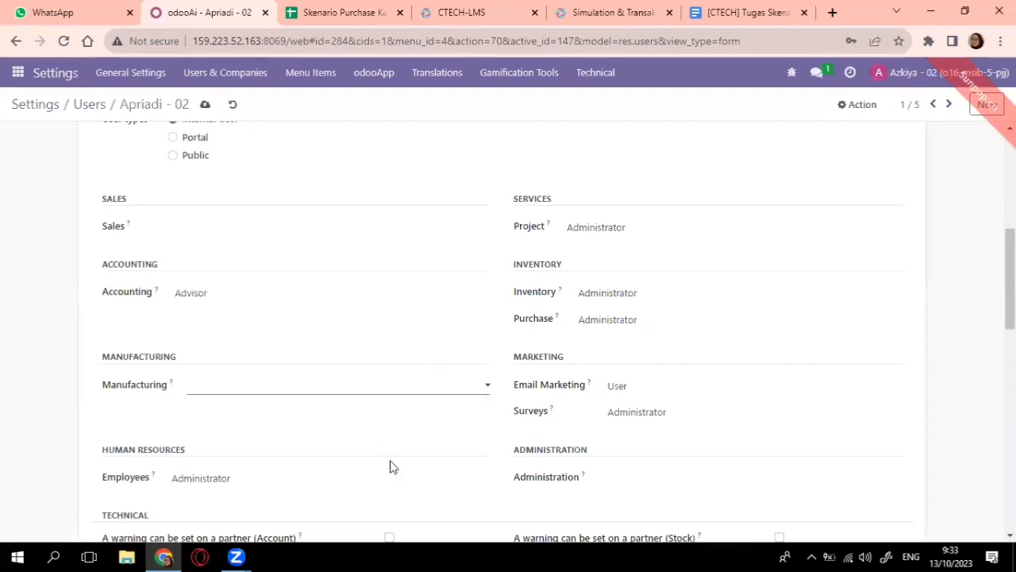
pyautogui.click(433, 479)
pyautogui.click(370, 495)
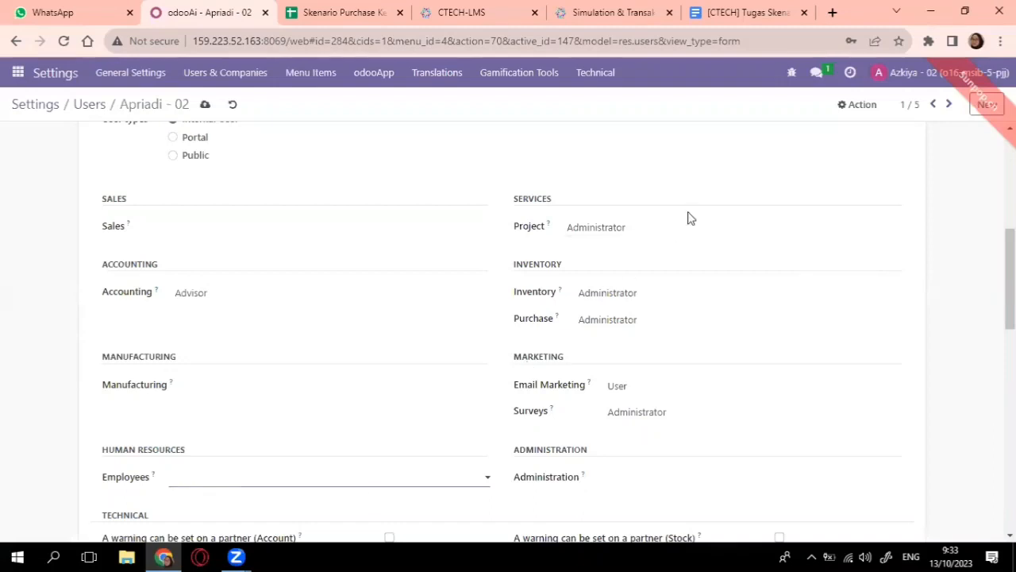
# Clear the Finance Manager's Project, Inventory, Email Marketing and Surveys access rights.
pyautogui.click(691, 231)
pyautogui.click(675, 242)
pyautogui.click(666, 294)
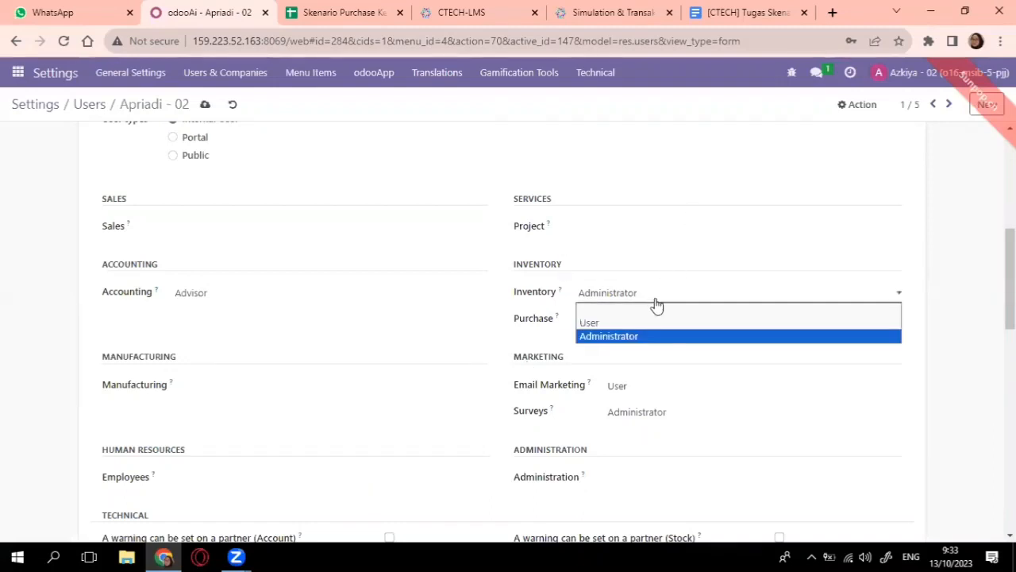
pyautogui.click(651, 310)
pyautogui.click(643, 389)
pyautogui.click(639, 401)
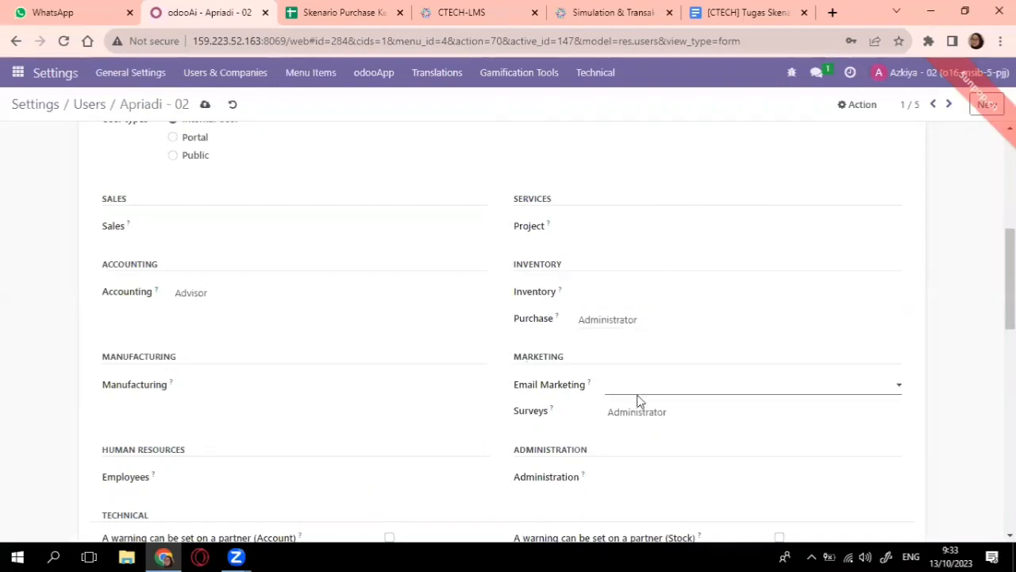
pyautogui.click(674, 420)
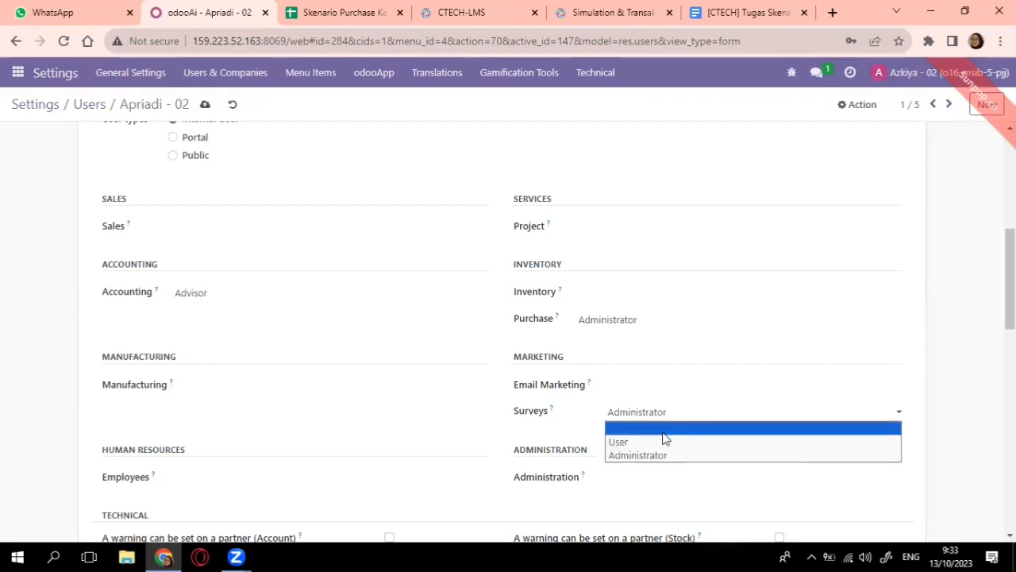
pyautogui.click(662, 427)
# Recheck the Security Matrix sheet, clear the Finance Manager's Purchase access right in Odoo and save the record.
pyautogui.hotkey('ctrl', 'Tab')
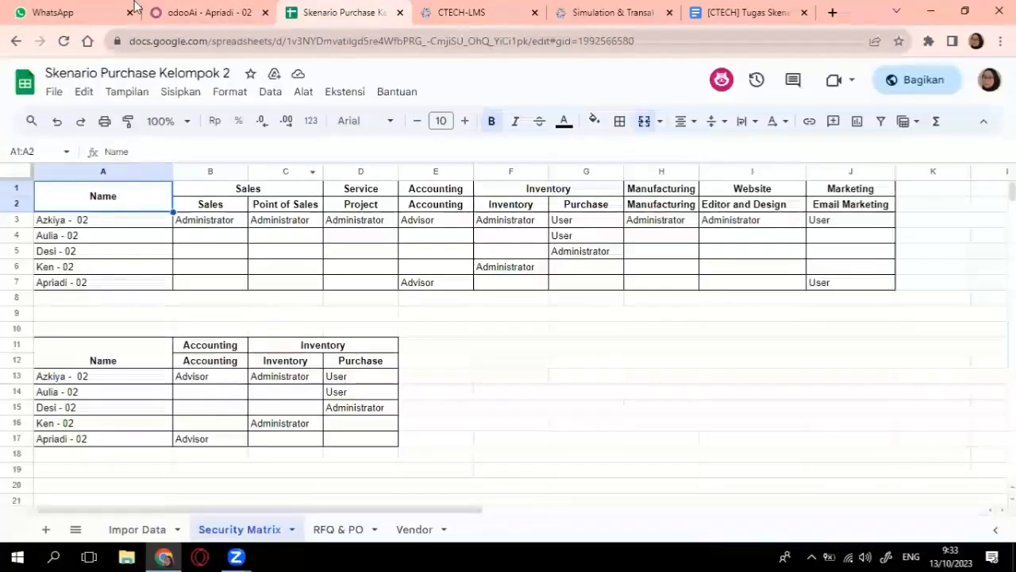
pyautogui.hotkey('ctrl', 'shift', 'Tab')
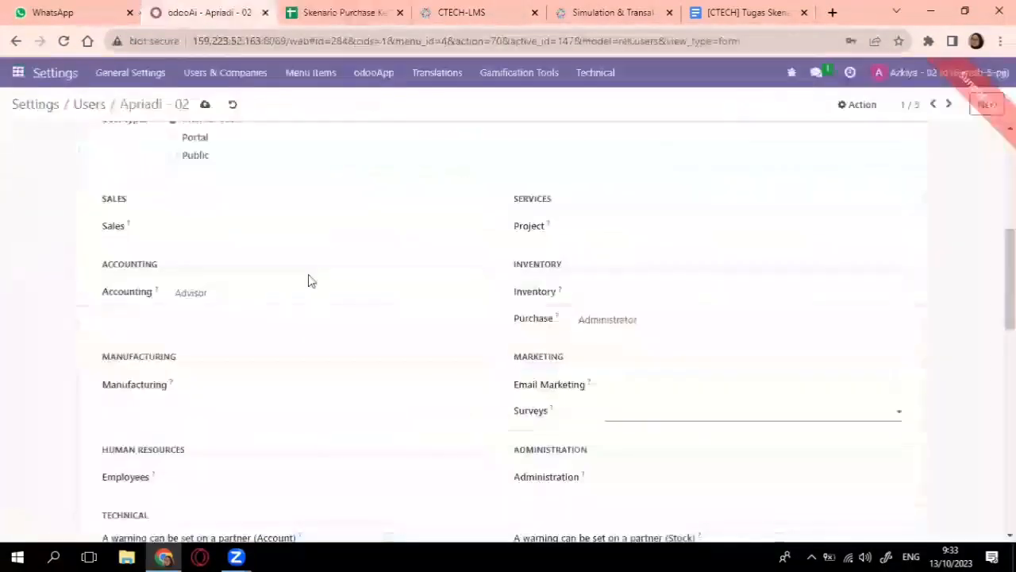
pyautogui.scroll(-3, 394, 361)
pyautogui.scroll(3, 398, 349)
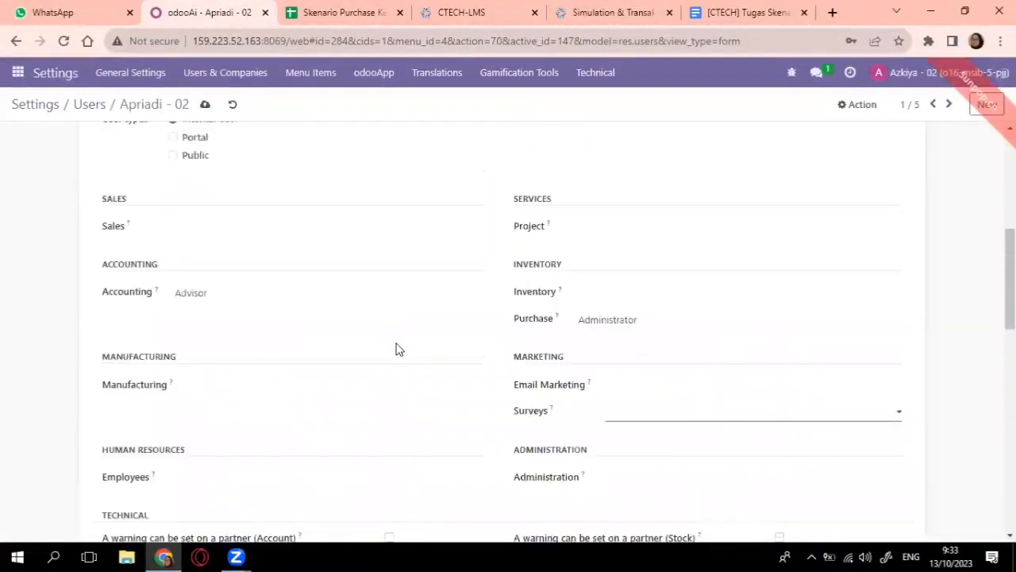
pyautogui.click(624, 320)
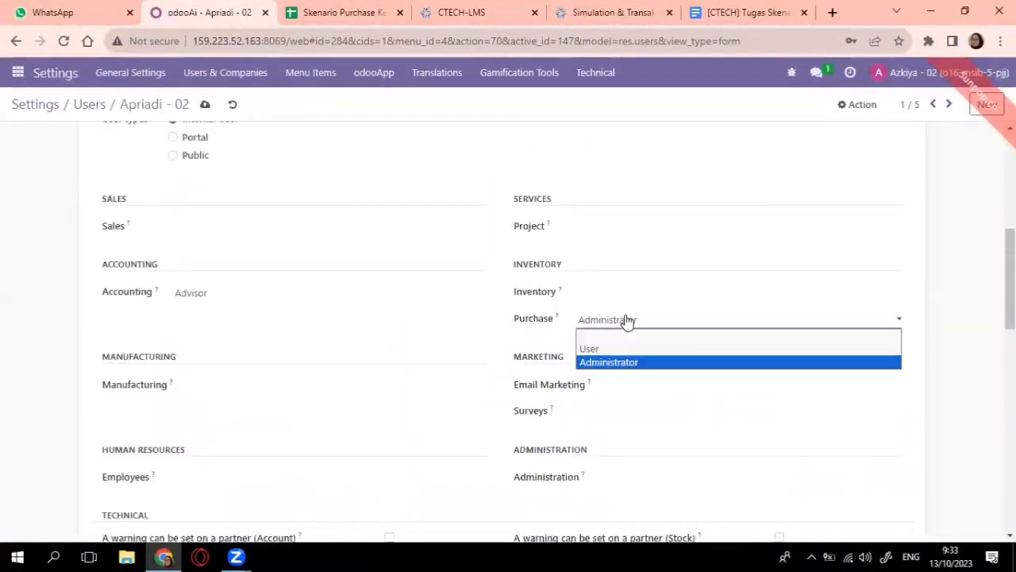
pyautogui.click(644, 334)
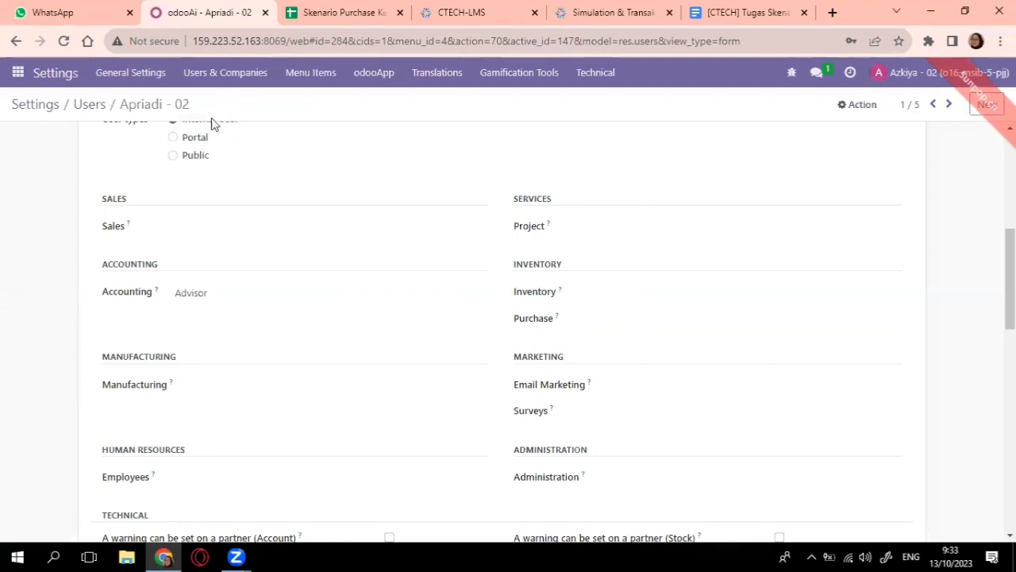
# Return to the user list, open the Manager Inventory's user record and check that role's access in the Security Matrix sheet.
pyautogui.scroll(-3, 175, 182)
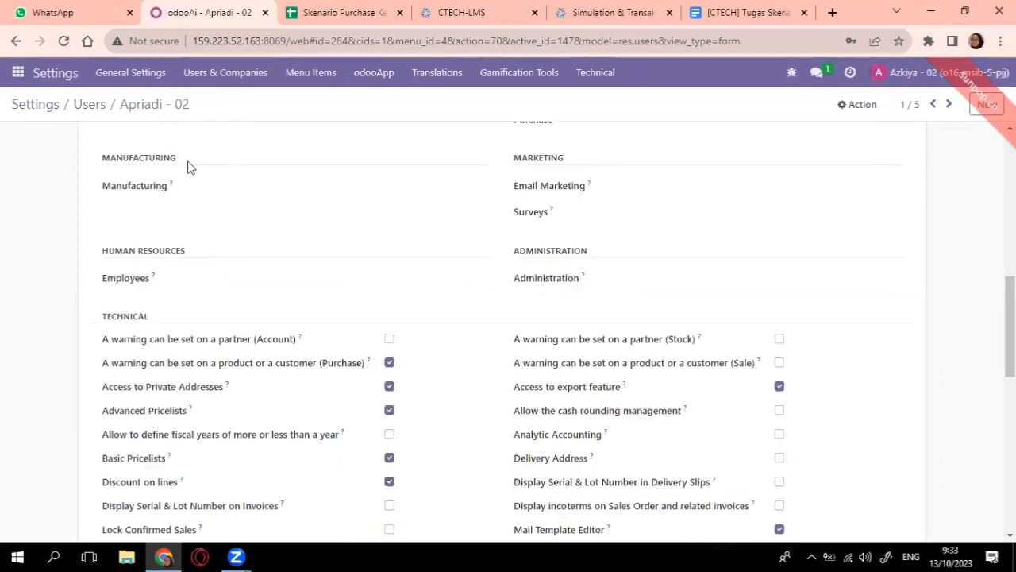
pyautogui.click(92, 111)
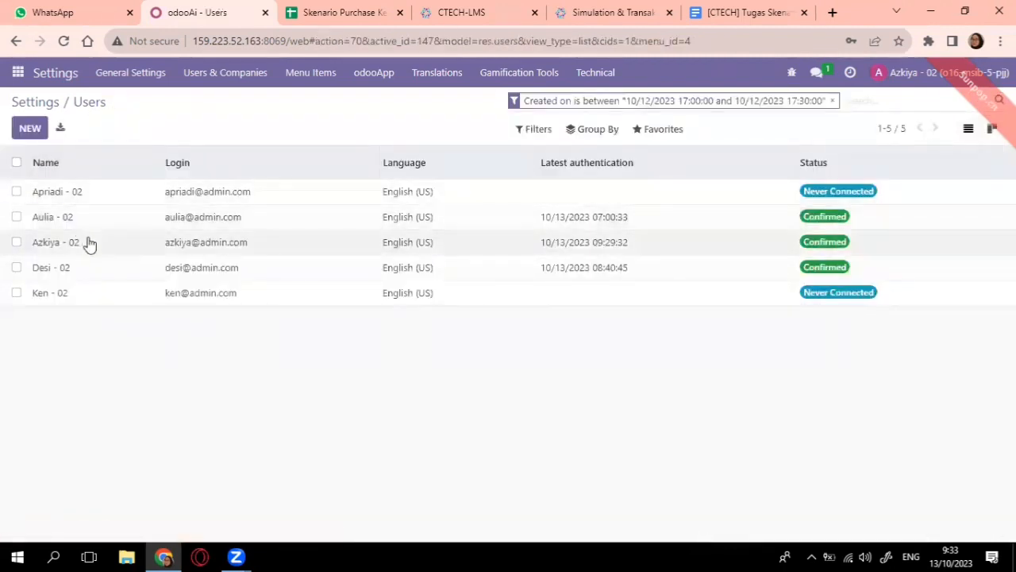
pyautogui.click(67, 291)
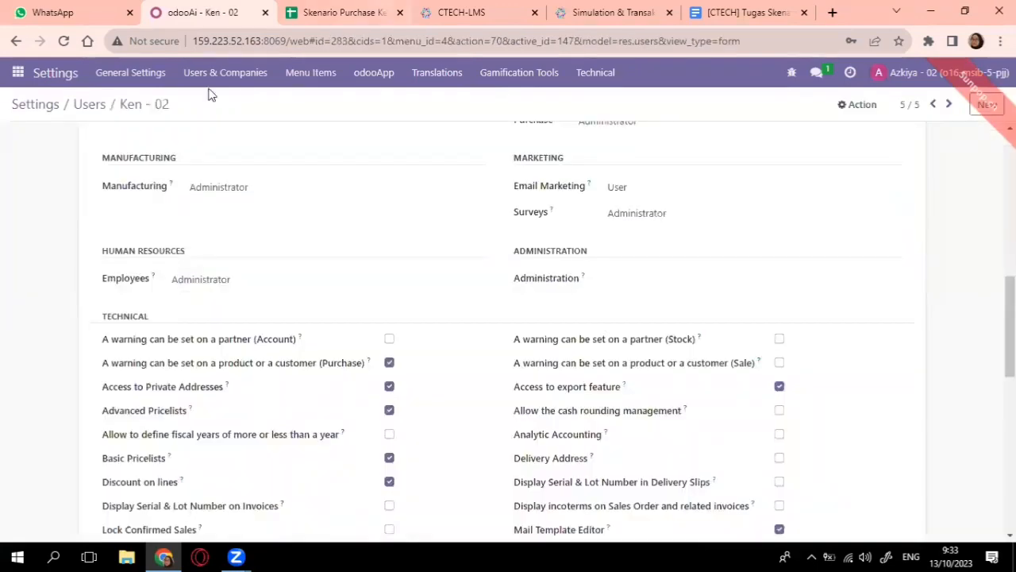
pyautogui.click(343, 12)
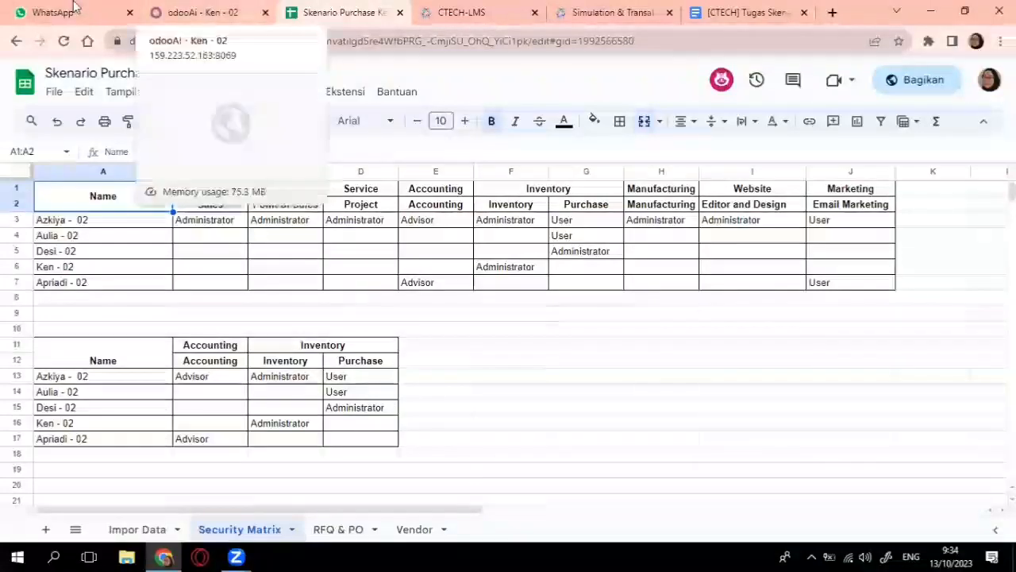
pyautogui.click(199, 13)
pyautogui.scroll(3, 278, 361)
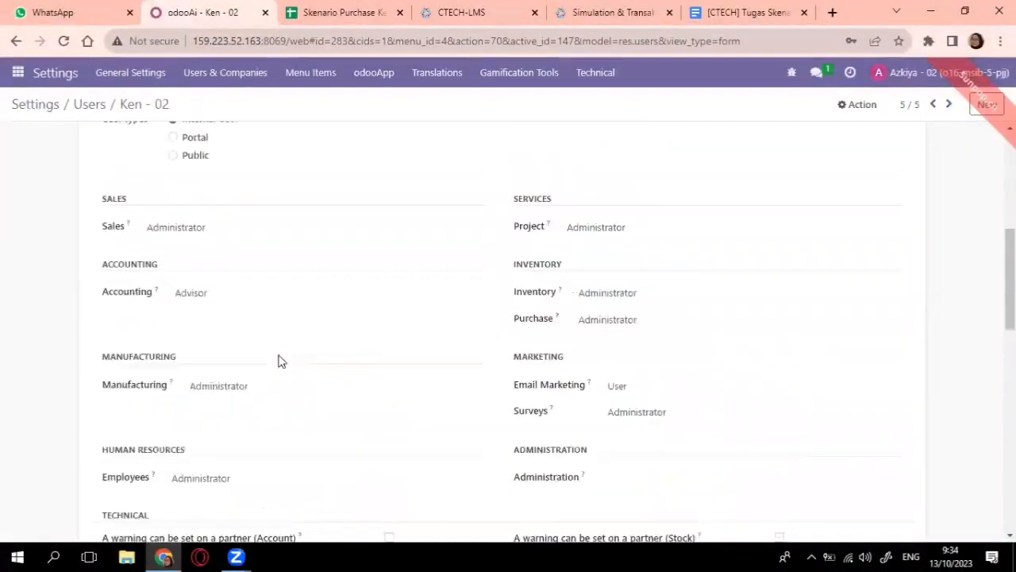
# Clear the Purchase, Email Marketing and Project access rights on the Manager Inventory's user record.
pyautogui.click(655, 321)
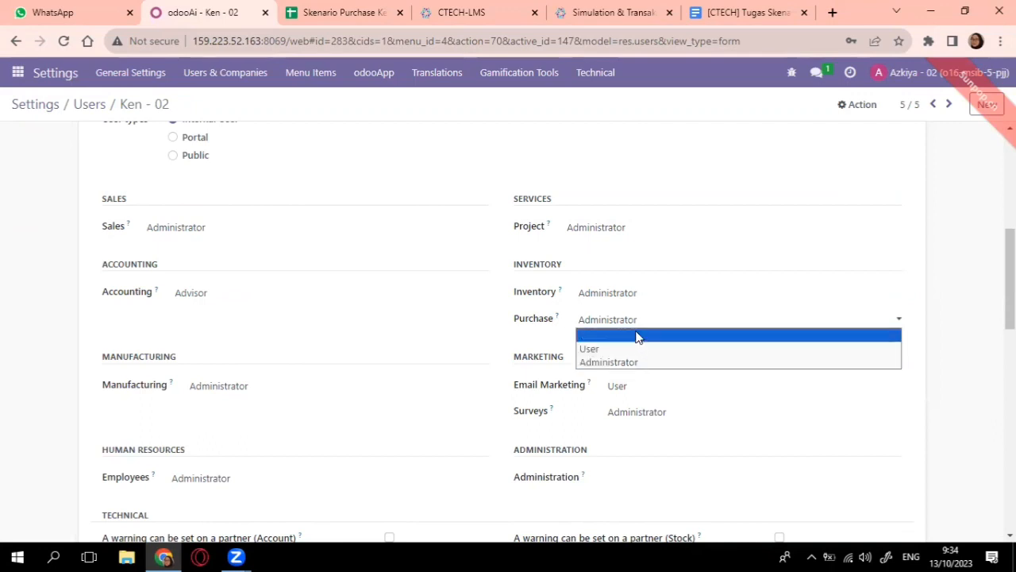
pyautogui.click(637, 336)
pyautogui.click(652, 387)
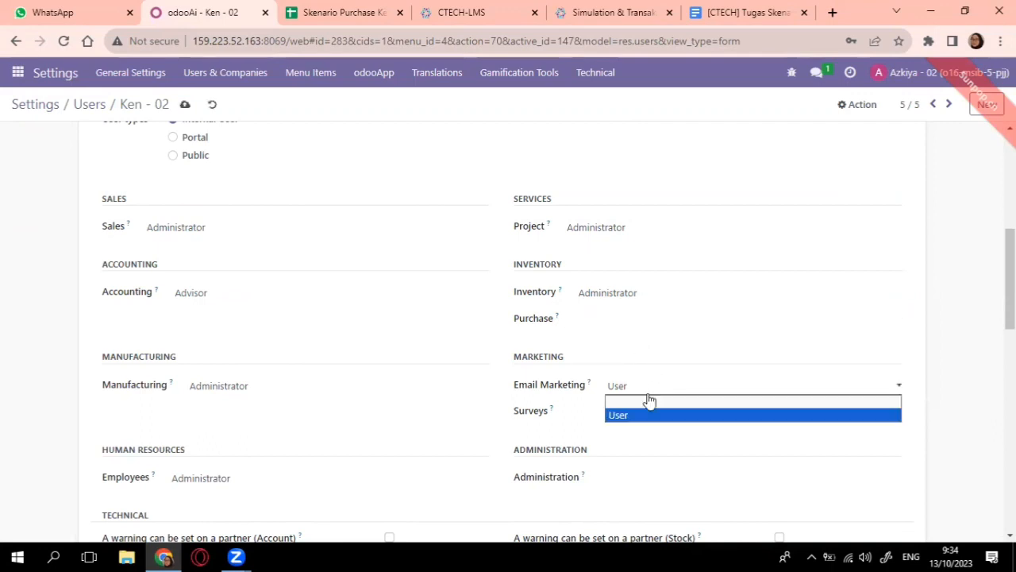
pyautogui.click(638, 403)
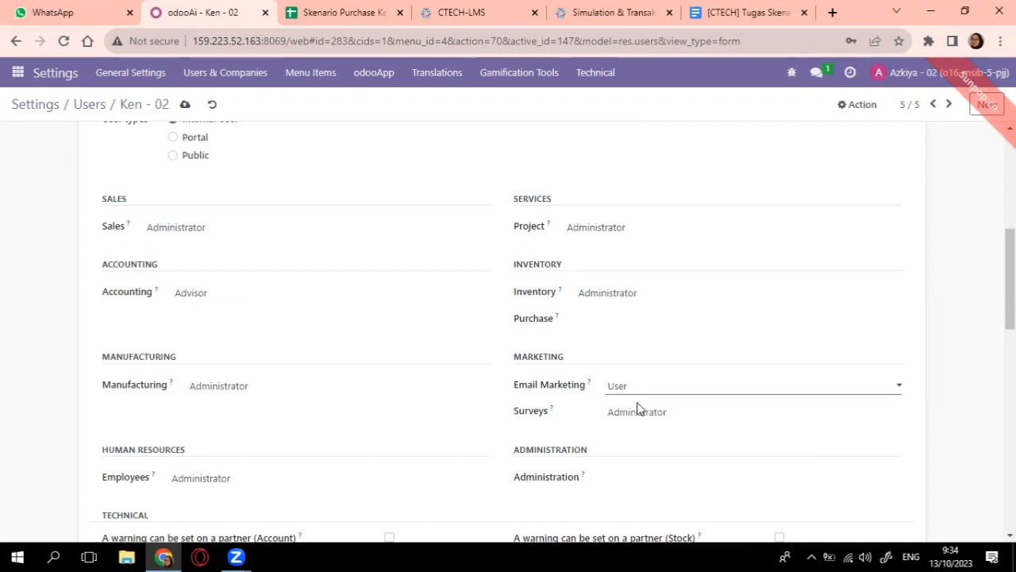
pyautogui.click(639, 230)
pyautogui.click(633, 244)
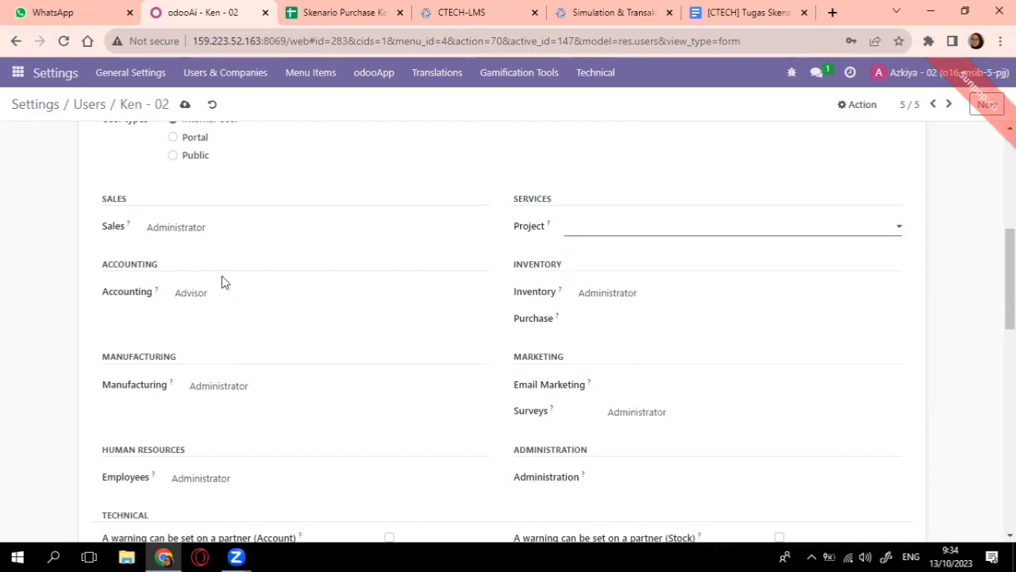
# Clear the Manager Inventory's Sales, Accounting, Manufacturing and Employees access rights.
pyautogui.click(227, 230)
pyautogui.click(227, 241)
pyautogui.click(235, 300)
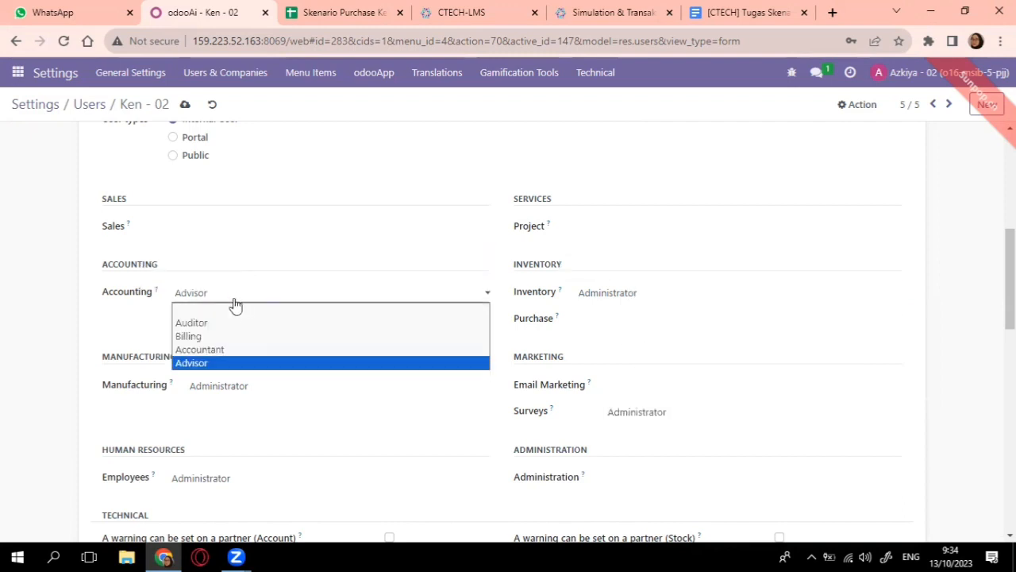
pyautogui.click(231, 310)
pyautogui.click(235, 387)
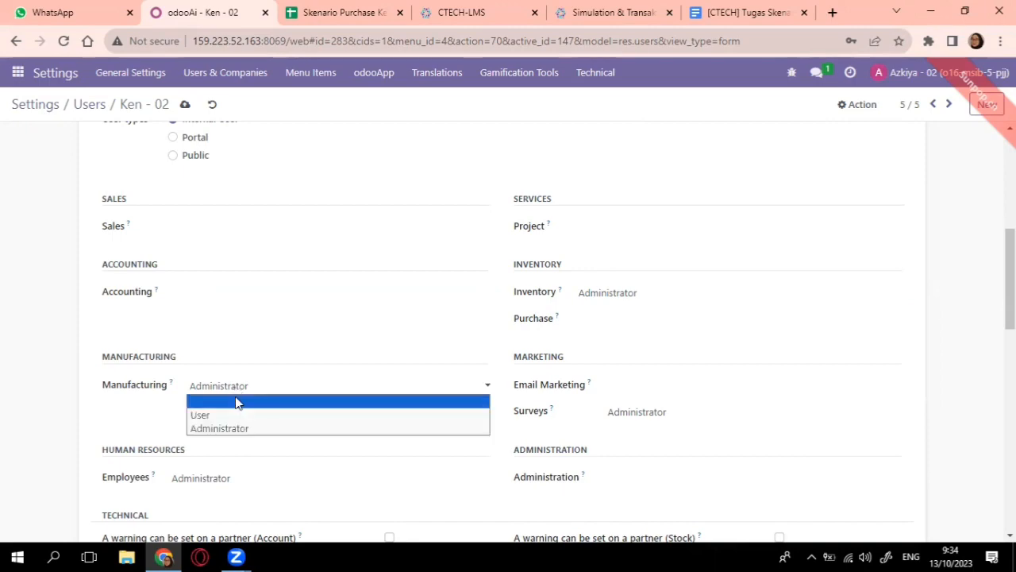
pyautogui.click(237, 404)
pyautogui.click(250, 480)
pyautogui.click(248, 492)
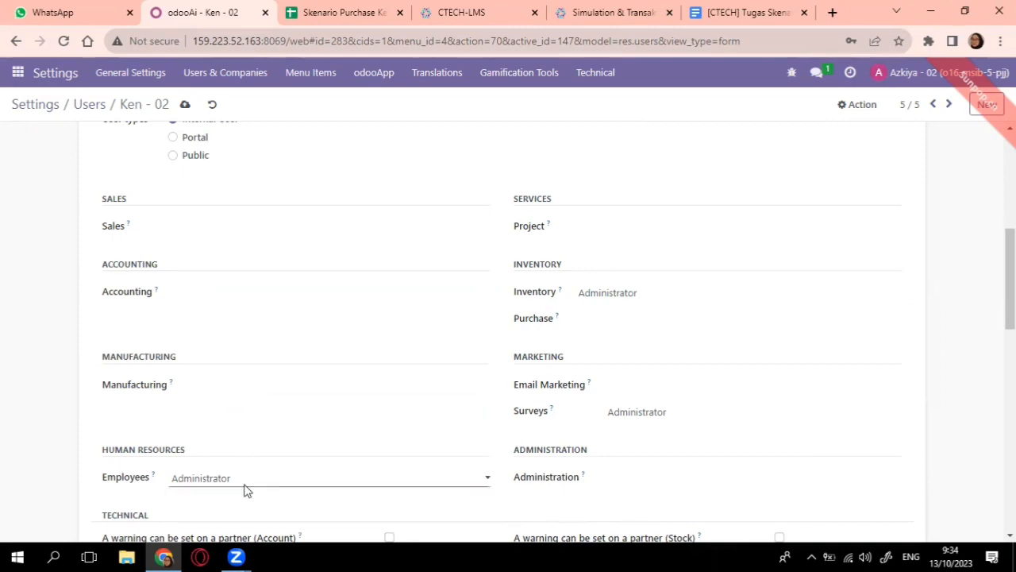
pyautogui.scroll(-3, 304, 440)
pyautogui.scroll(6, 304, 440)
pyautogui.scroll(-3, 304, 440)
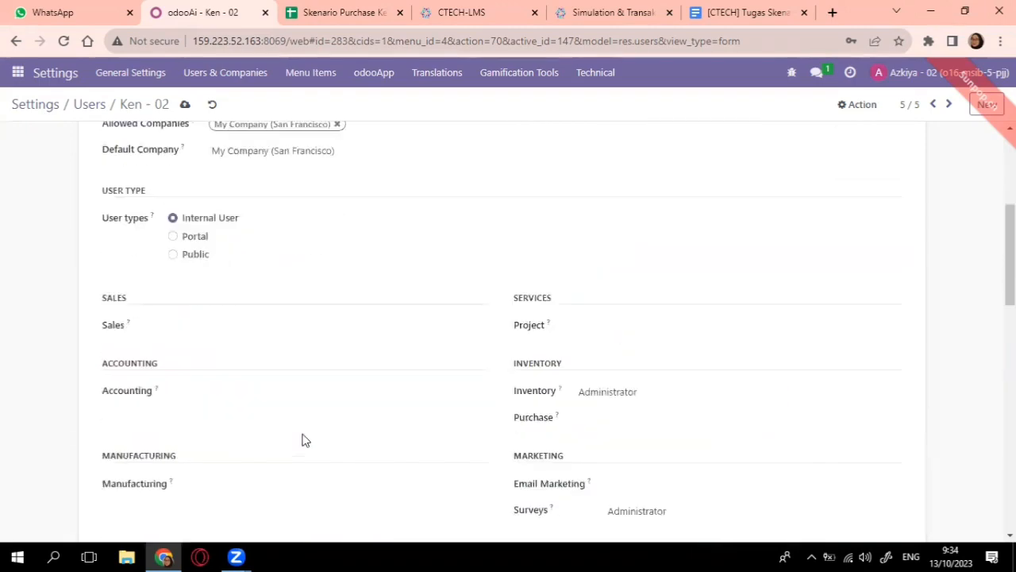
# Clear the Manager Inventory's Surveys access right and return to the user list.
pyautogui.scroll(-2, 601, 408)
pyautogui.click(672, 421)
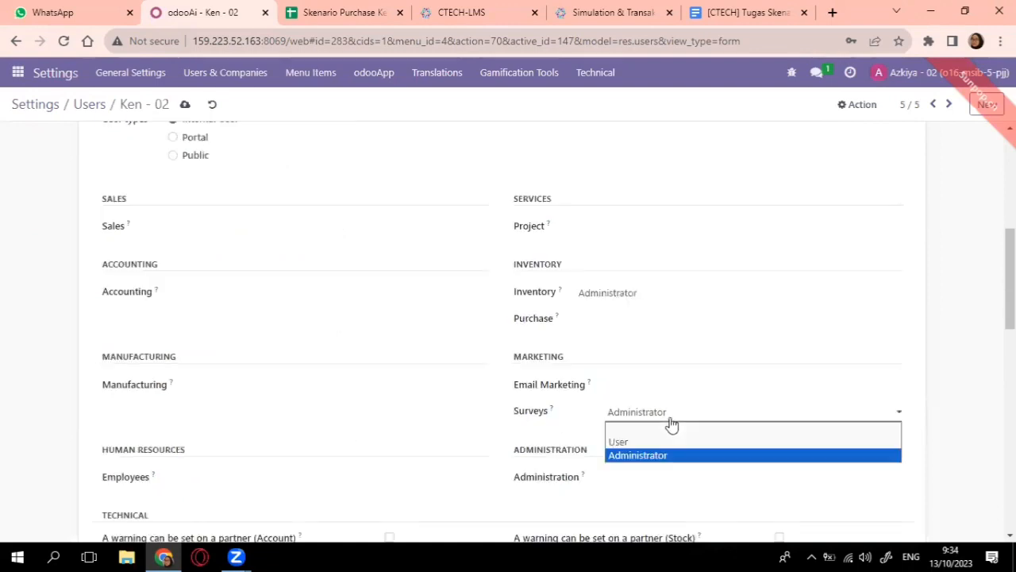
pyautogui.click(664, 427)
pyautogui.scroll(-2, 512, 423)
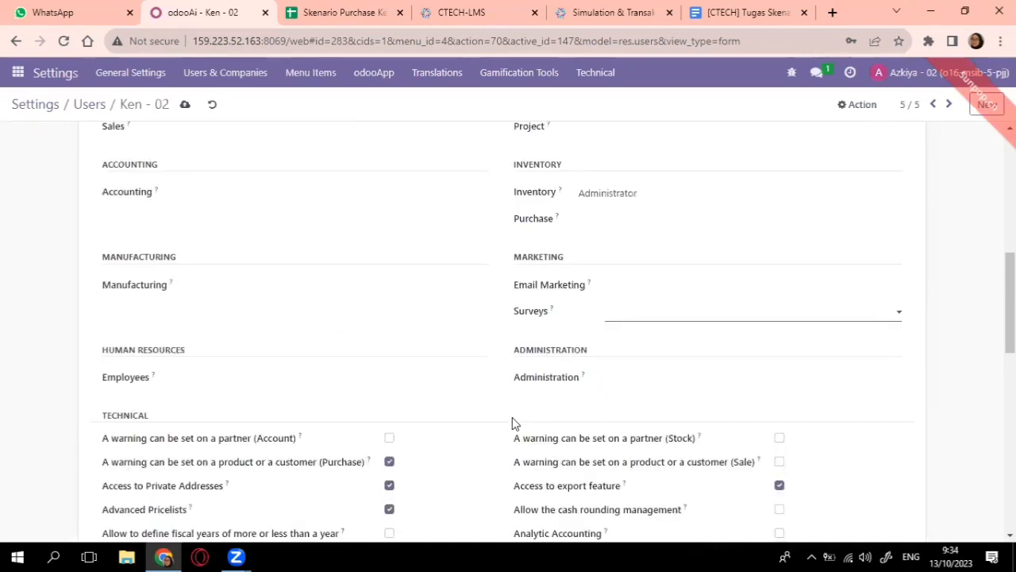
pyautogui.scroll(5, 355, 408)
pyautogui.scroll(2, 225, 228)
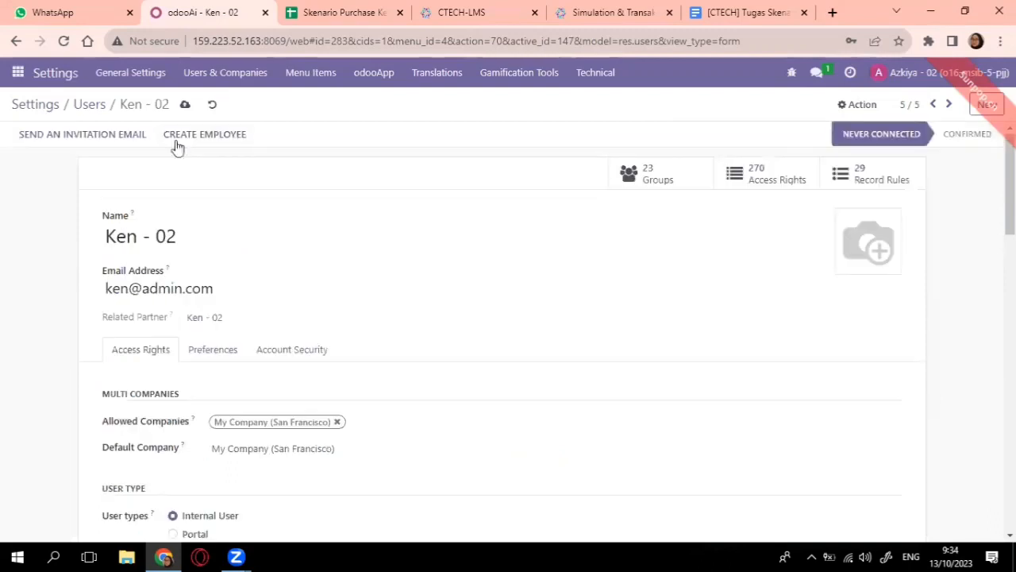
pyautogui.click(93, 107)
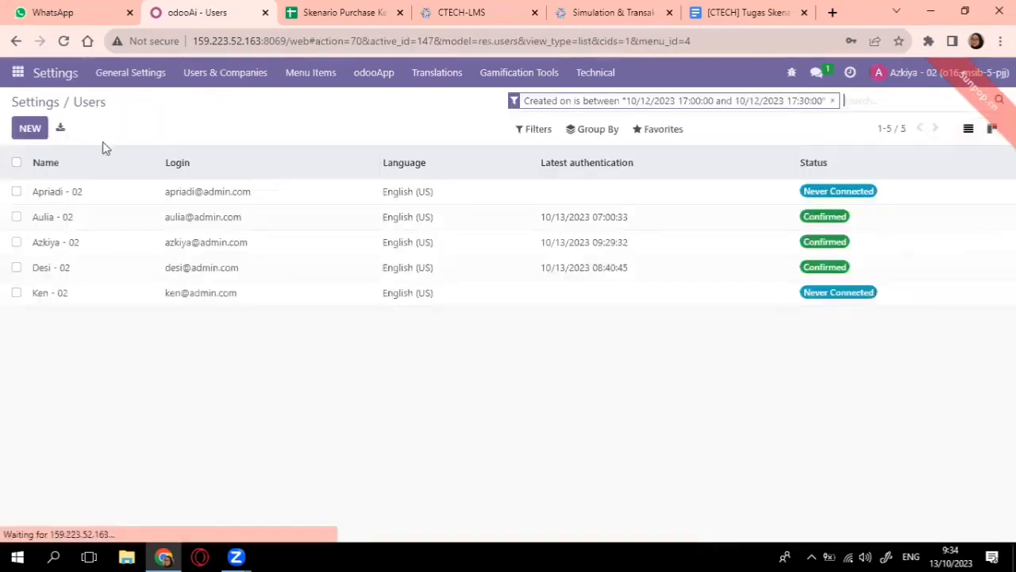
# Open the fourth listed user's record and check that user's access in the Security Matrix sheet.
pyautogui.click(60, 269)
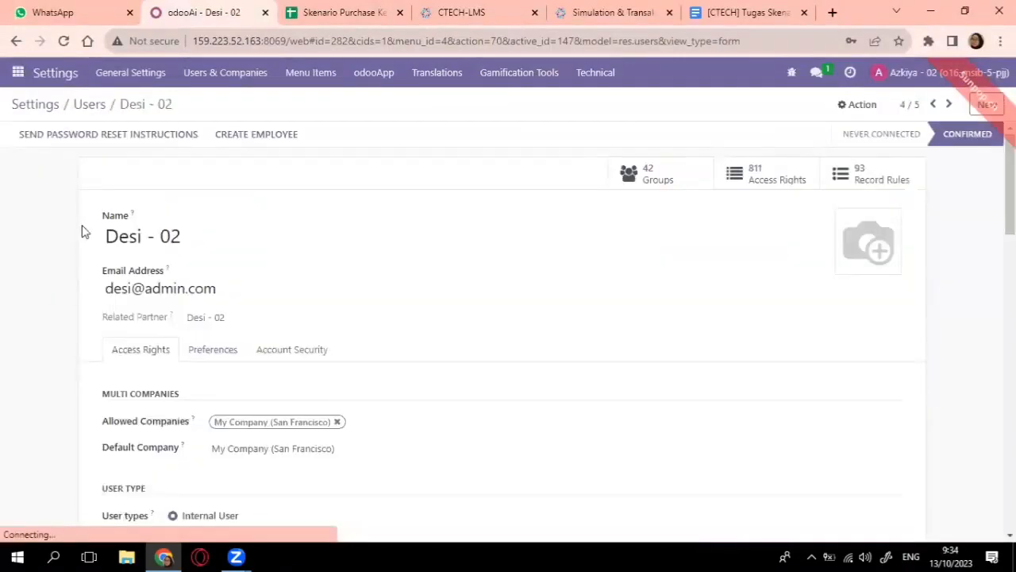
pyautogui.hotkey('ctrl', 'Tab')
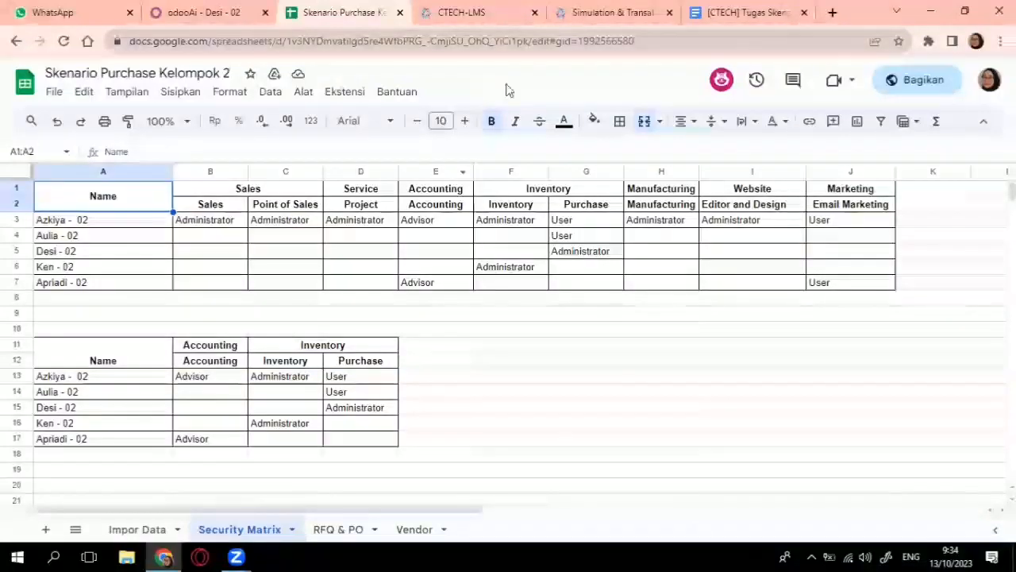
pyautogui.click(166, 9)
# Clear the Inventory, Project and Sales access rights on the fourth listed user's record.
pyautogui.scroll(-4, 290, 358)
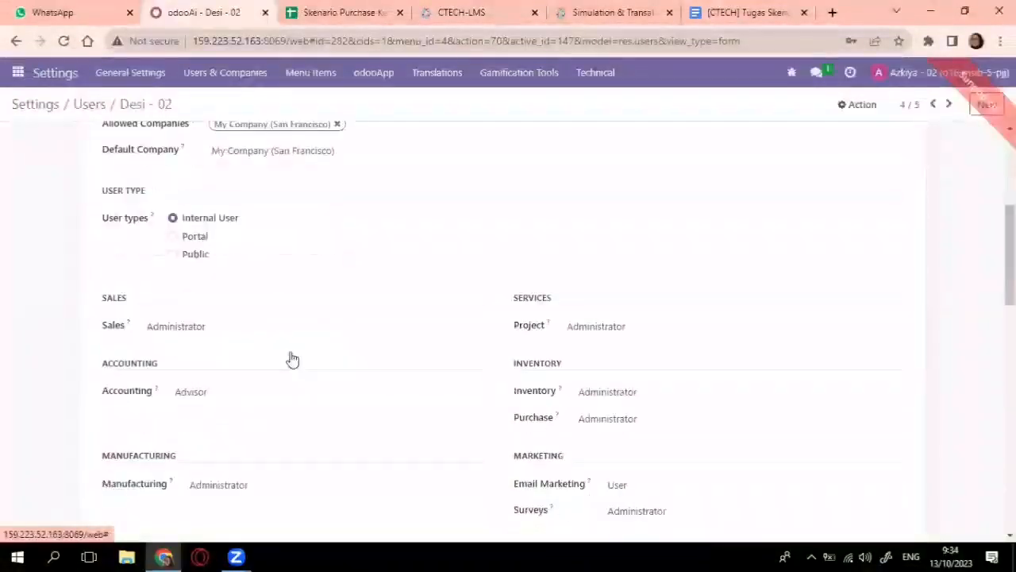
pyautogui.click(654, 294)
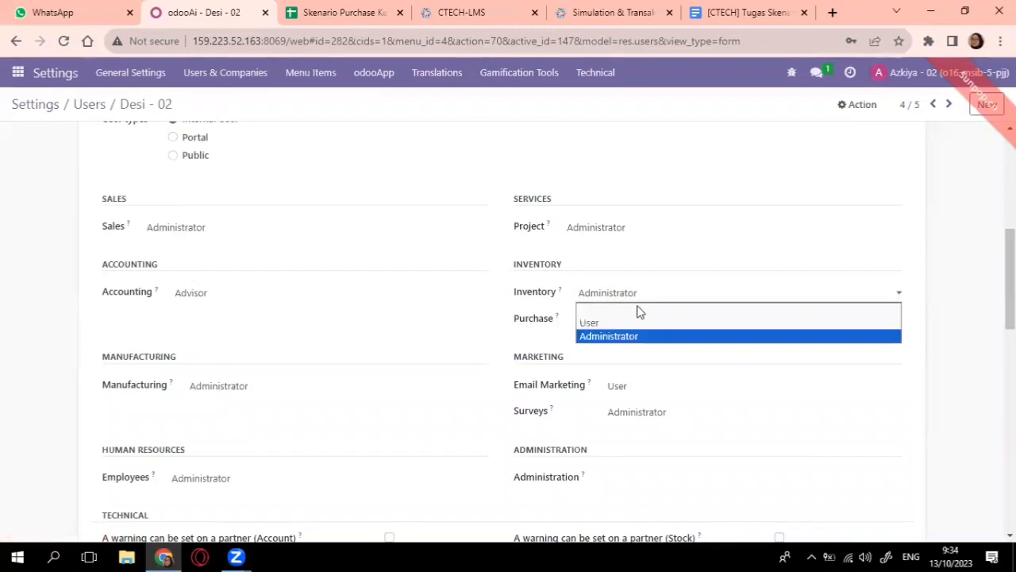
pyautogui.click(639, 310)
pyautogui.click(646, 231)
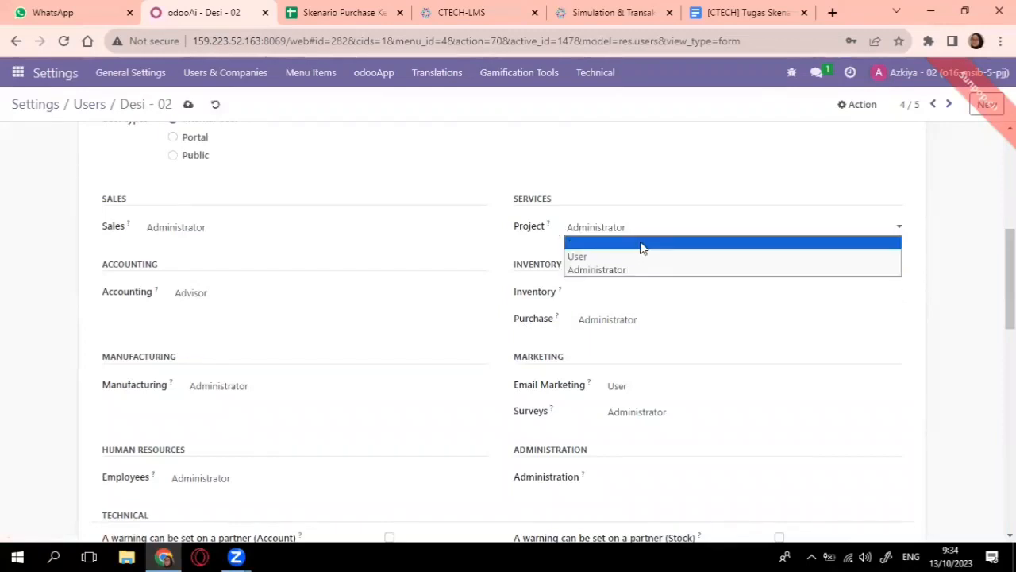
pyautogui.click(639, 246)
pyautogui.click(250, 225)
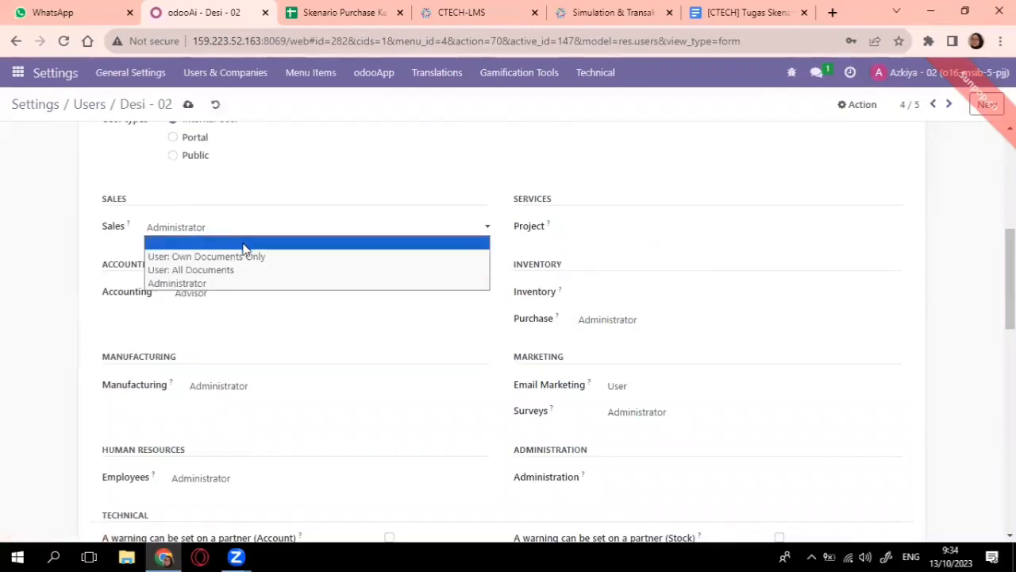
pyautogui.click(246, 246)
# Clear the same user's Manufacturing access right and try to clear the Accounting and Employees rights.
pyautogui.click(242, 294)
pyautogui.click(242, 308)
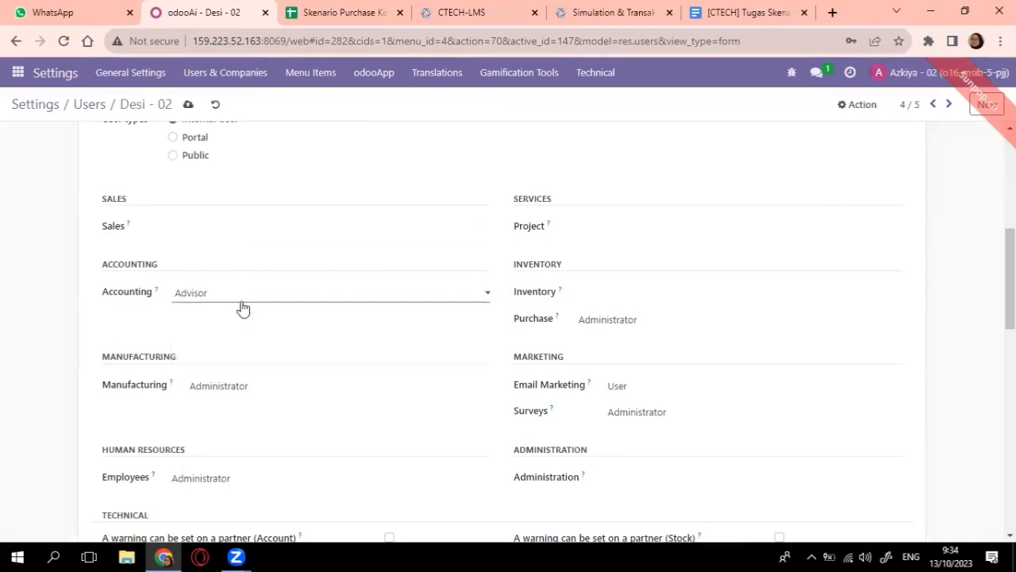
pyautogui.click(252, 386)
pyautogui.click(249, 400)
pyautogui.click(248, 478)
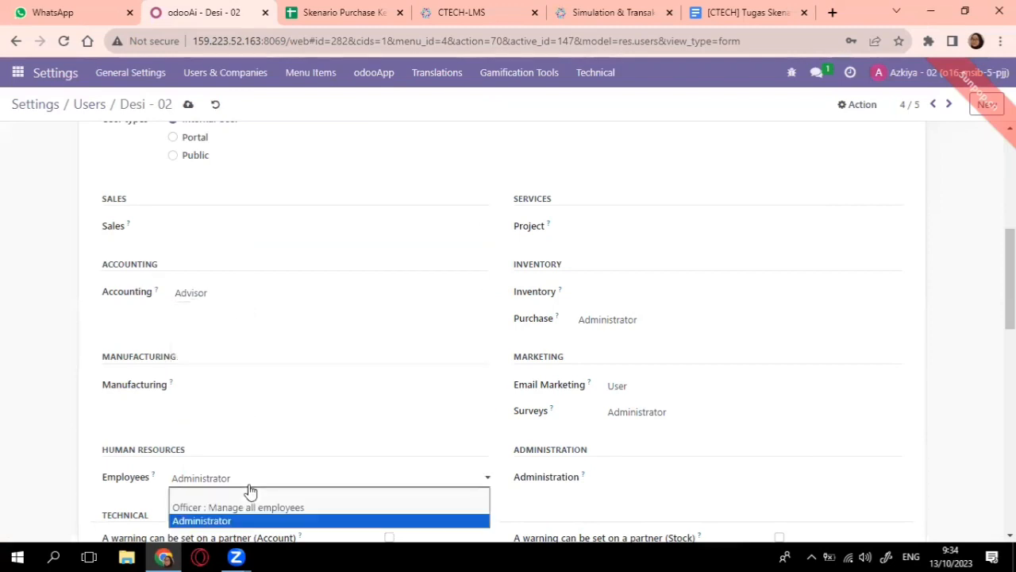
pyautogui.click(250, 493)
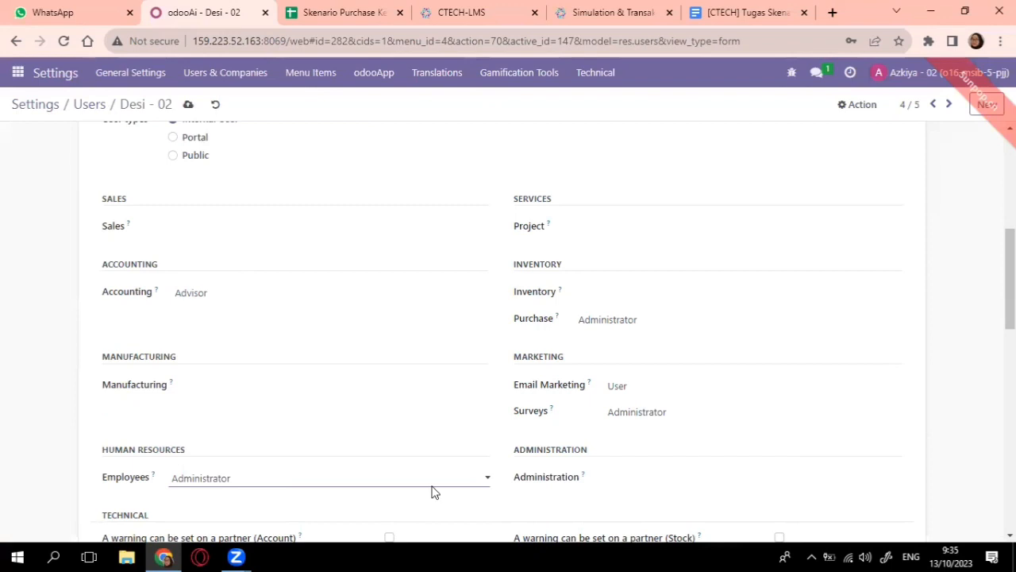
# Clear the same user's Surveys, Email Marketing and Accounting access rights, keeping Purchase as Administrator.
pyautogui.click(699, 419)
pyautogui.click(671, 426)
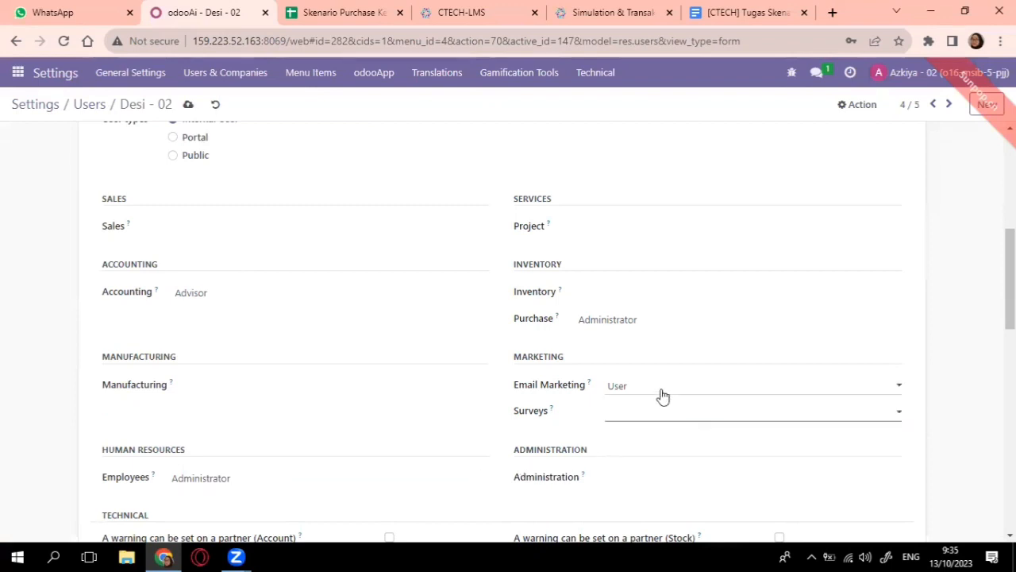
pyautogui.click(663, 395)
pyautogui.click(656, 403)
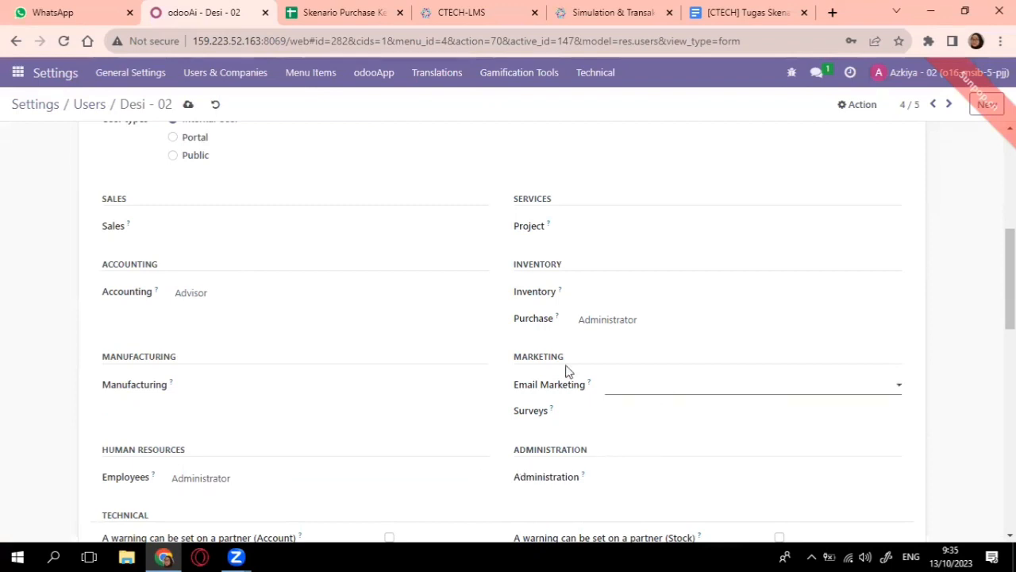
pyautogui.click(295, 299)
pyautogui.click(289, 311)
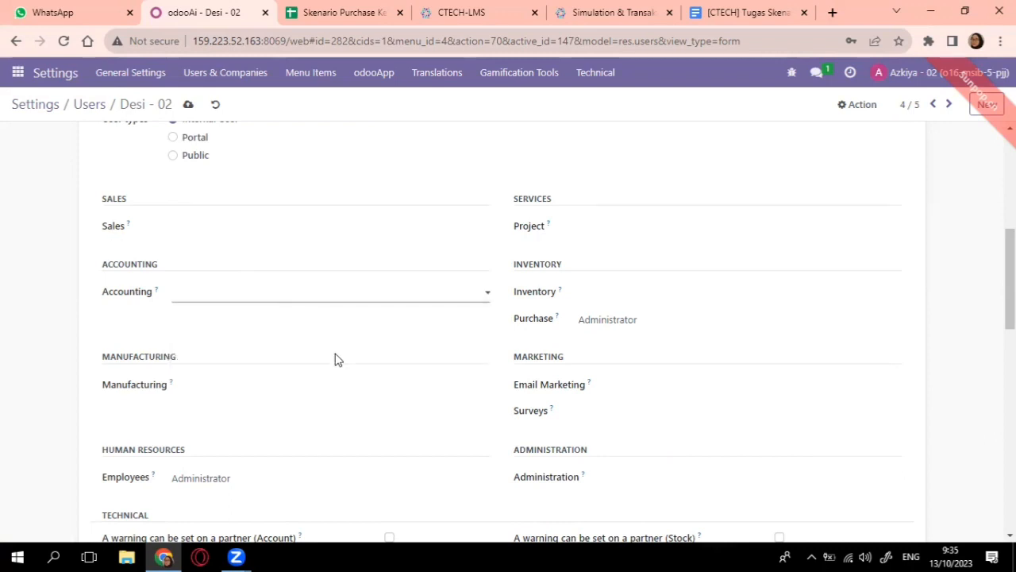
# Clear the same user's Employees access right and return to the user list.
pyautogui.scroll(-1, 343, 367)
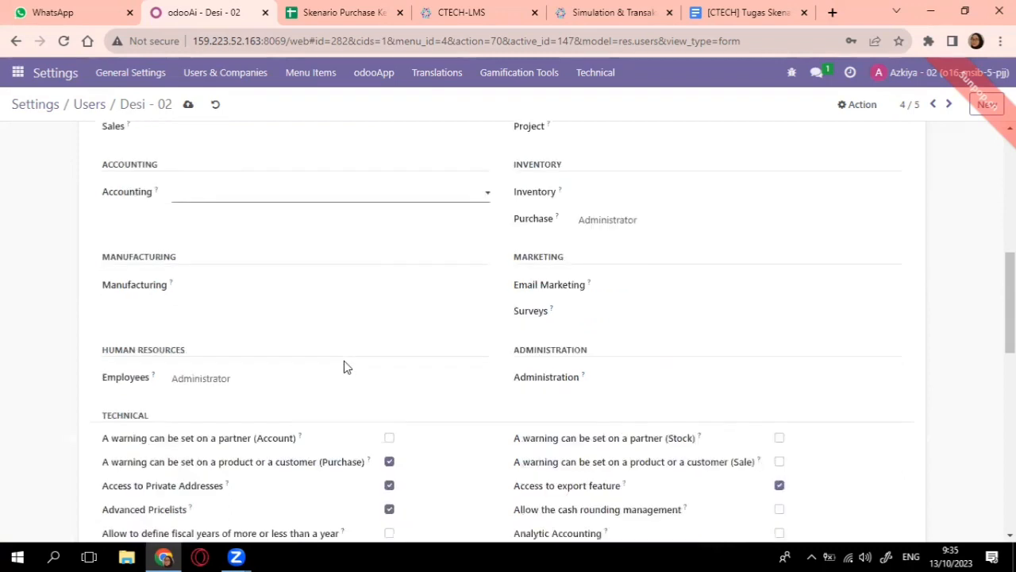
pyautogui.click(262, 383)
pyautogui.click(261, 393)
pyautogui.scroll(3, 263, 355)
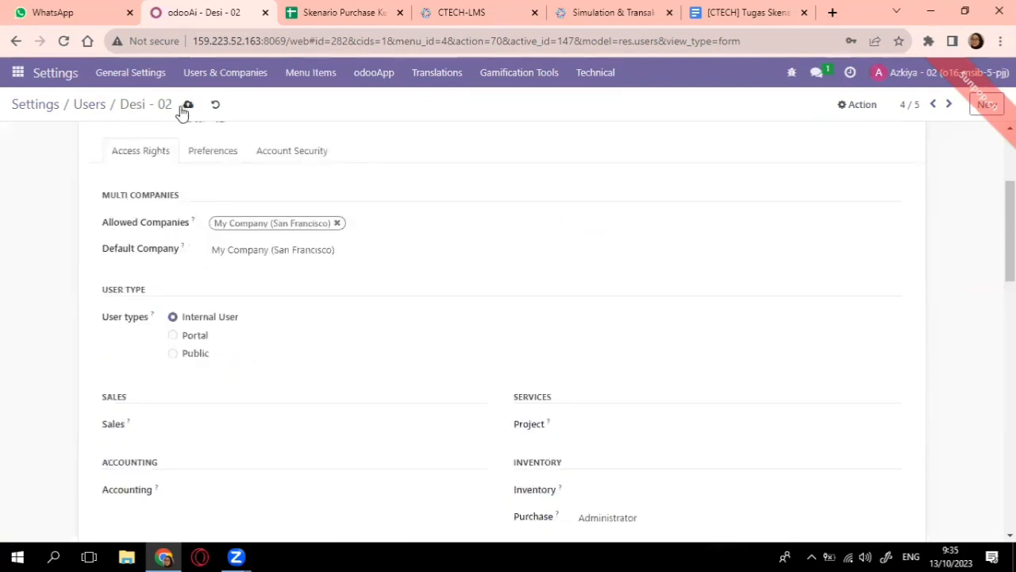
pyautogui.click(90, 105)
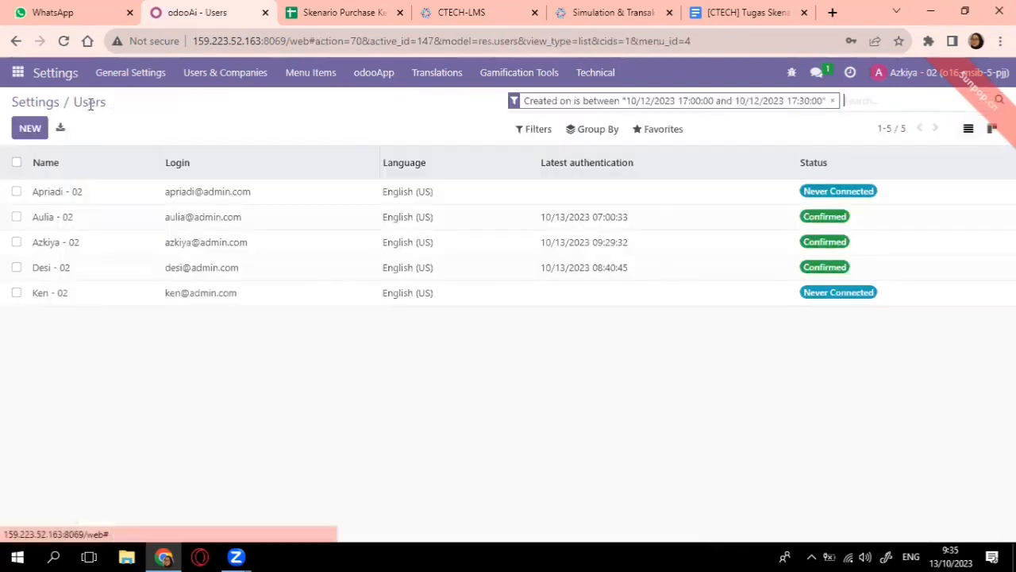
# Open the second listed user's record, compare its access rights with the Security Matrix sheet and return to the user list.
pyautogui.click(45, 227)
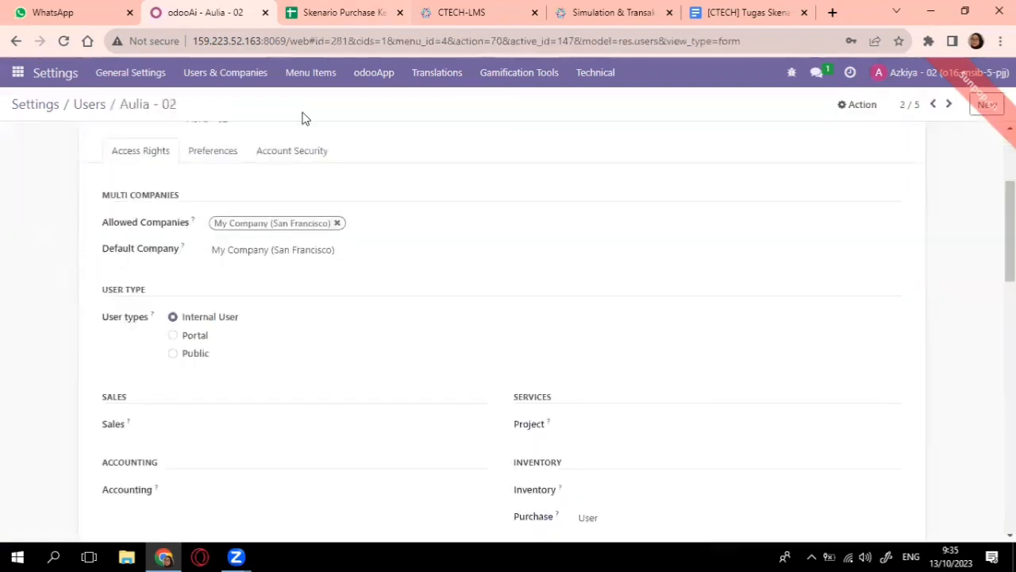
pyautogui.hotkey('ctrl', 'Tab')
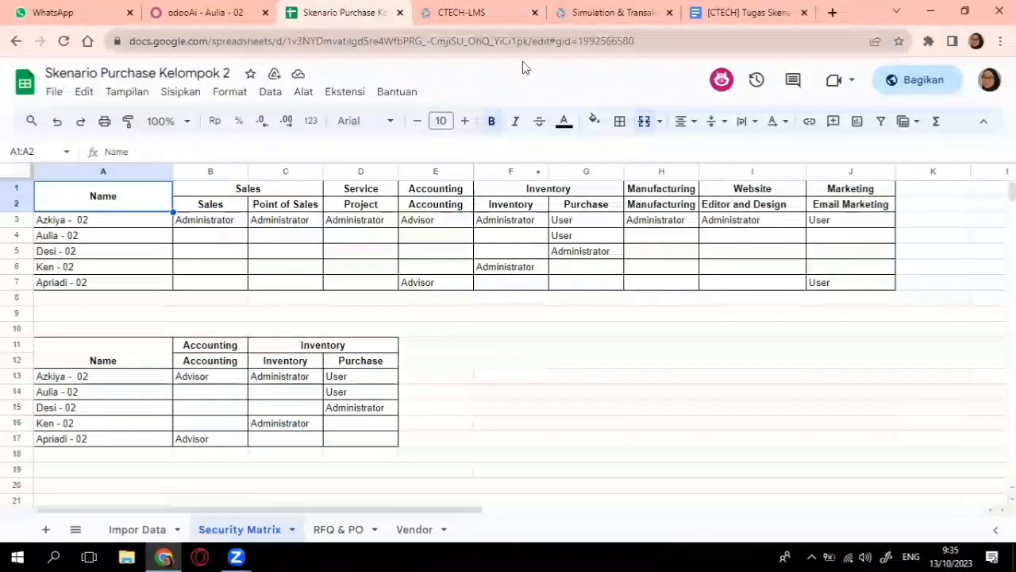
pyautogui.click(185, 9)
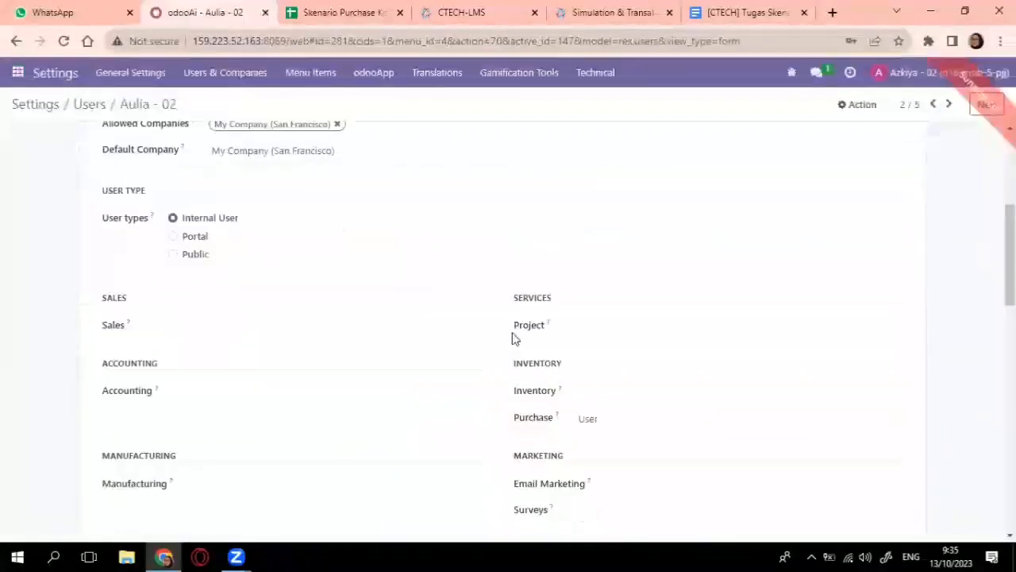
pyautogui.scroll(-1, 513, 337)
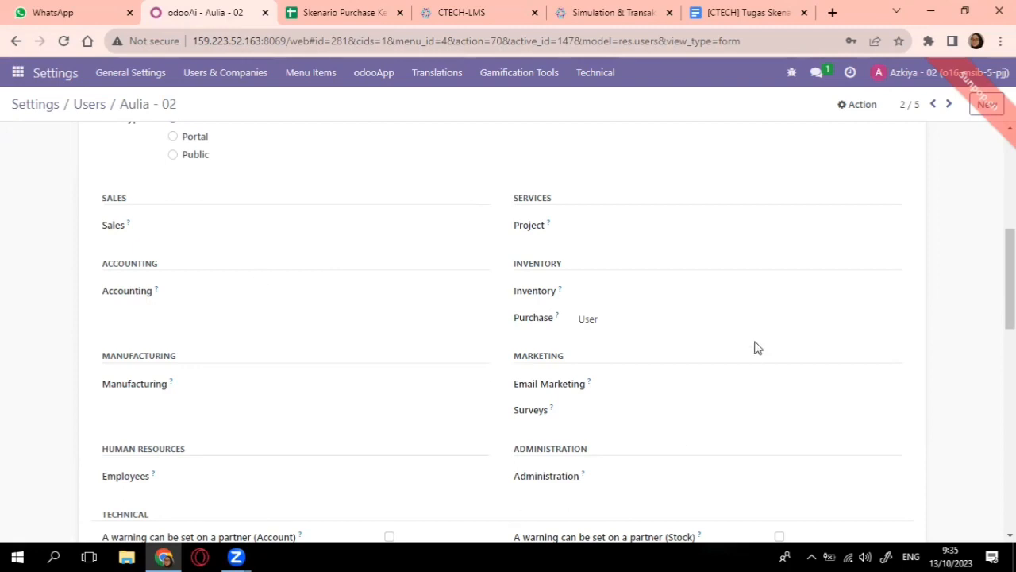
pyautogui.scroll(-1, 662, 345)
pyautogui.scroll(3, 556, 349)
pyautogui.scroll(5, 522, 349)
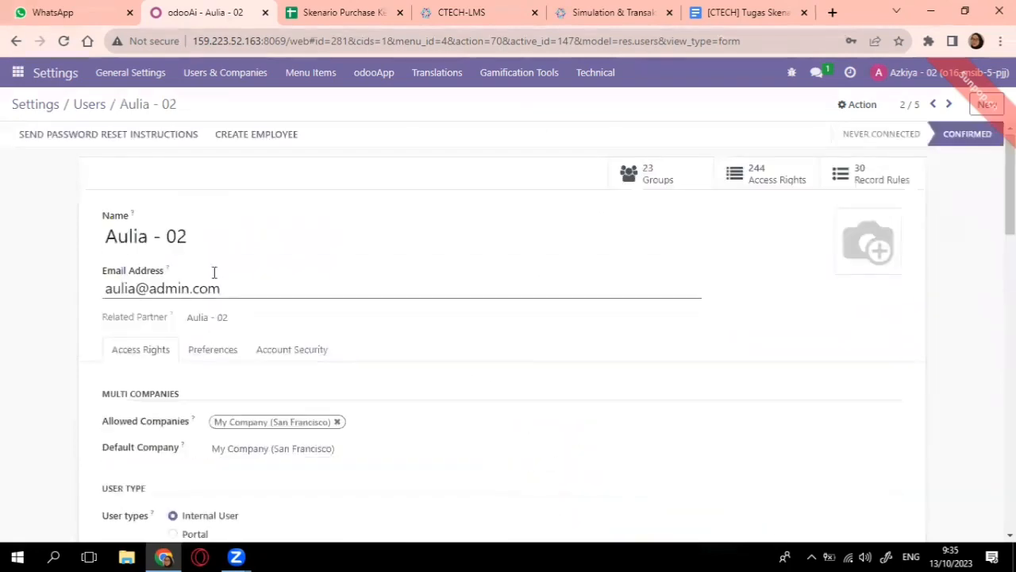
pyautogui.click(89, 104)
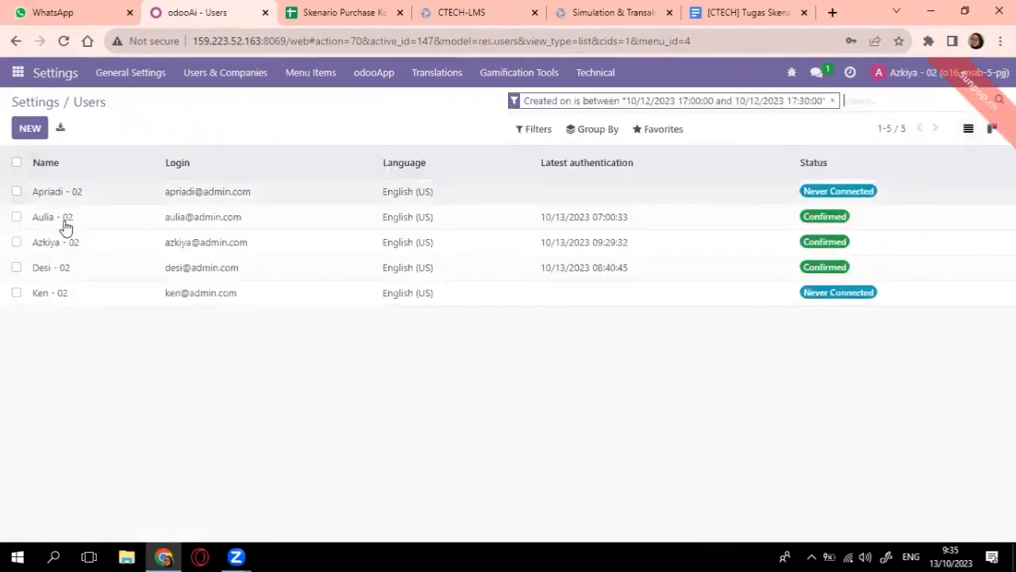
# Open the third listed user's record, compare its access rights with the Security Matrix sheet and return to the user list.
pyautogui.click(46, 246)
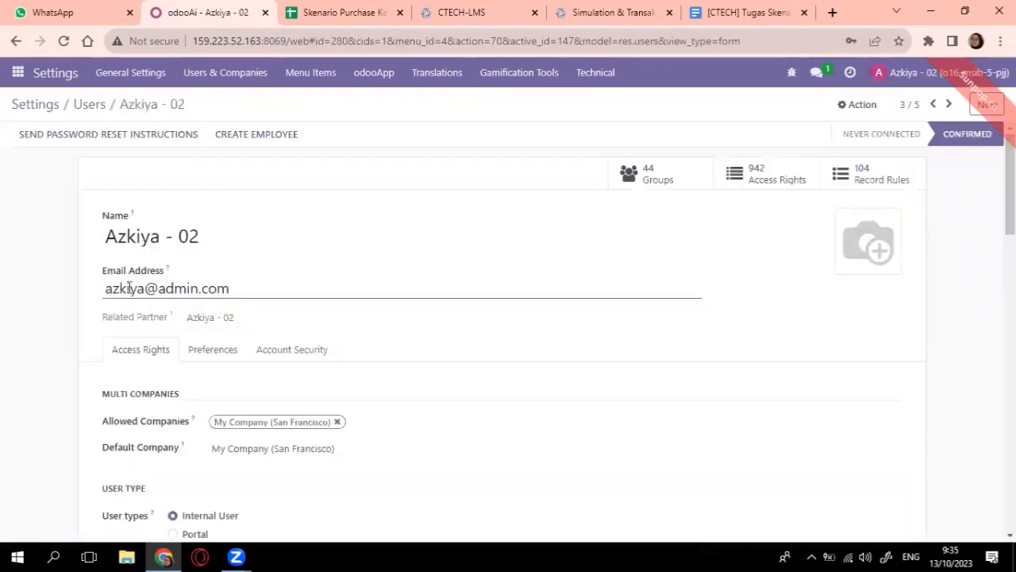
pyautogui.click(341, 12)
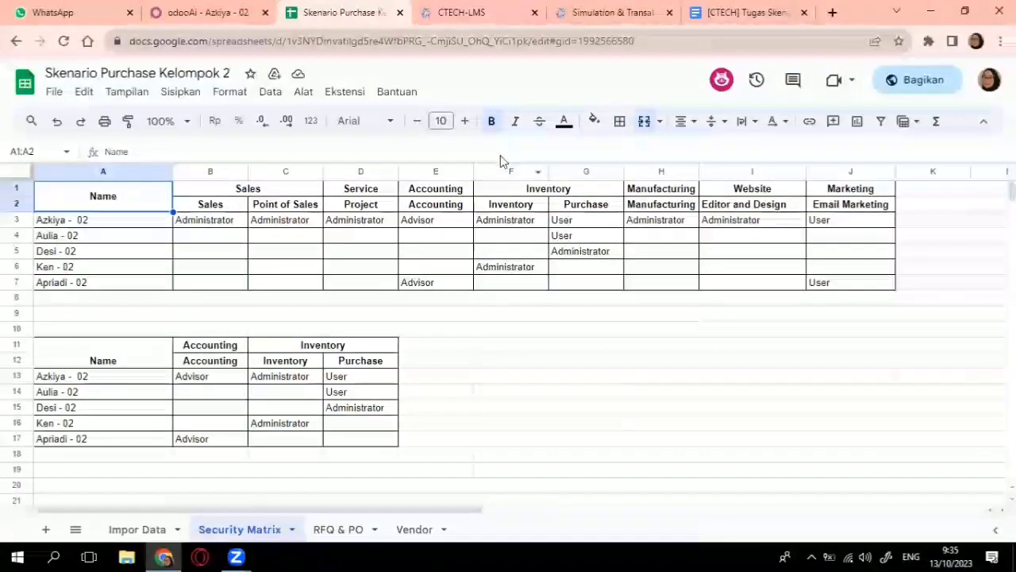
pyautogui.hotkey('ctrl', 'shift', 'Tab')
pyautogui.scroll(-4, 262, 378)
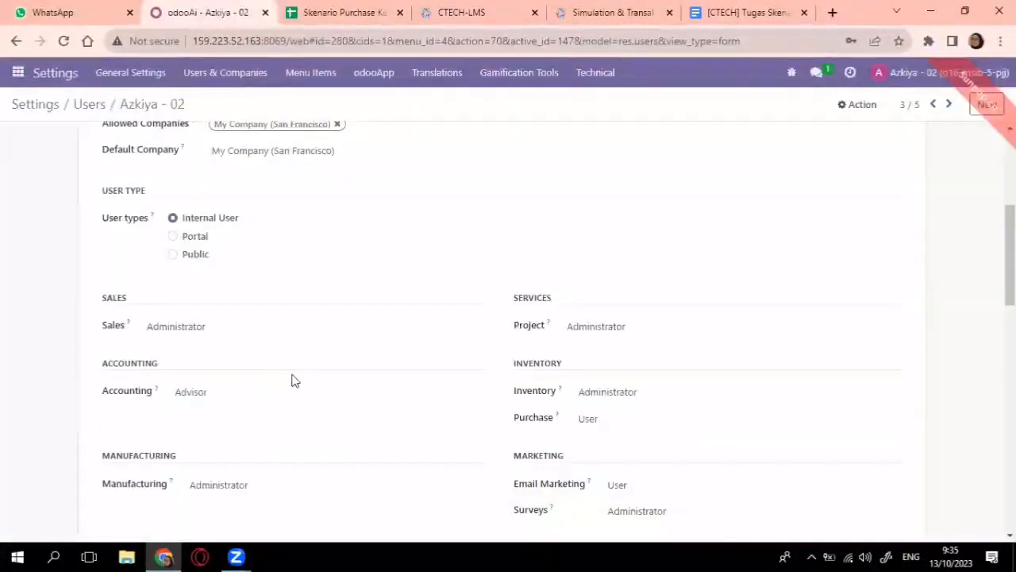
pyautogui.scroll(-1, 381, 389)
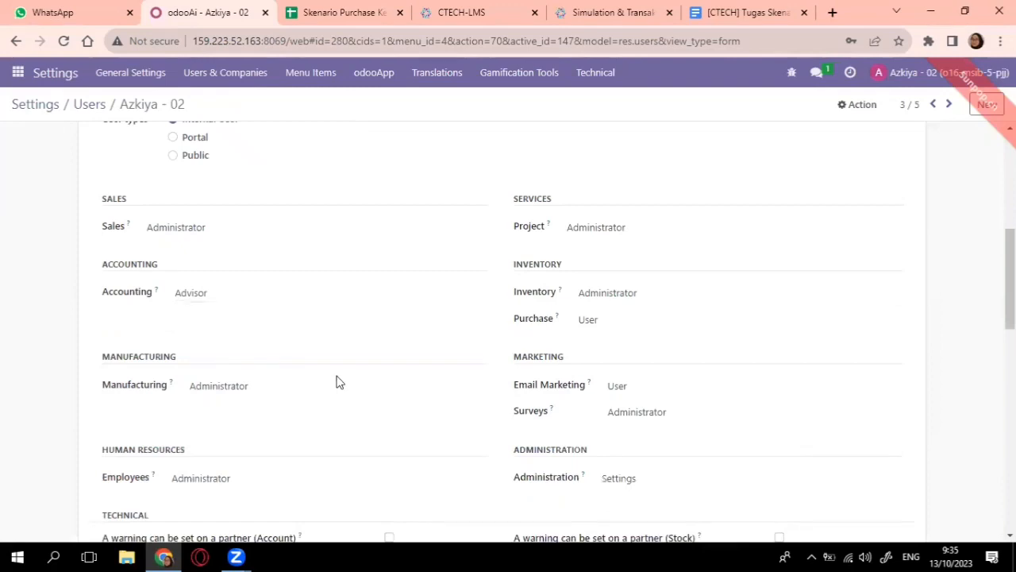
pyautogui.scroll(-1, 342, 371)
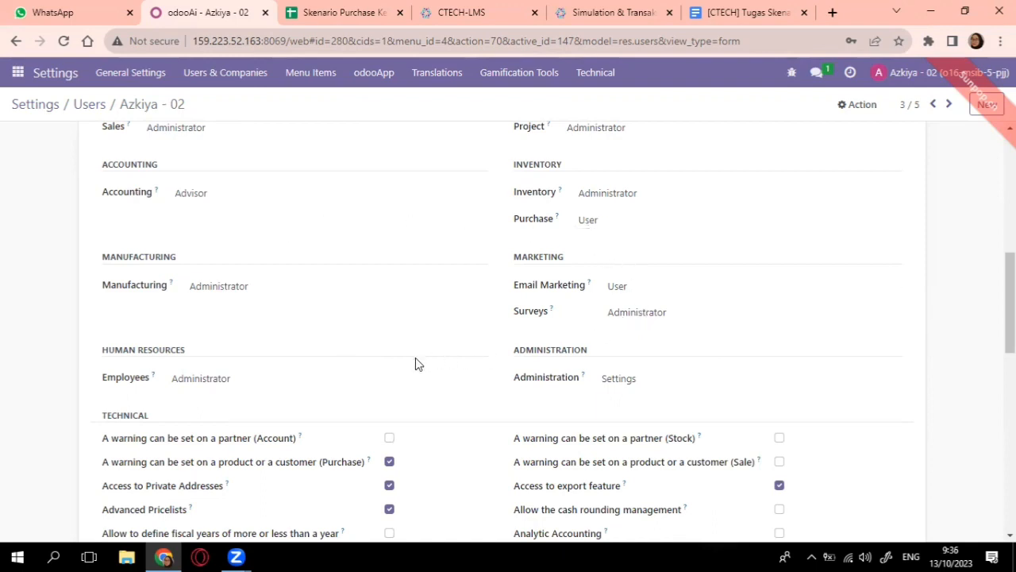
pyautogui.scroll(10, 373, 345)
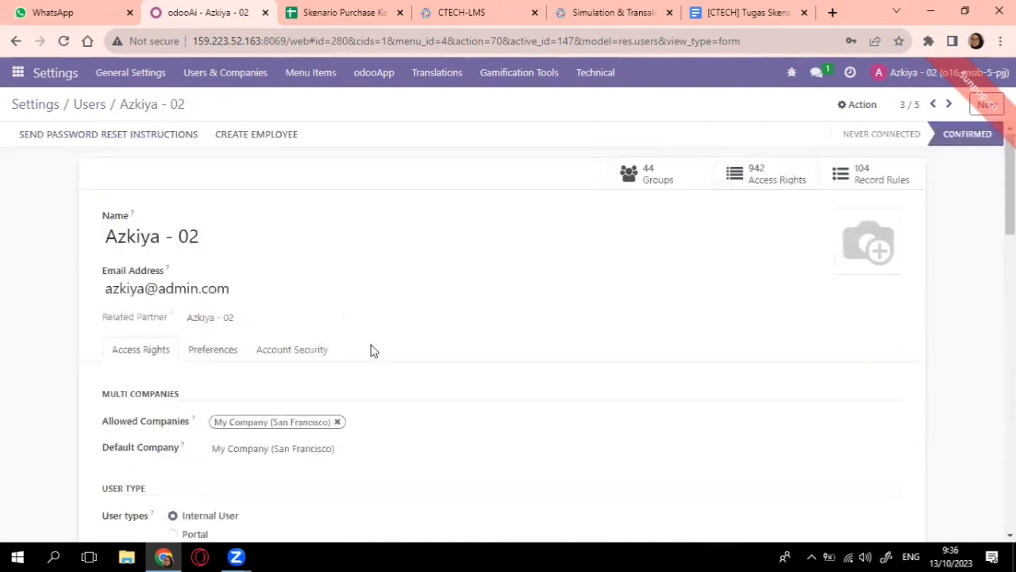
pyautogui.click(87, 106)
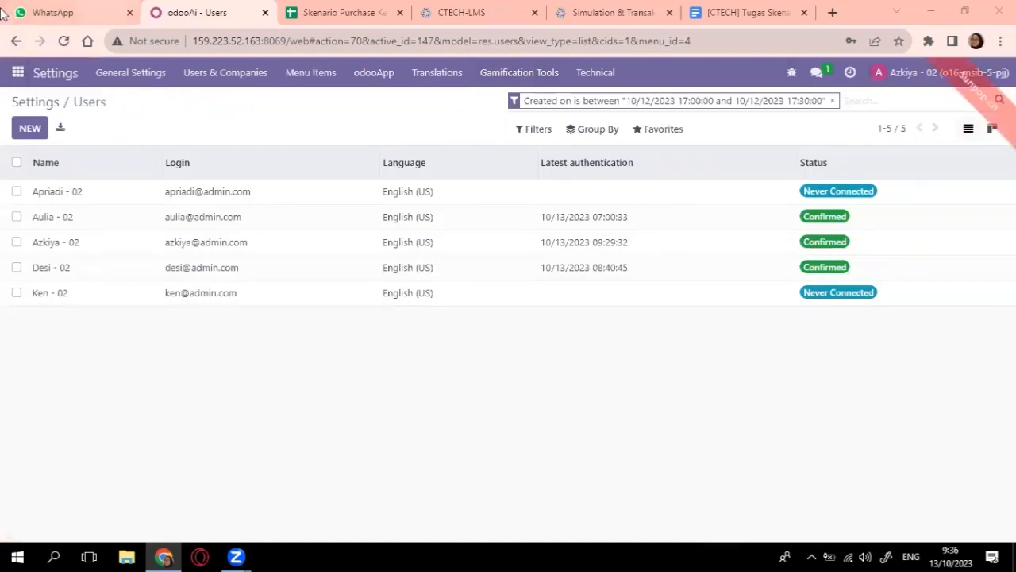
# Find the Purchase Order Approval setting, set its minimum amount to Rp 100 and save the settings.
pyautogui.click(19, 73)
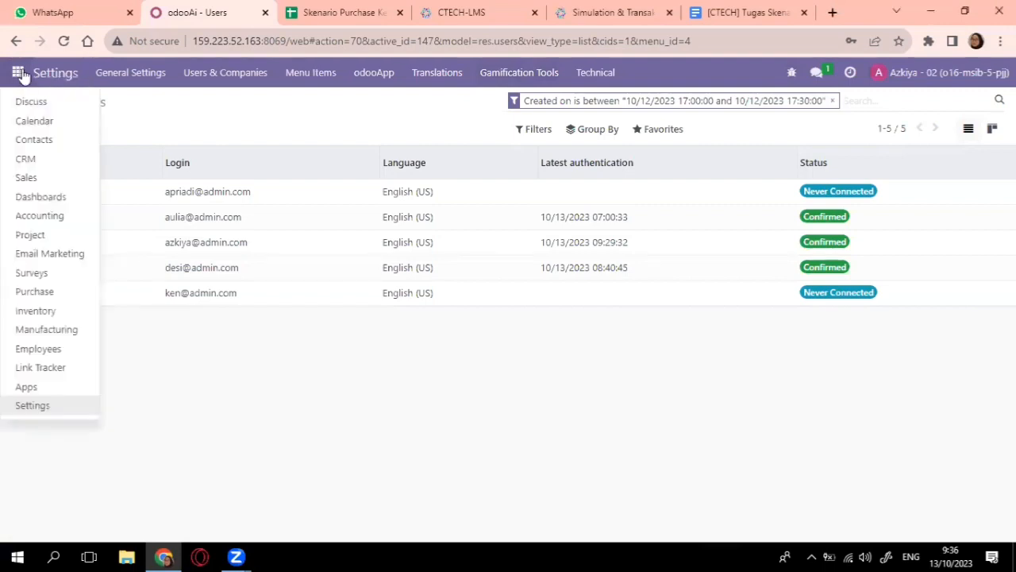
pyautogui.click(44, 405)
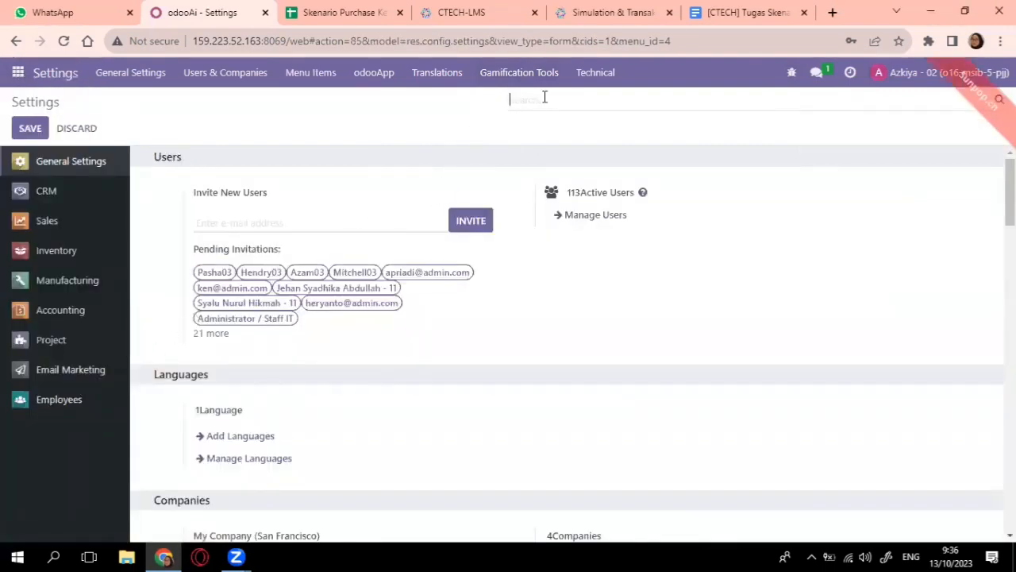
pyautogui.write('amount')
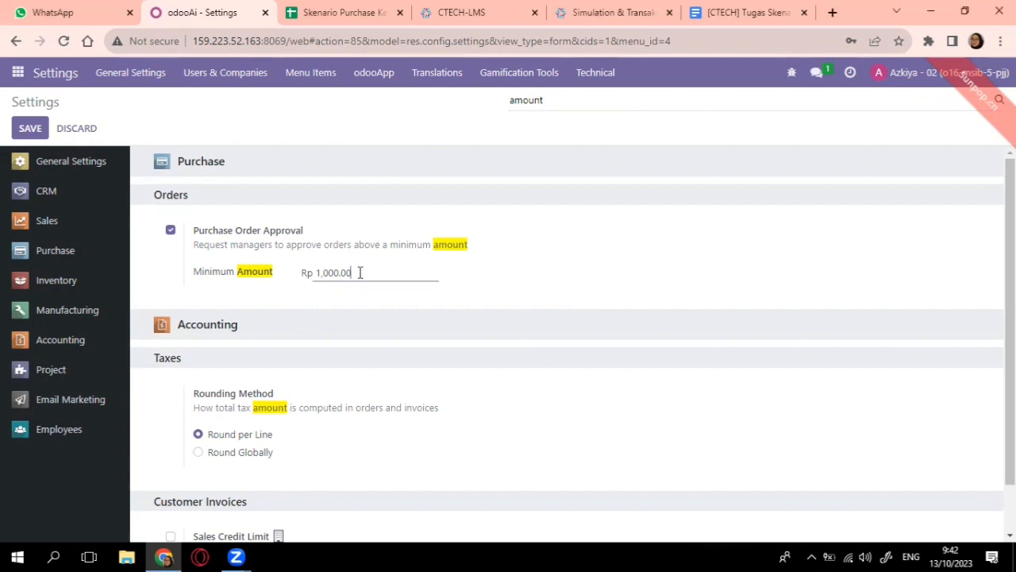
pyautogui.moveTo(358, 273); pyautogui.dragTo(308, 275)
pyautogui.write('100')
pyautogui.click(33, 131)
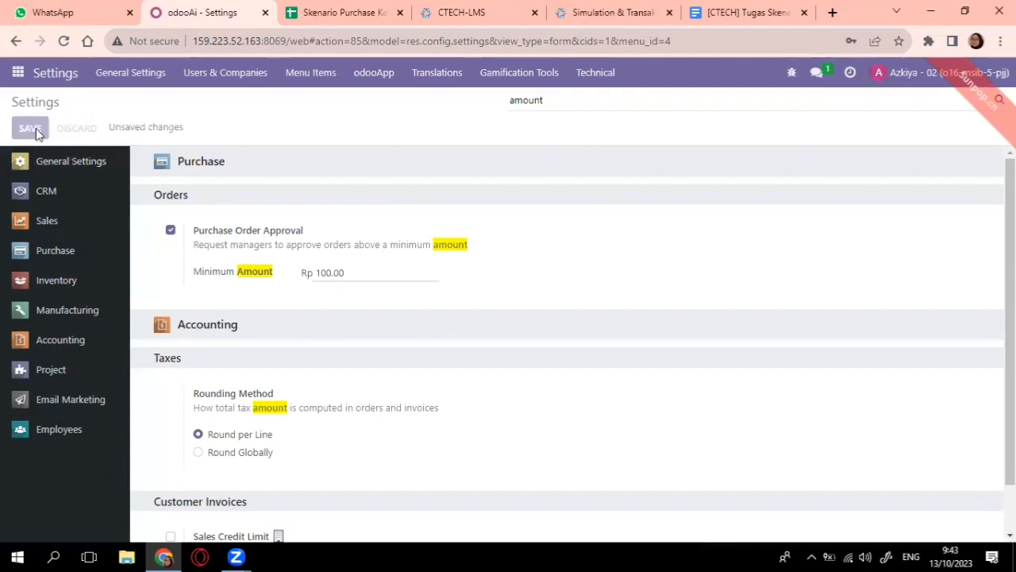
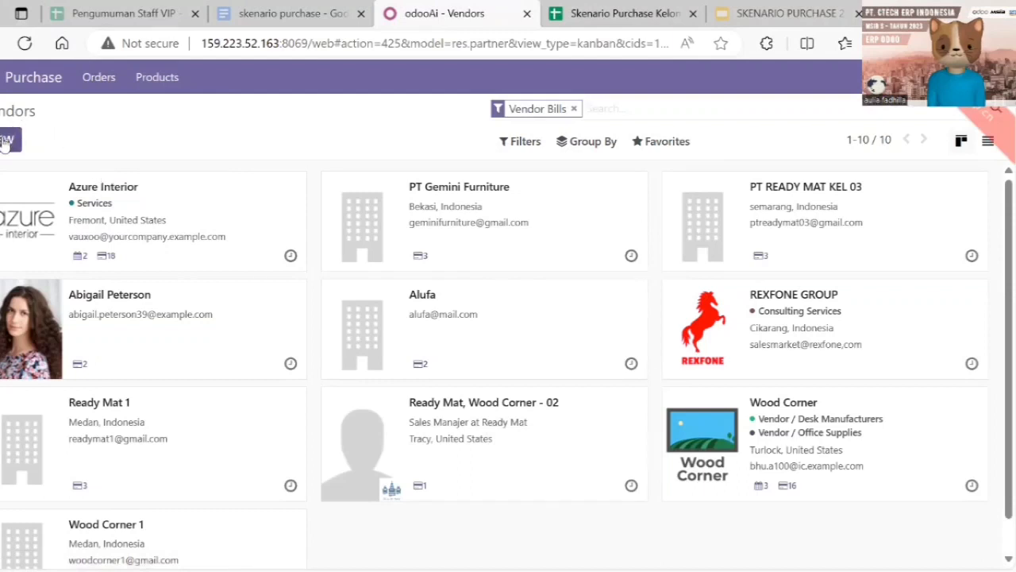
# Start a new vendor record and review the vendor's details in the Vendor sheet of the Skenario Purchase Kelompok 2 spreadsheet.
pyautogui.click(8, 140)
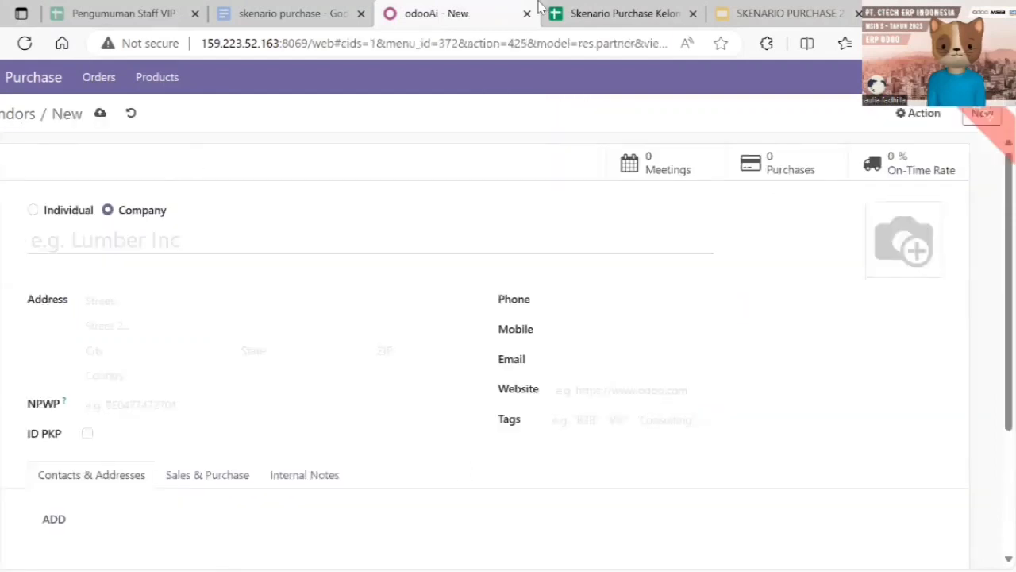
pyautogui.click(580, 8)
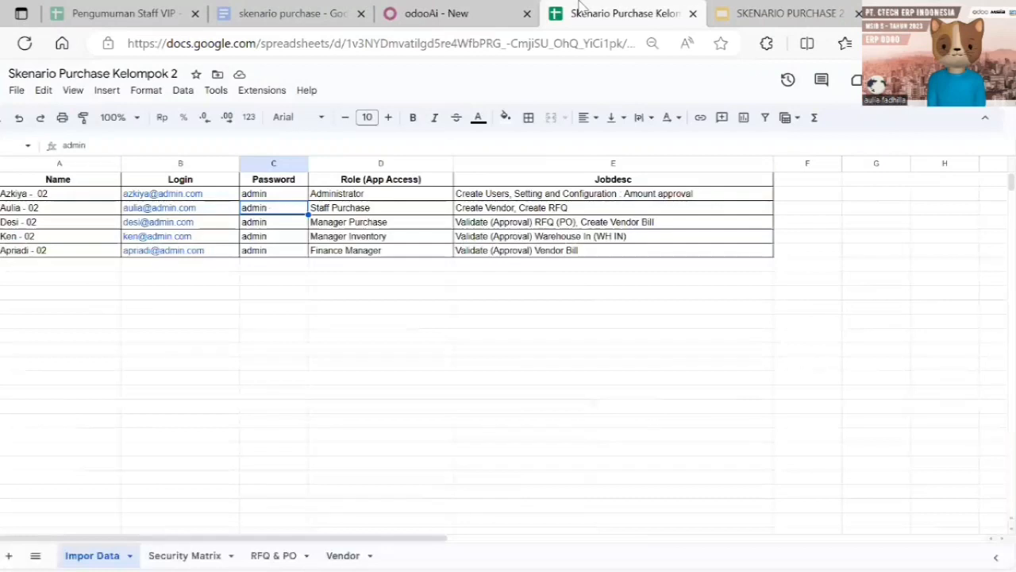
pyautogui.click(342, 555)
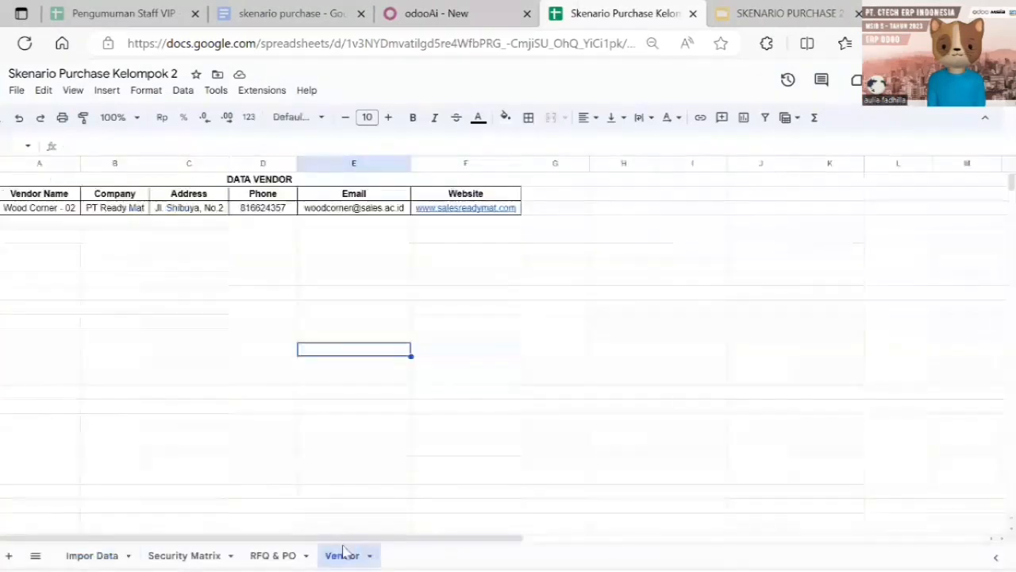
pyautogui.click(53, 209)
pyautogui.click(141, 213)
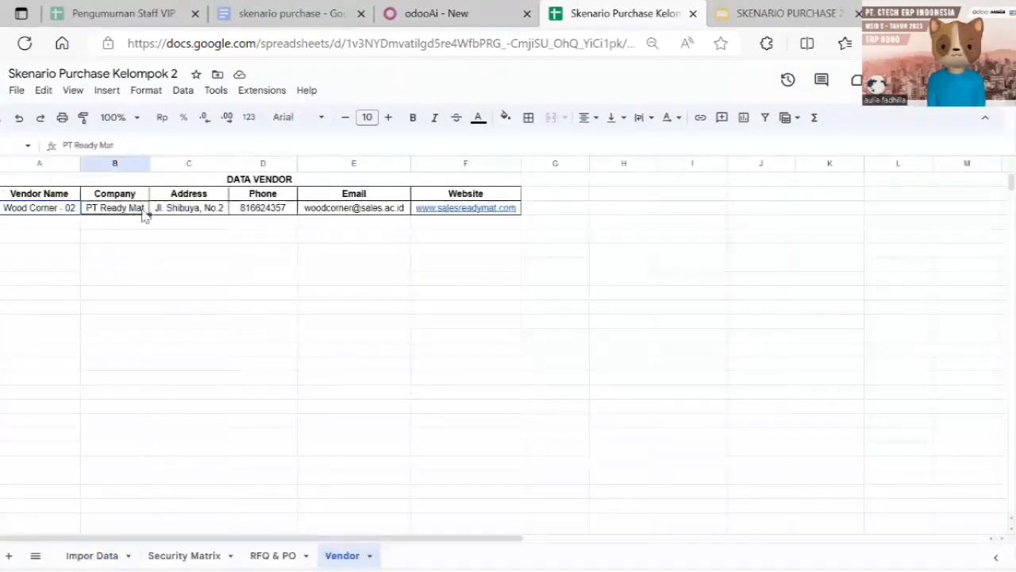
pyautogui.click(190, 216)
pyautogui.click(281, 213)
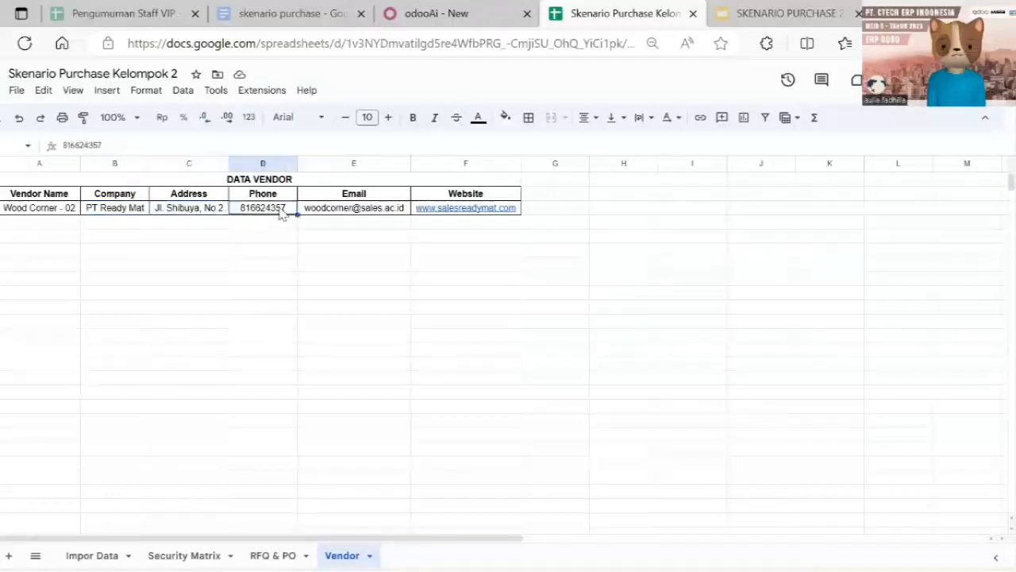
pyautogui.click(368, 209)
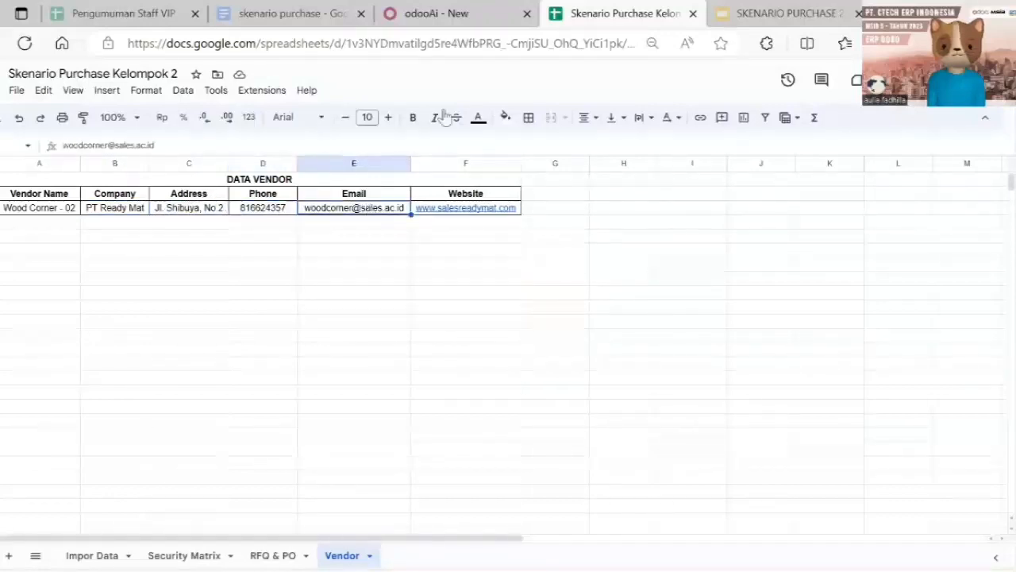
pyautogui.click(432, 13)
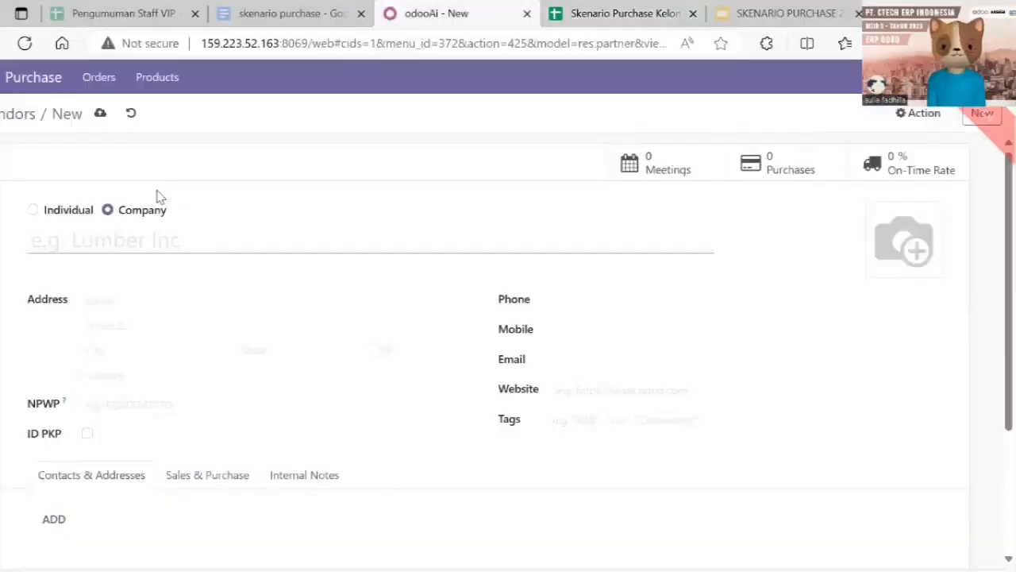
# Make the new vendor an Individual named Wood Corner 02.
pyautogui.click(61, 210)
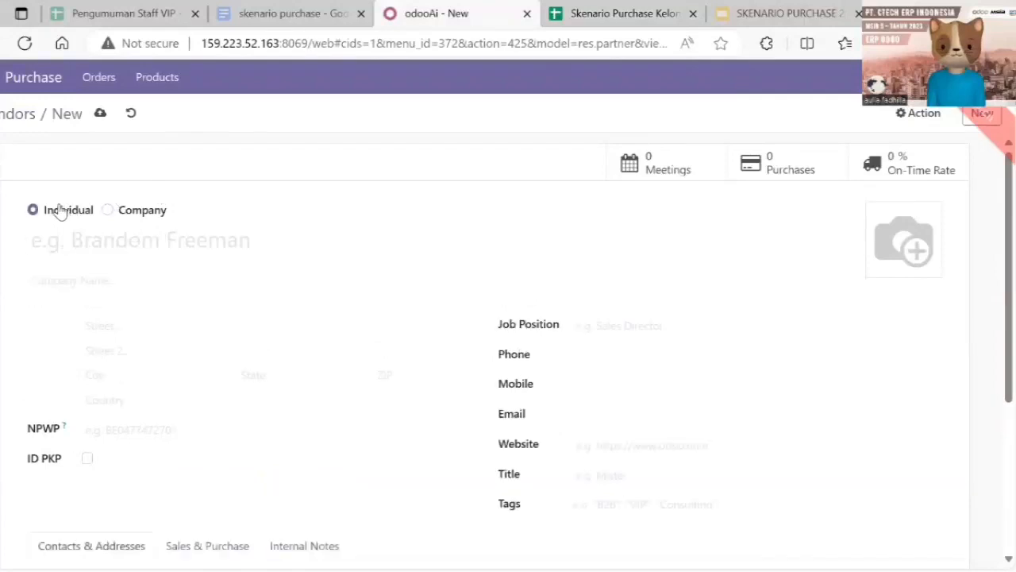
pyautogui.click(94, 238)
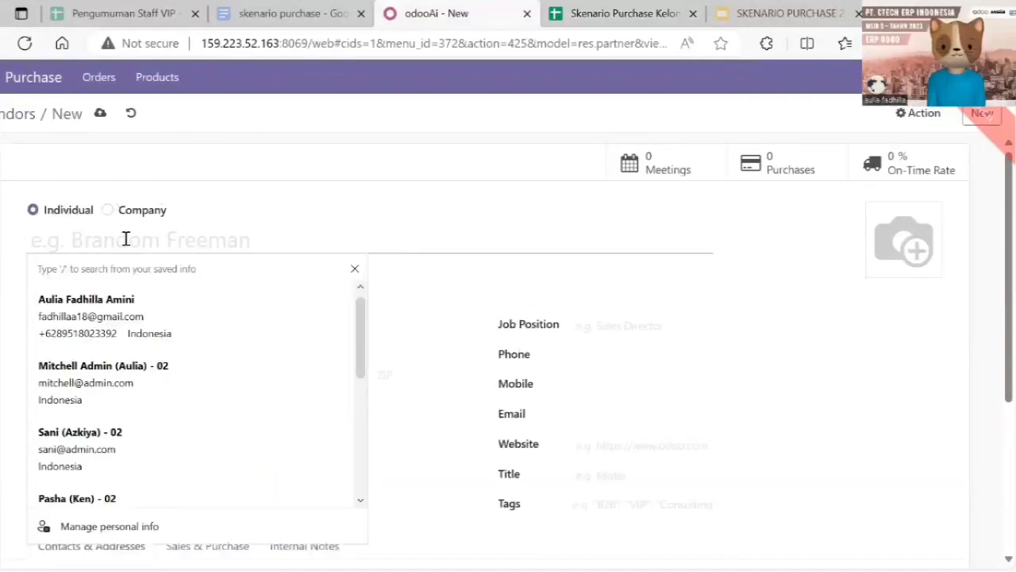
pyautogui.write('Wood Cpor')
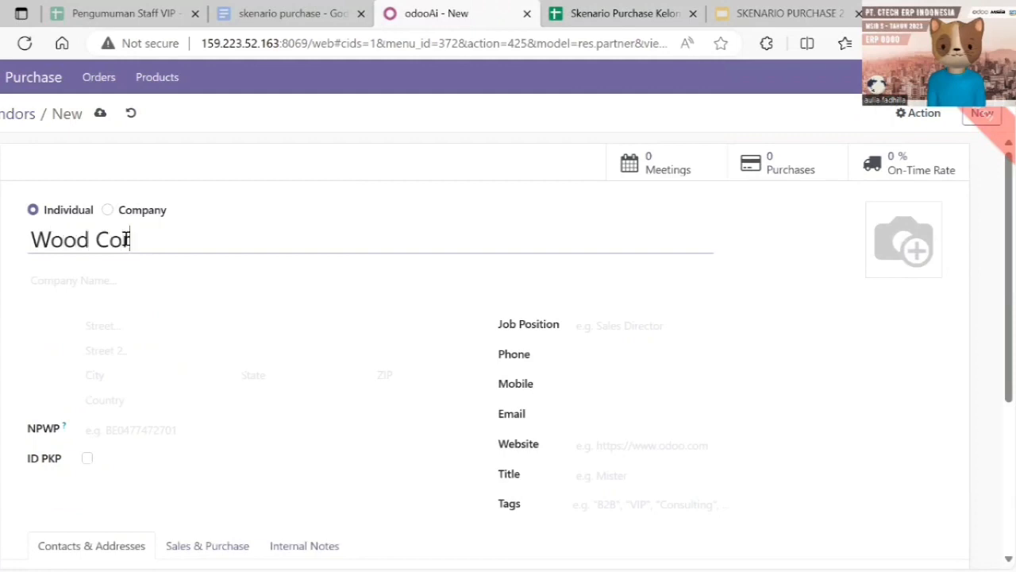
pyautogui.write('ner 02')
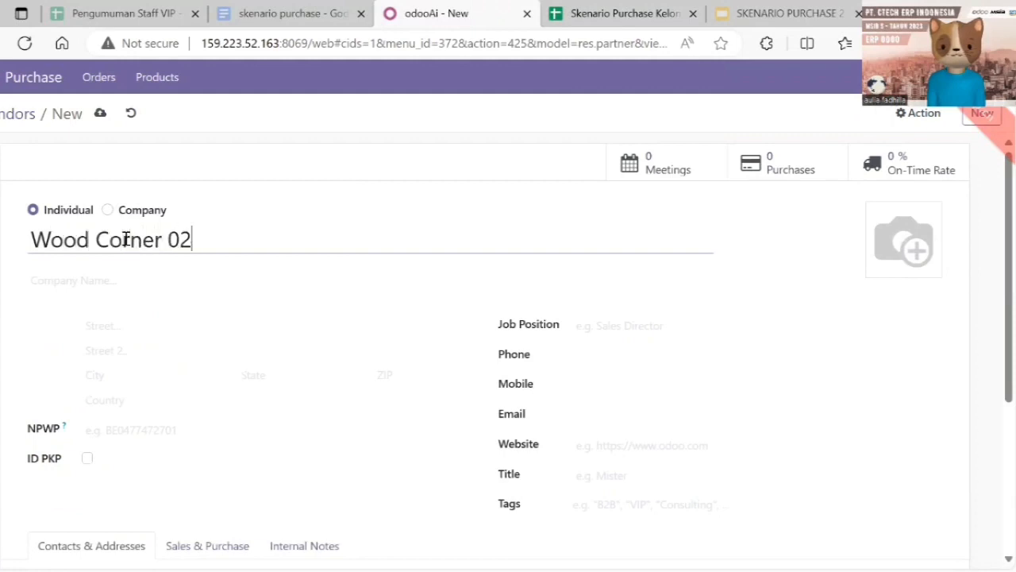
# Assign the company Ready Mat to the vendor and set the job position to Sales Manager.
pyautogui.click(131, 283)
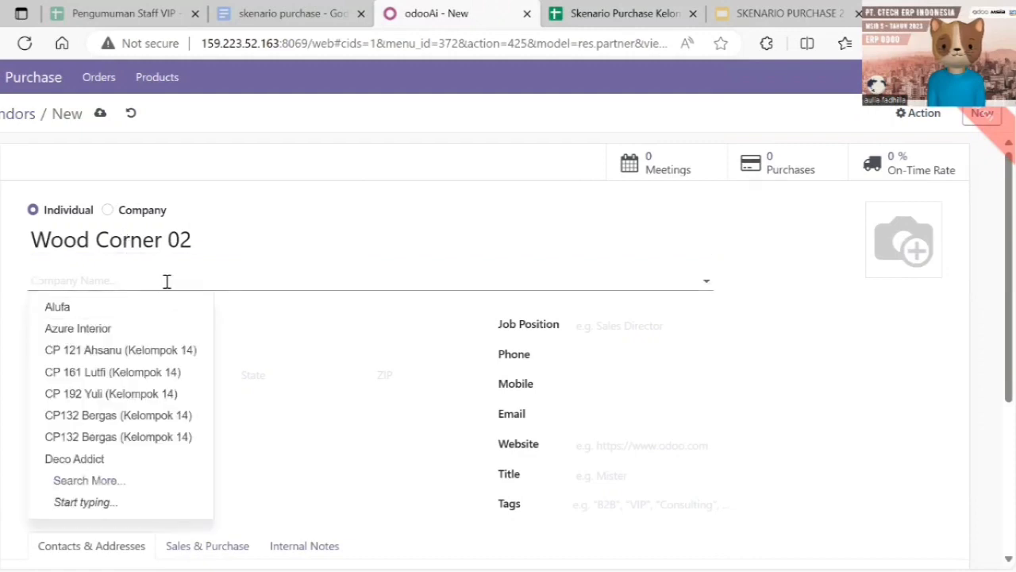
pyautogui.write('ready')
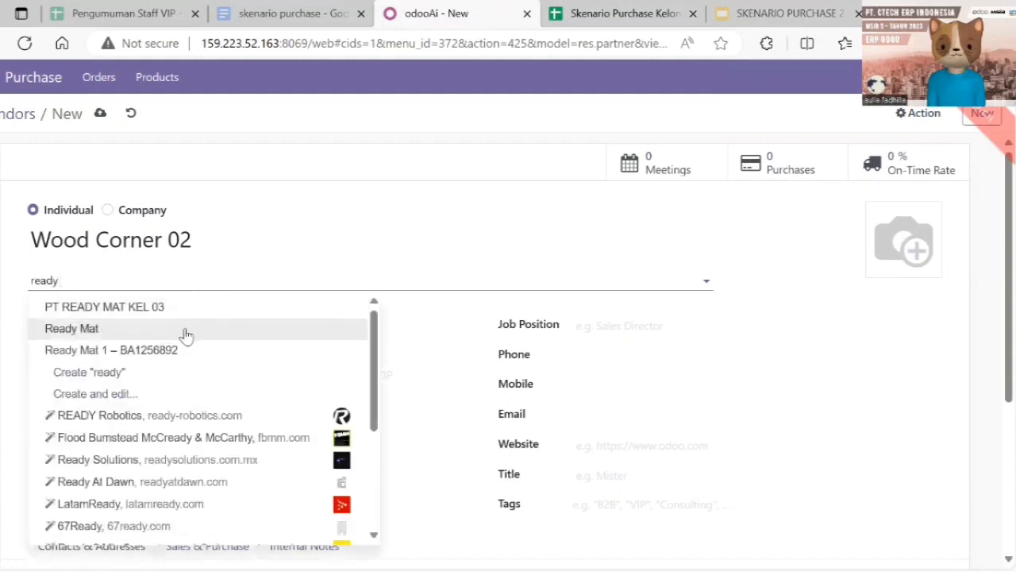
pyautogui.click(186, 331)
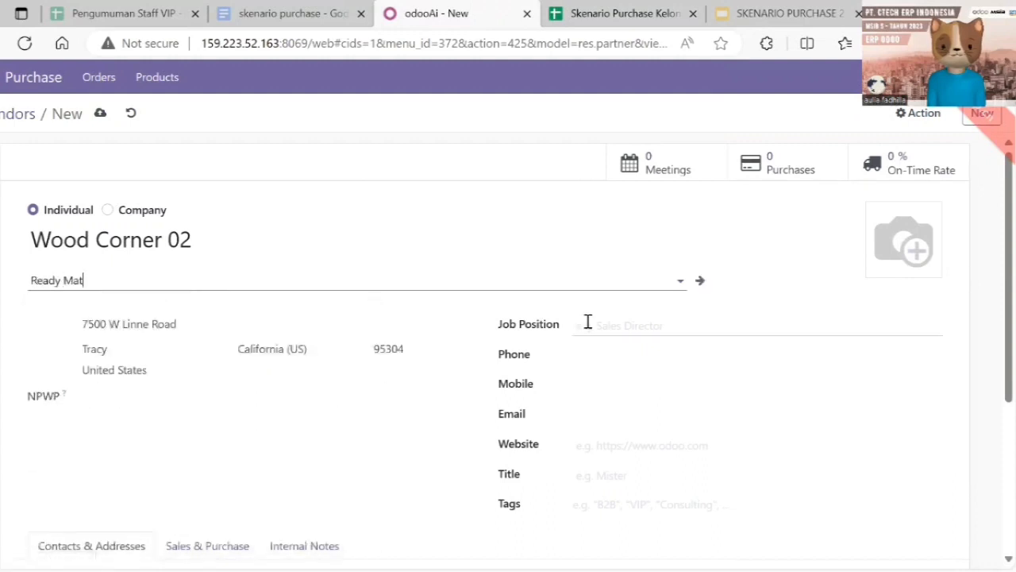
pyautogui.click(587, 321)
pyautogui.write('S')
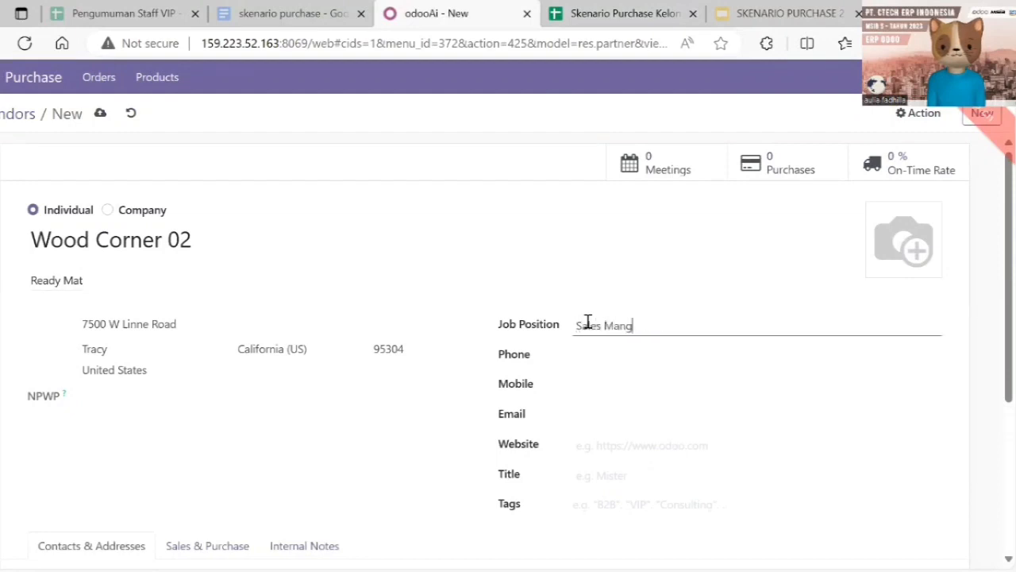
pyautogui.write('ales Manager')
pyautogui.click(601, 6)
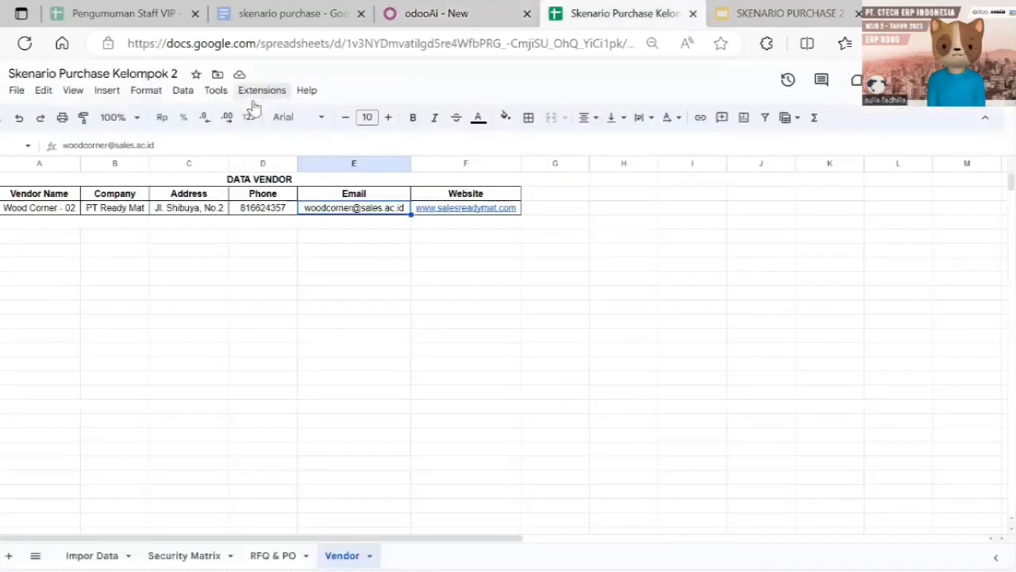
pyautogui.click(219, 208)
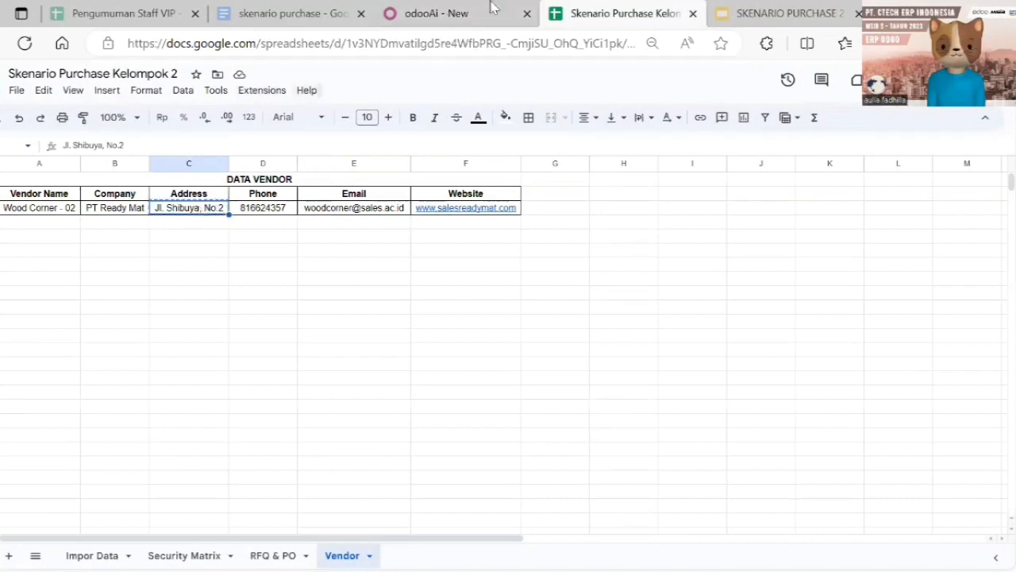
pyautogui.click(441, 12)
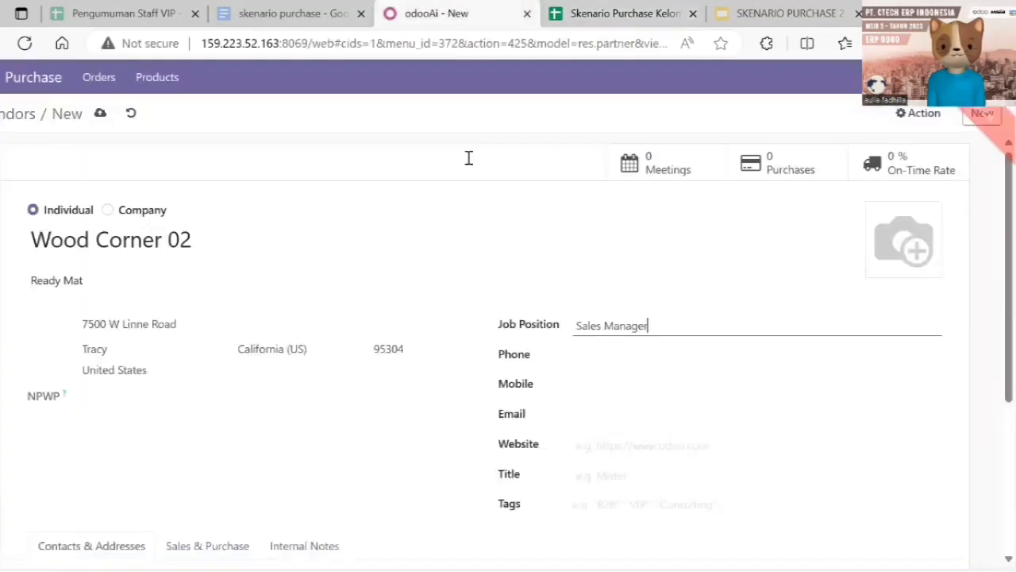
# Copy the vendor's phone number from the Vendor sheet into the Phone field of the new vendor record.
pyautogui.click(584, 356)
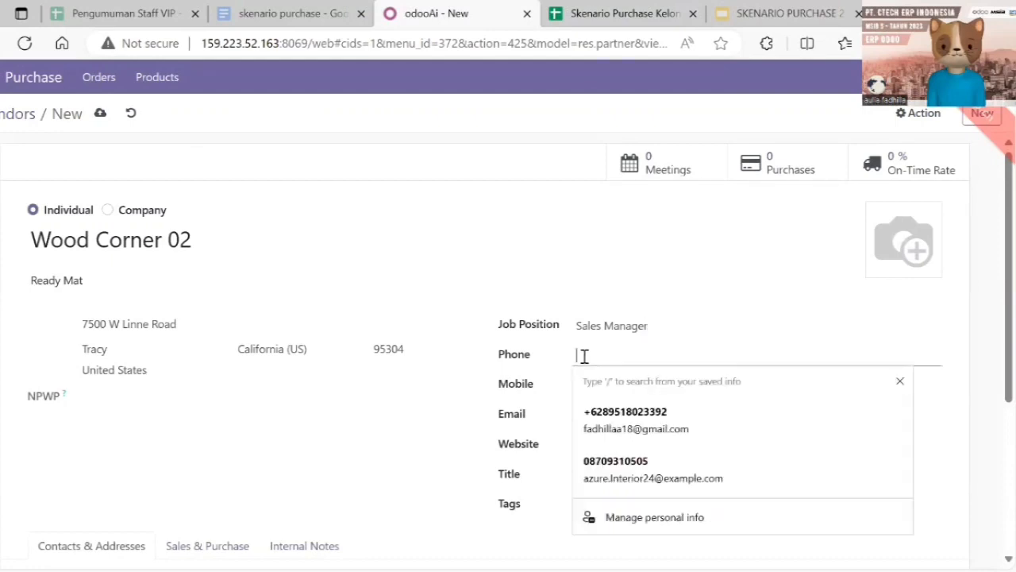
pyautogui.click(608, 13)
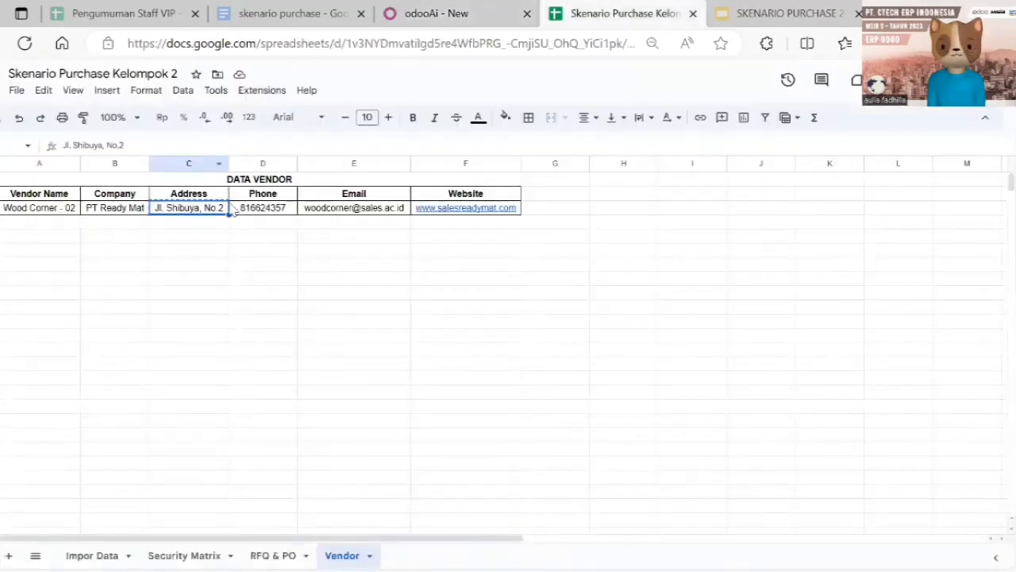
pyautogui.click(253, 211)
pyautogui.hotkey('ctrl', 'c')
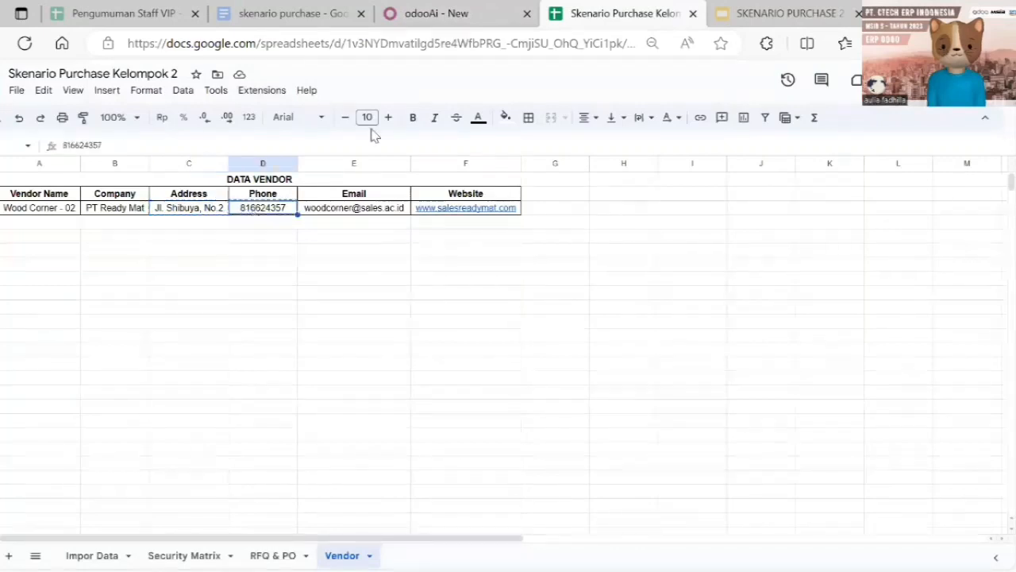
pyautogui.click(426, 9)
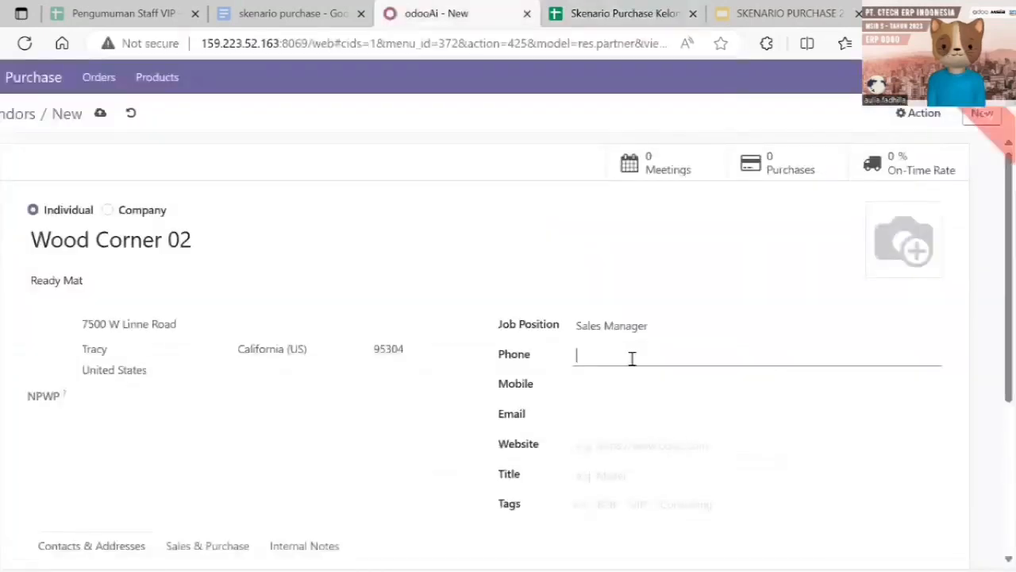
pyautogui.hotkey('ctrl', 'v')
# Copy the vendor's e-mail address from the Vendor sheet into the Email field of the vendor record.
pyautogui.click(621, 411)
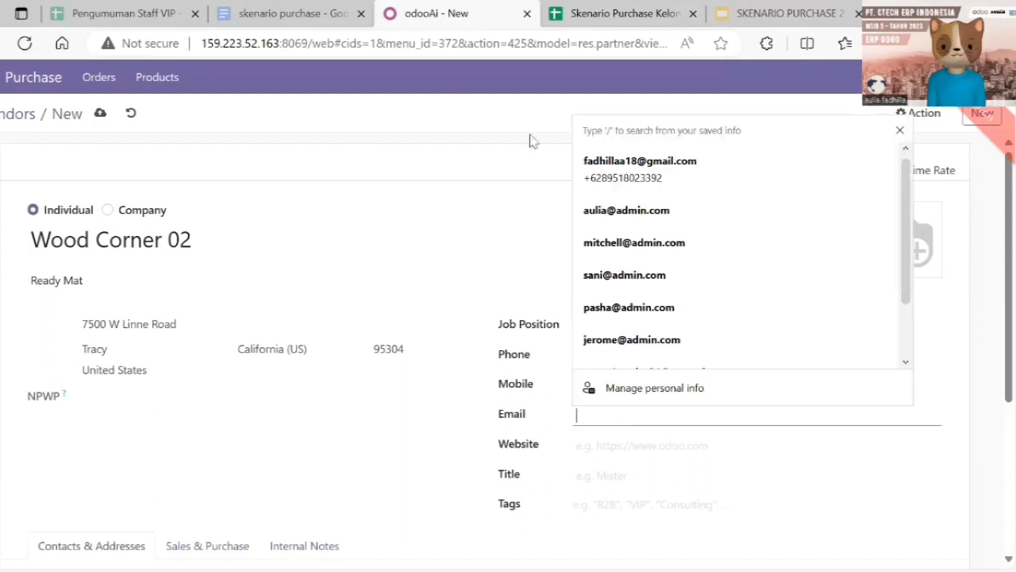
pyautogui.click(570, 8)
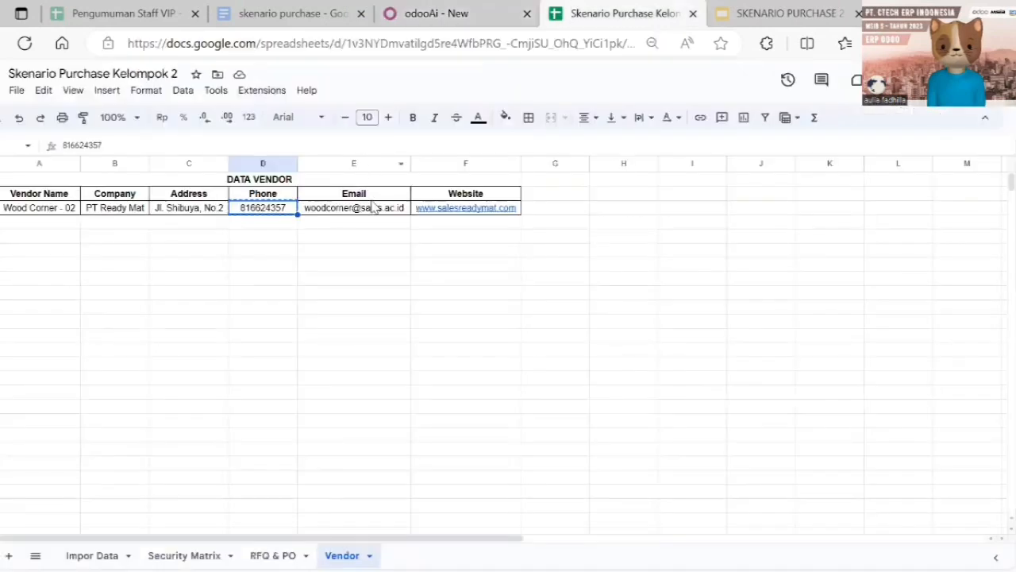
pyautogui.click(370, 194)
pyautogui.click(383, 209)
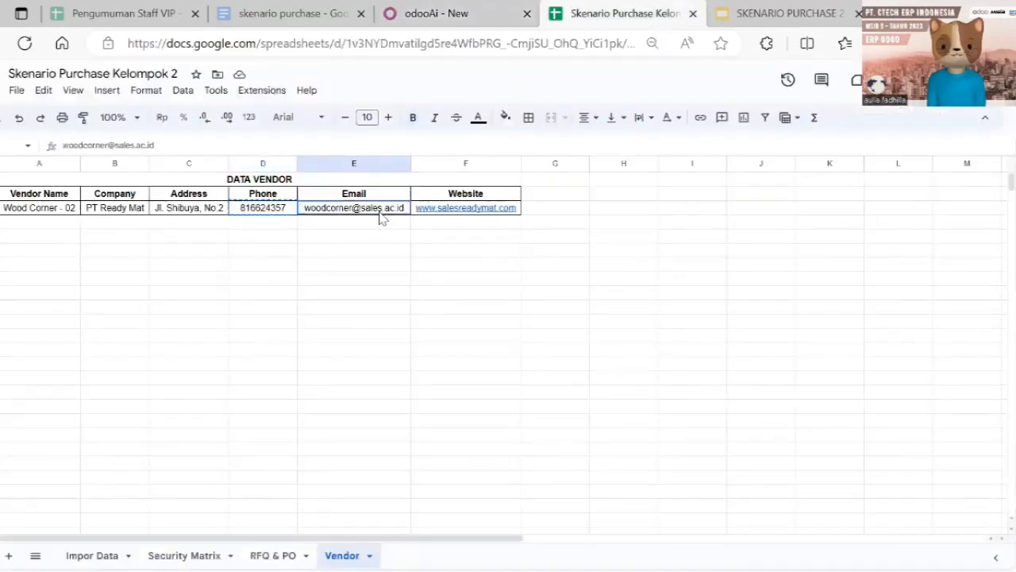
pyautogui.hotkey('ctrl', 'c')
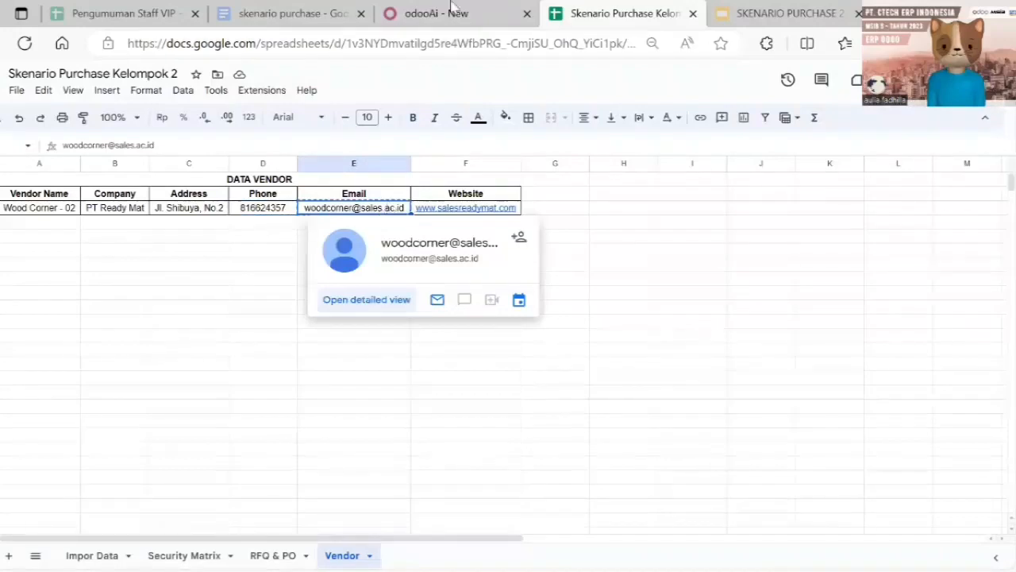
pyautogui.hotkey('ctrl', 'shift', 'Tab')
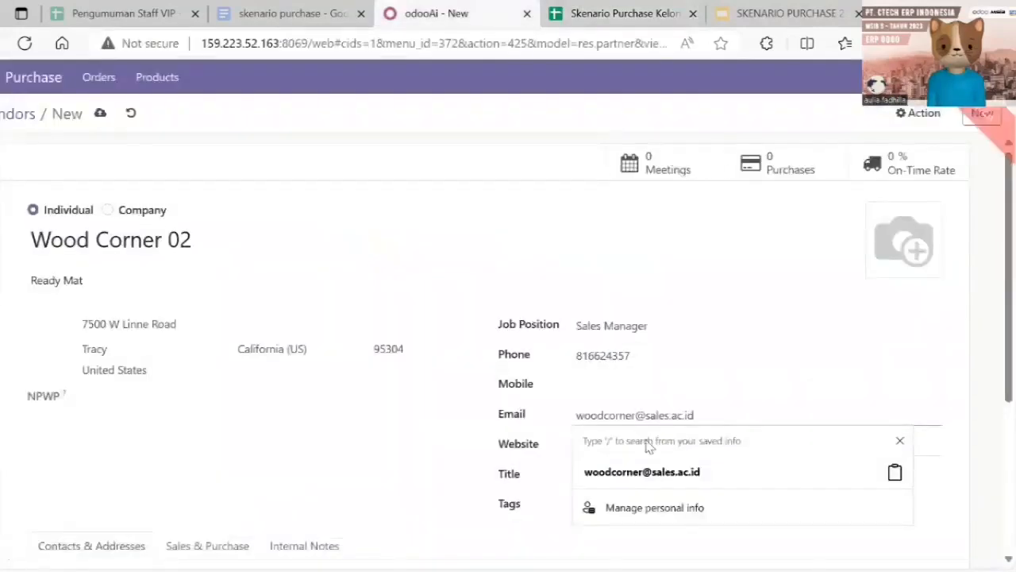
pyautogui.press('Tab')
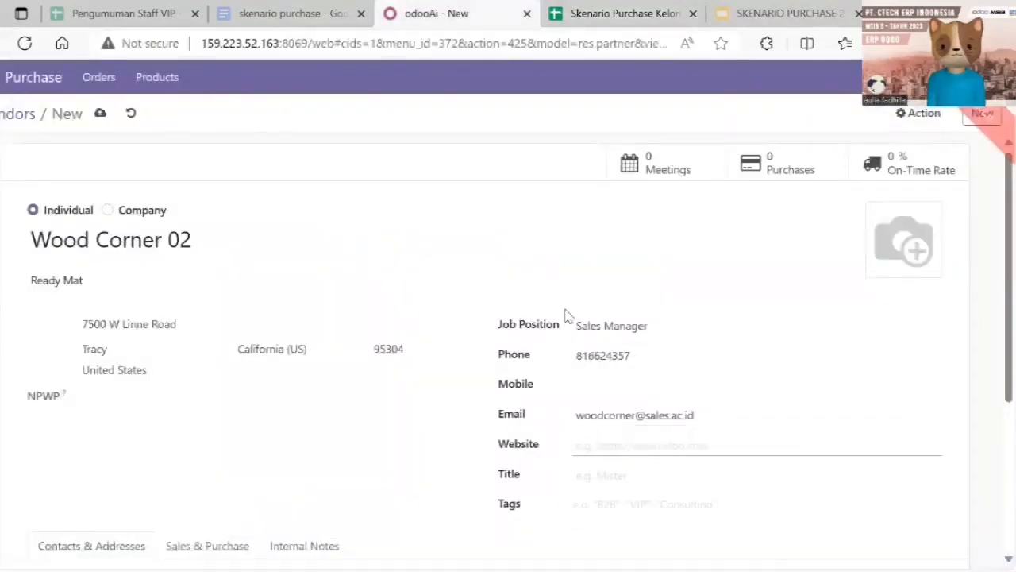
pyautogui.click(565, 8)
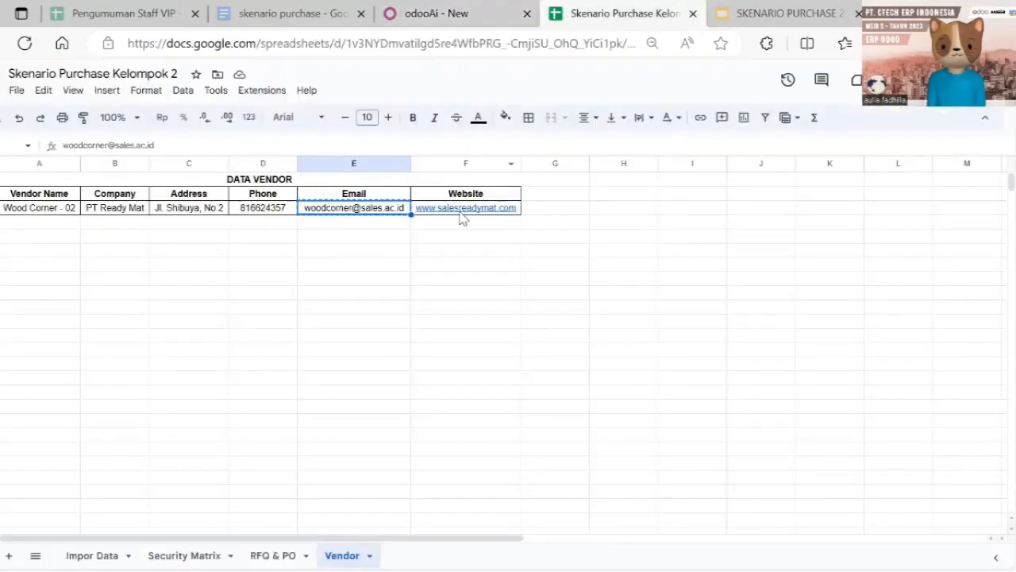
pyautogui.click(463, 215)
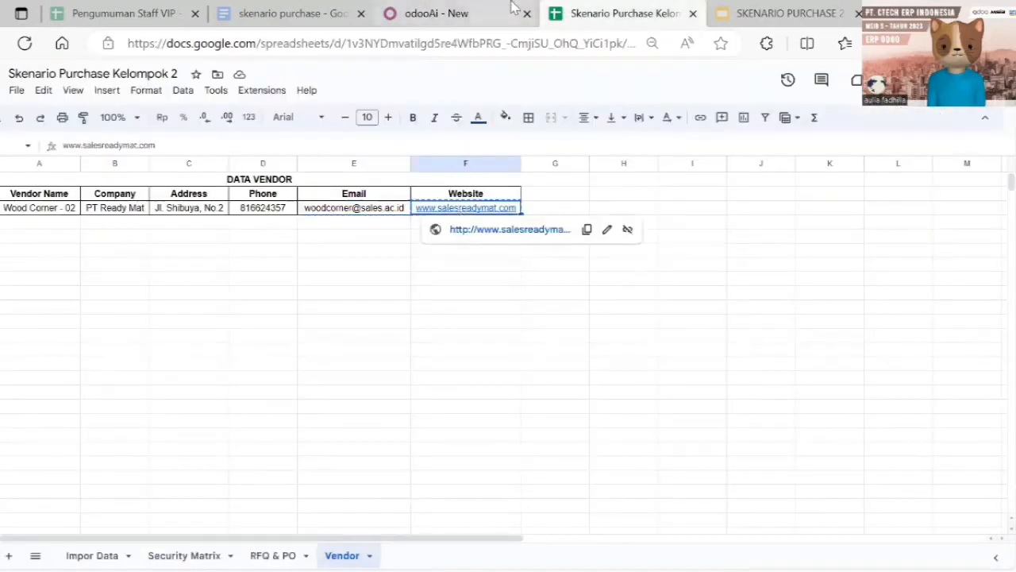
pyautogui.click(512, 9)
pyautogui.hotkey('ctrl', 'v')
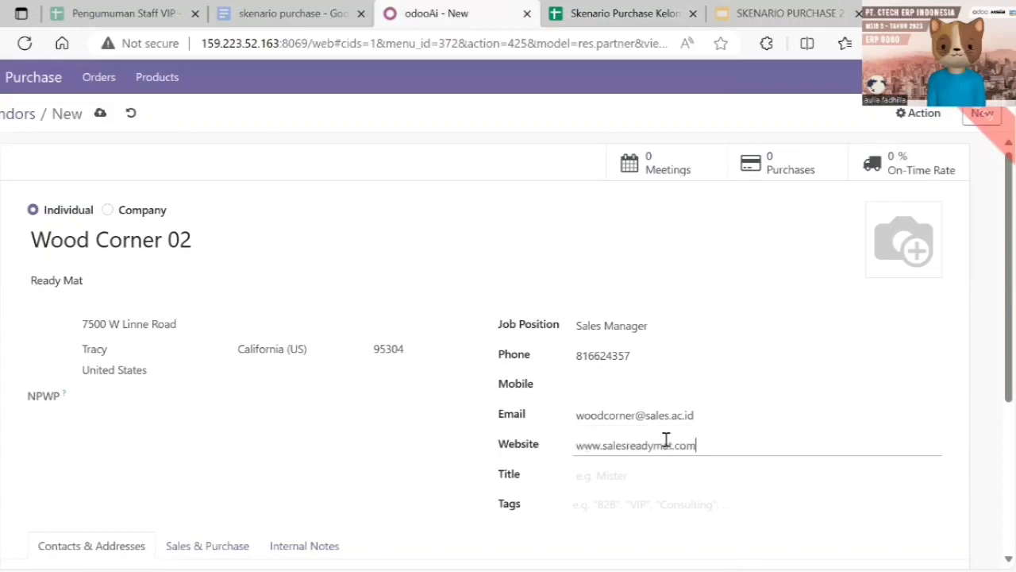
pyautogui.moveTo(1012, 322); pyautogui.dragTo(979, 272)
pyautogui.click(100, 113)
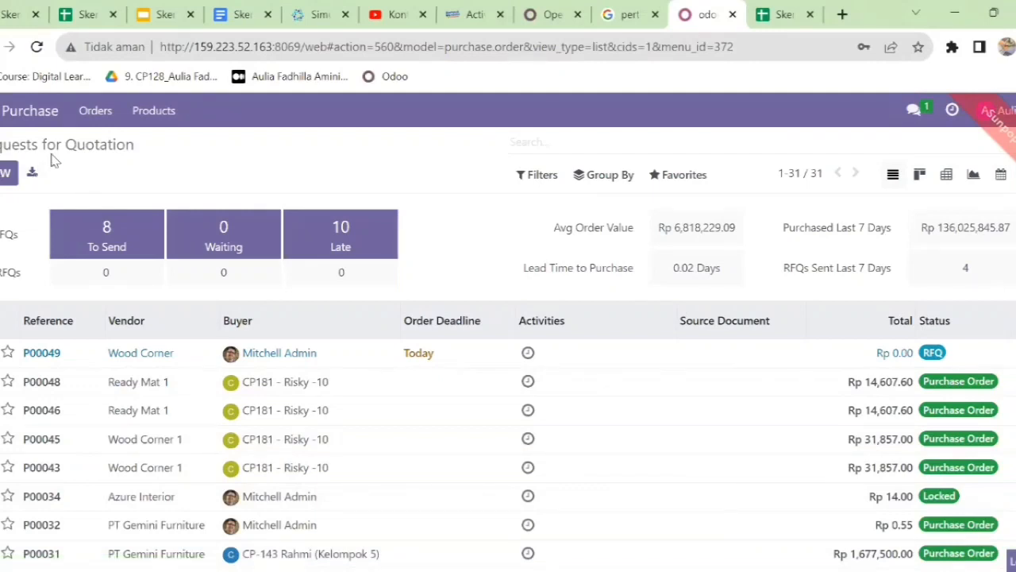
# Create a new request for quotation for the vendor Ready Mat, Wood Corner - 02, as given in the RFQ & PO sheet.
pyautogui.click(15, 168)
pyautogui.click(6, 172)
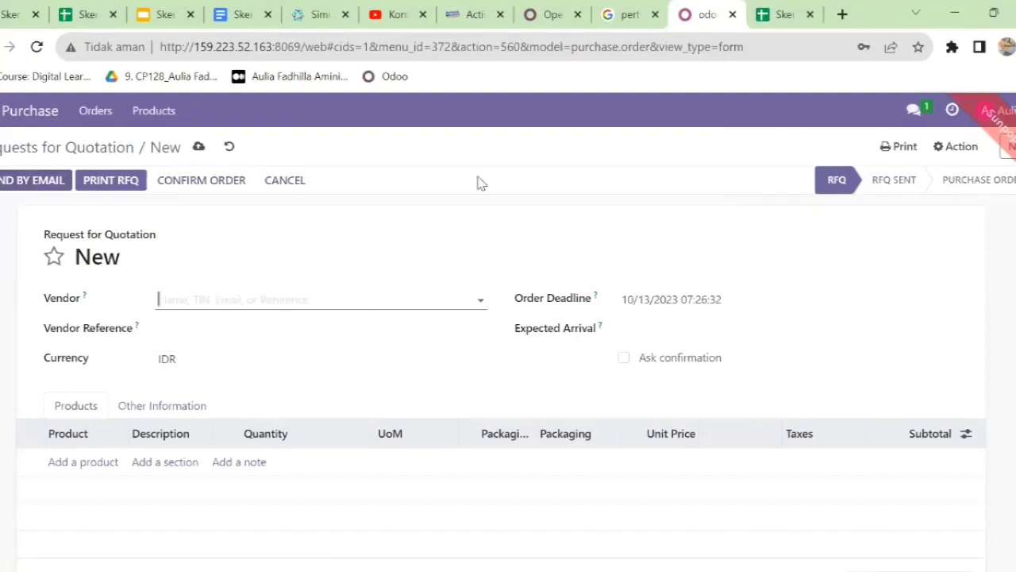
pyautogui.click(762, 13)
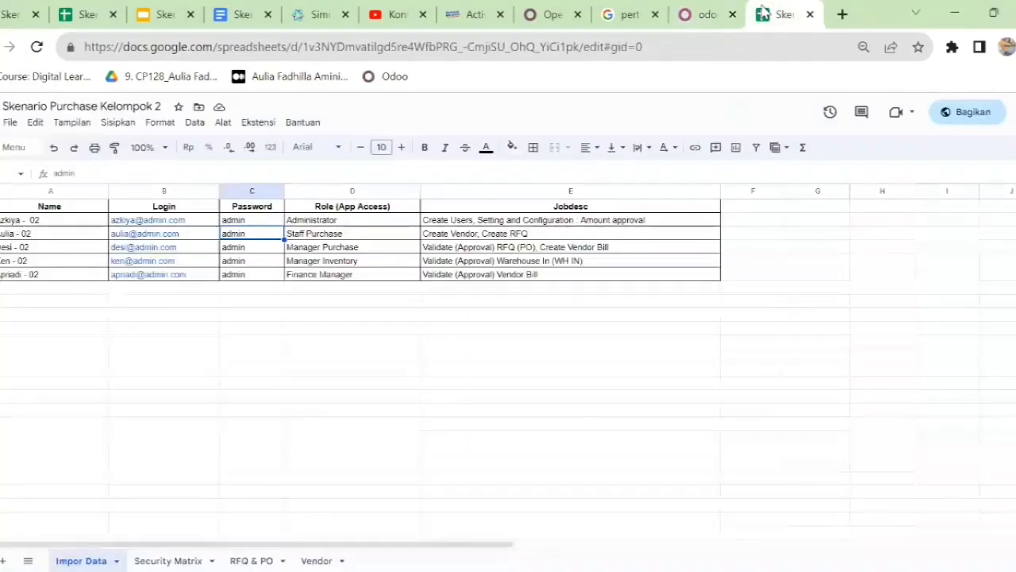
pyautogui.click(256, 559)
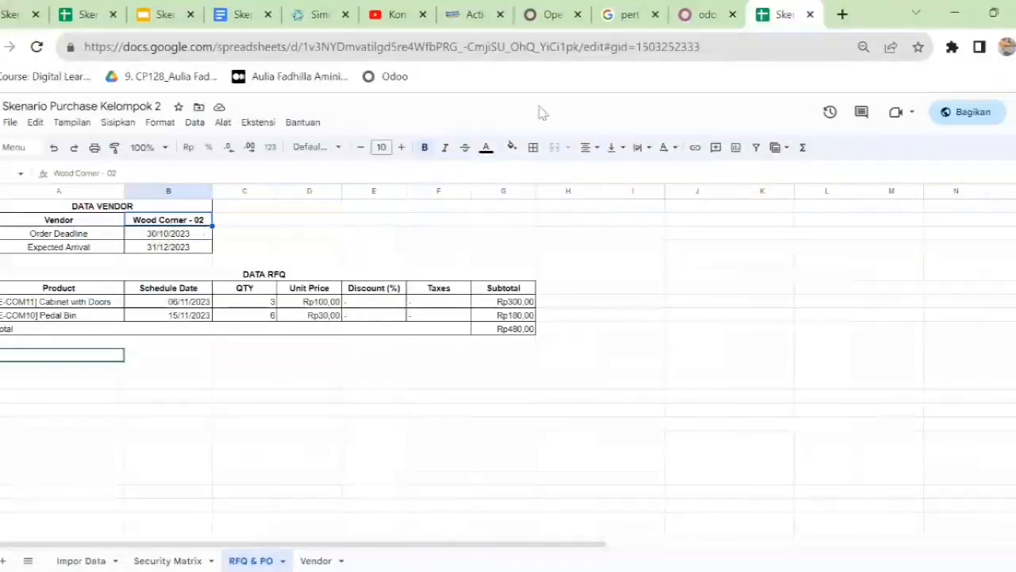
pyautogui.click(693, 14)
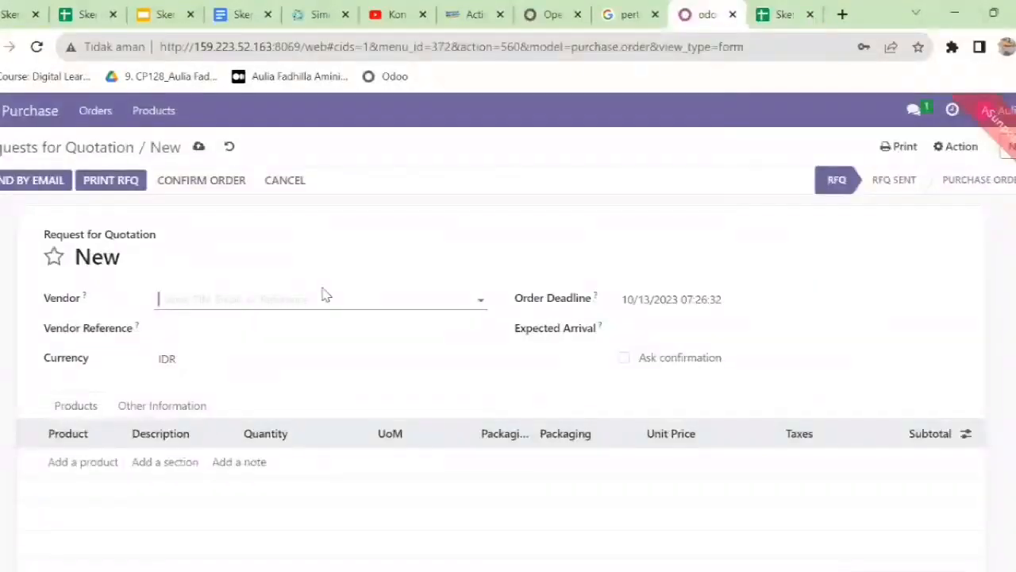
pyautogui.click(338, 301)
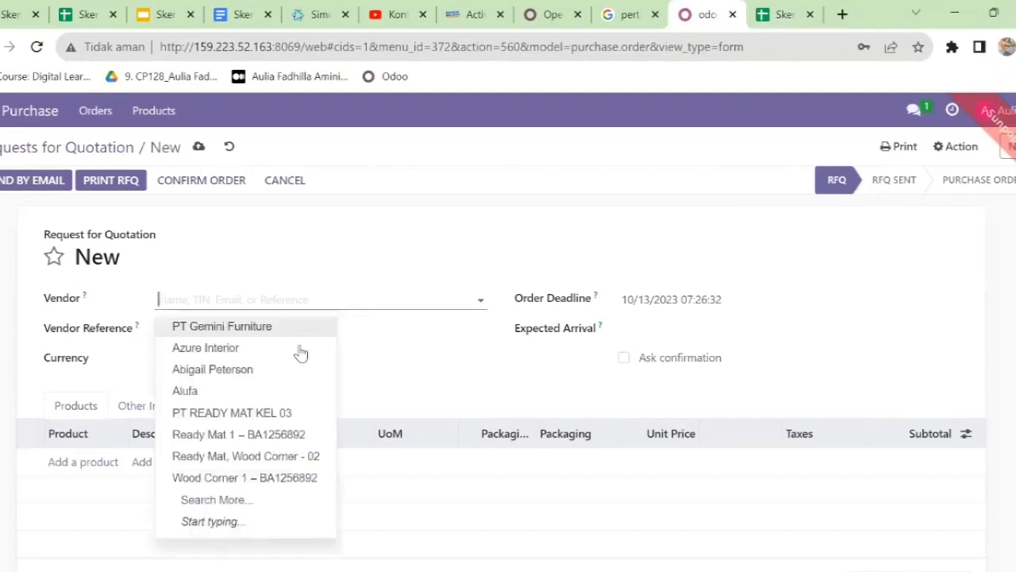
pyautogui.click(291, 457)
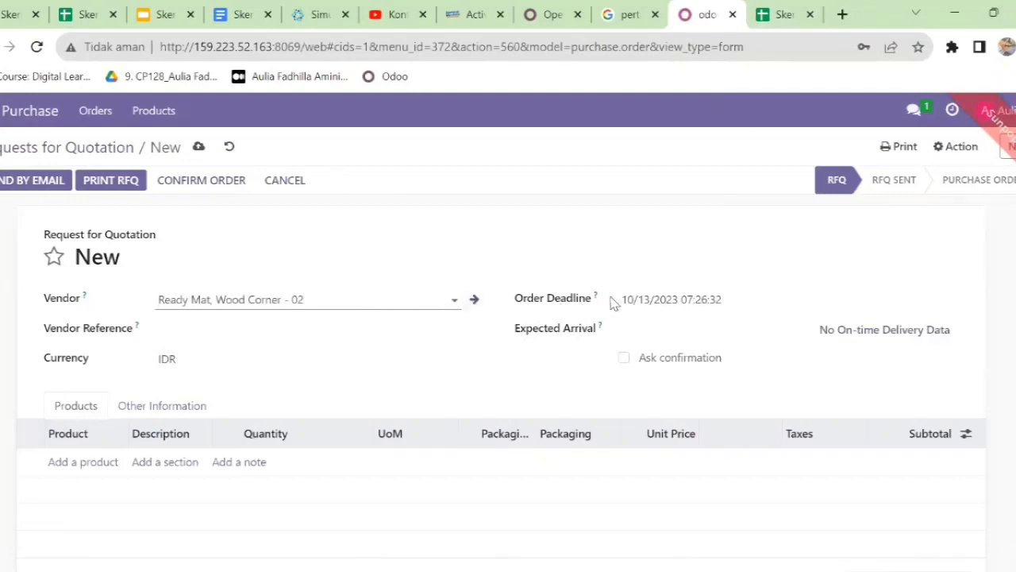
# Set the quotation's order deadline to 10/30/2023, following the date in the RFQ & PO sheet.
pyautogui.click(804, 8)
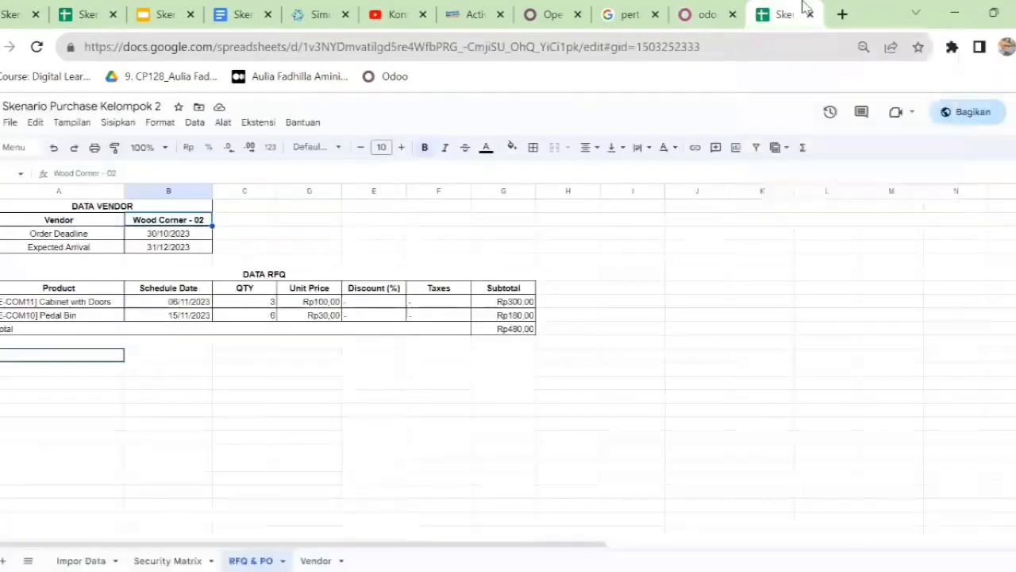
pyautogui.click(199, 234)
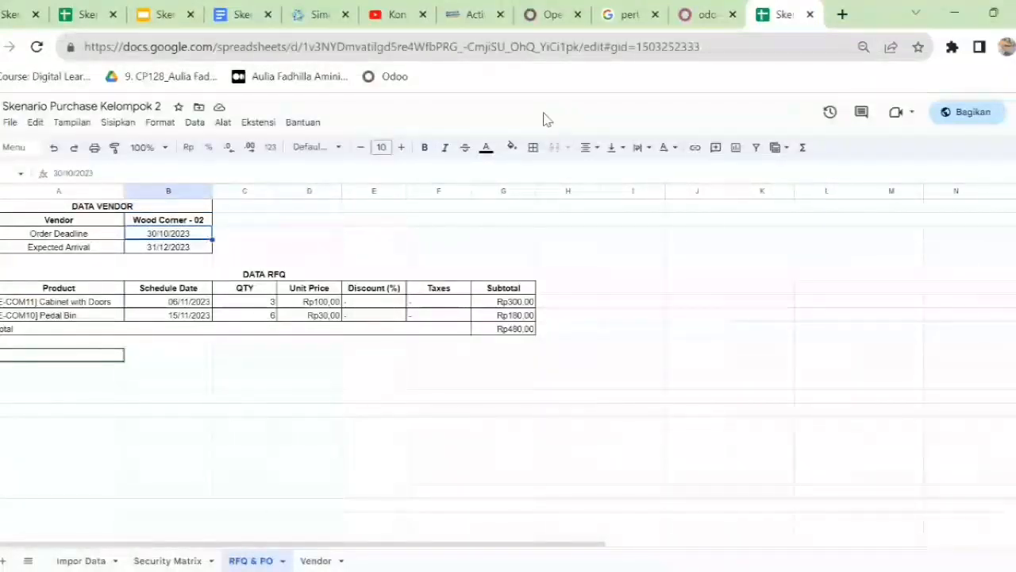
pyautogui.click(684, 13)
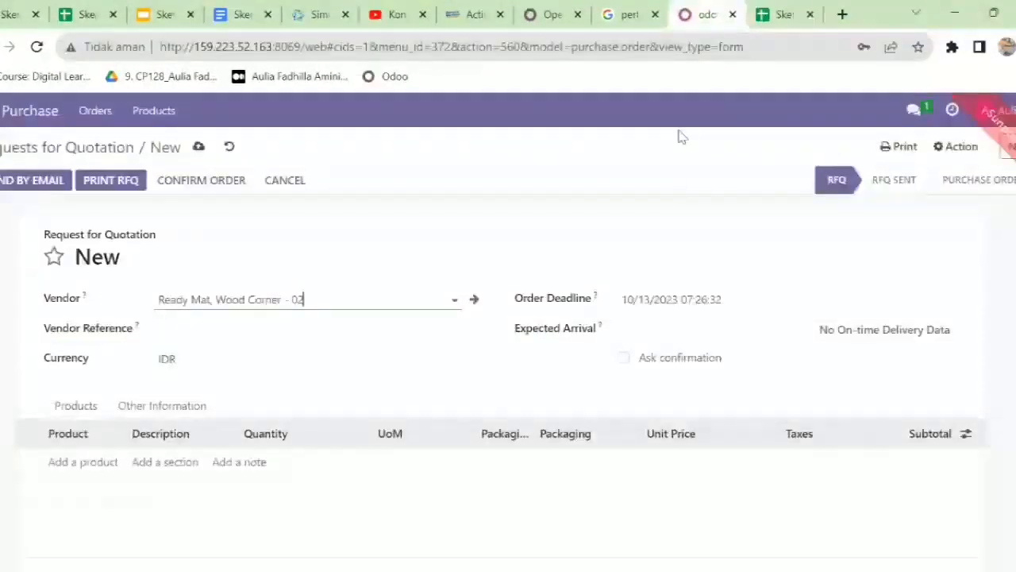
pyautogui.click(681, 300)
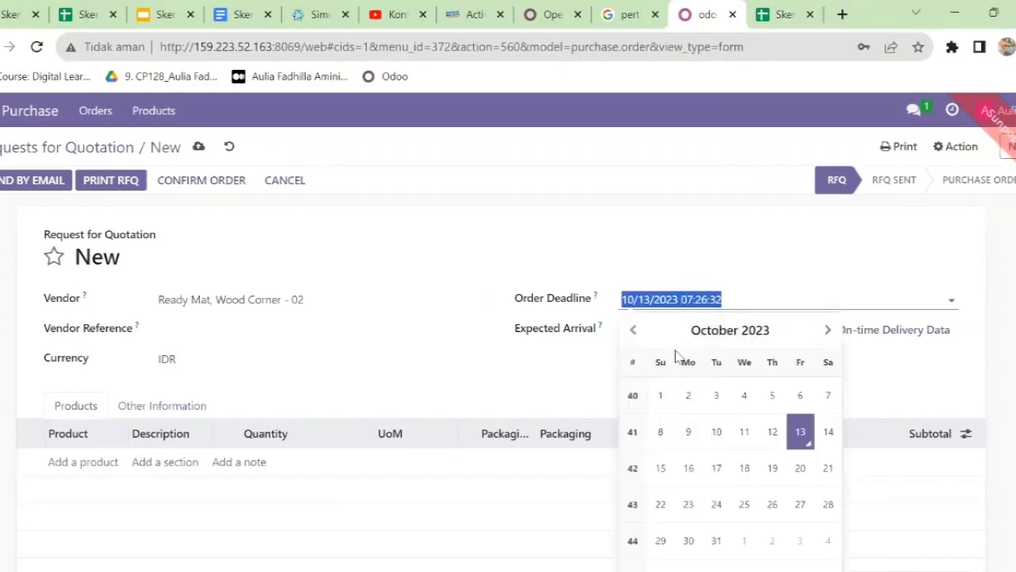
pyautogui.click(716, 439)
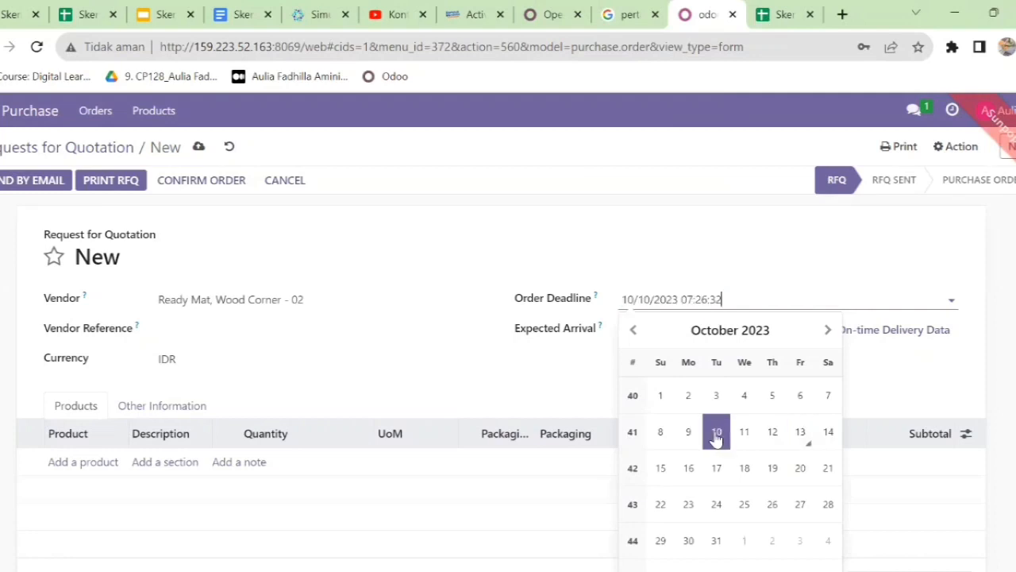
pyautogui.click(784, 9)
pyautogui.click(714, 9)
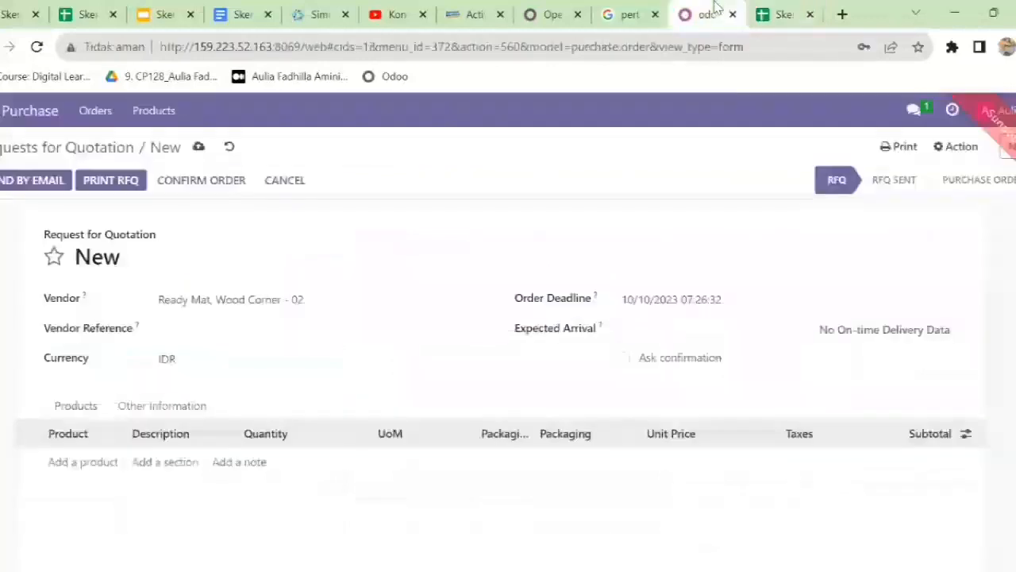
pyautogui.click(705, 298)
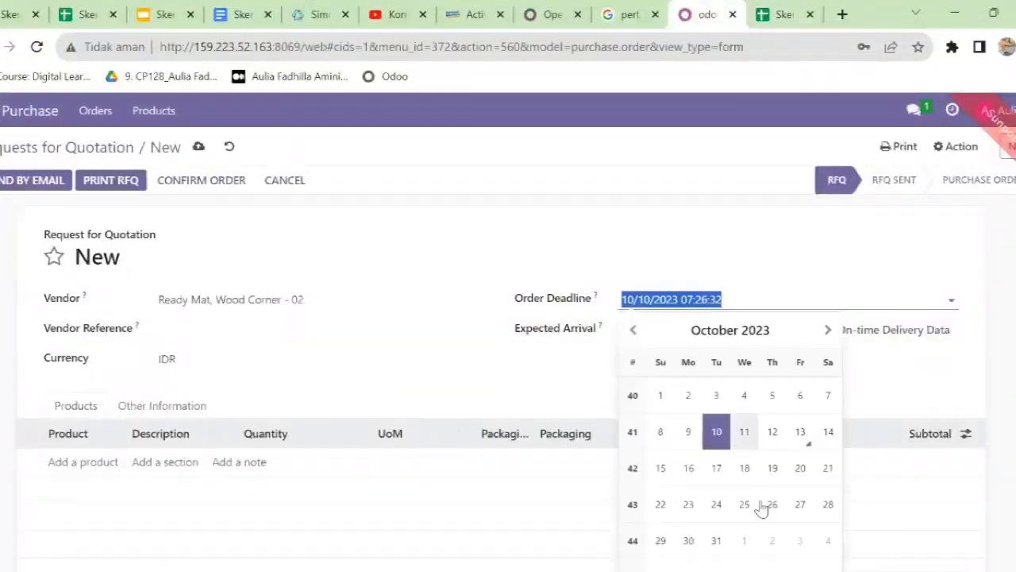
pyautogui.click(687, 542)
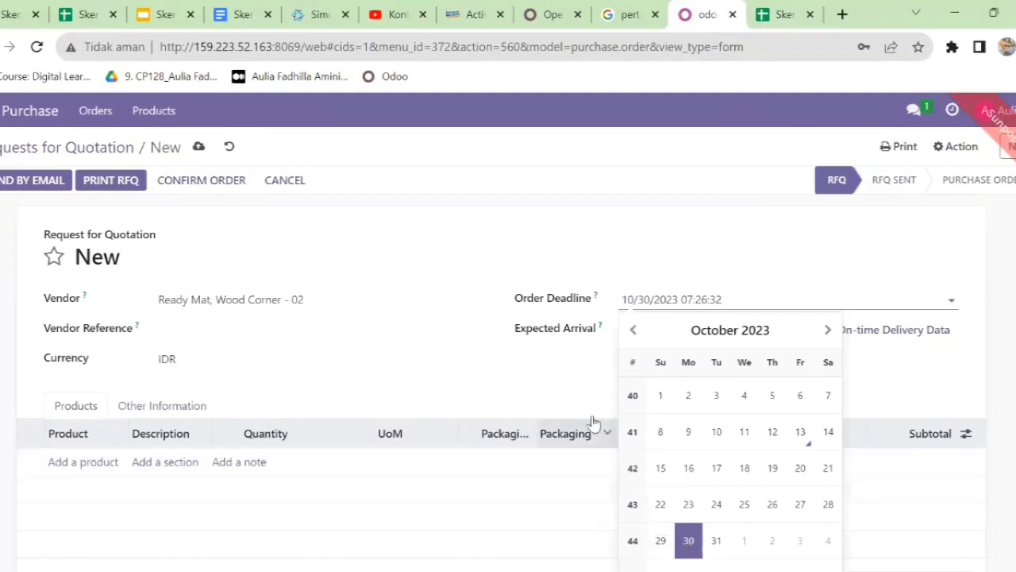
pyautogui.click(600, 370)
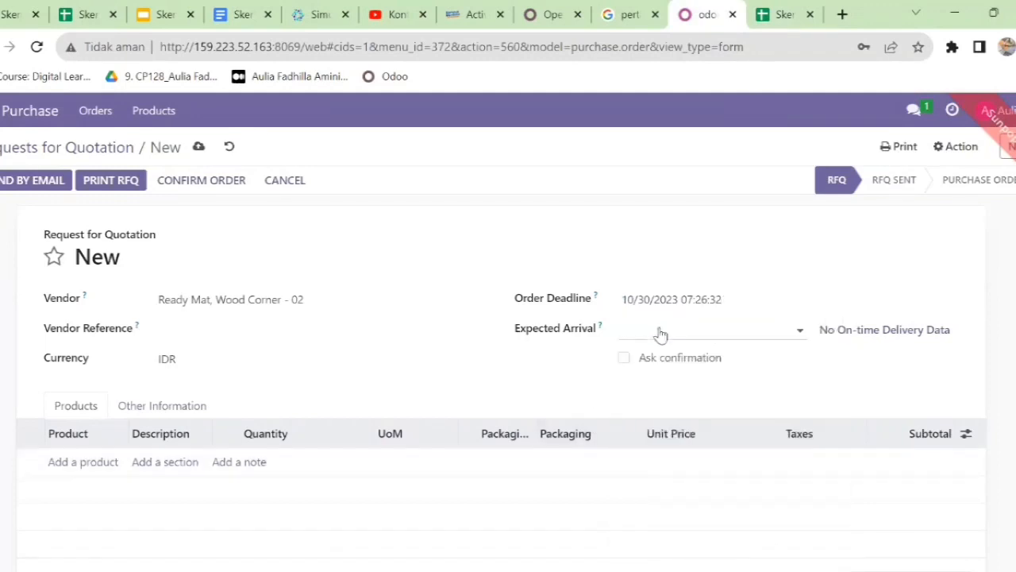
# Set the quotation's expected arrival date to 10/31/2023.
pyautogui.click(784, 12)
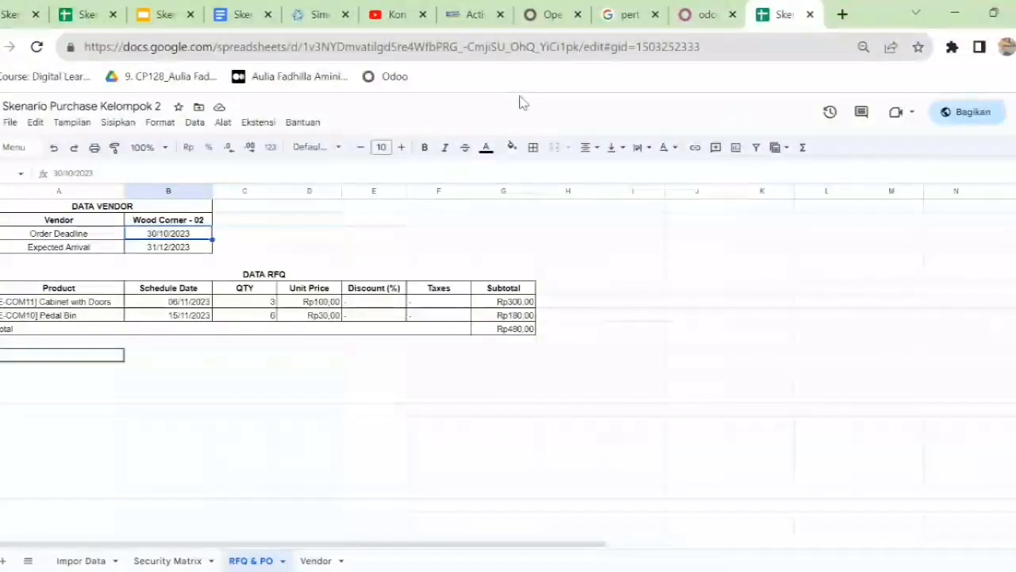
pyautogui.click(689, 14)
pyautogui.click(697, 337)
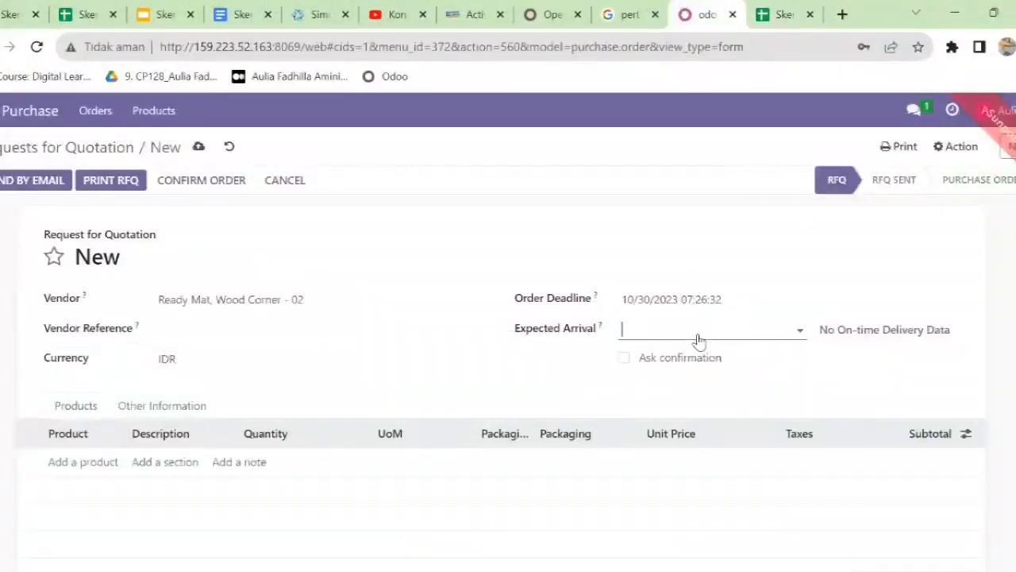
pyautogui.click(826, 362)
pyautogui.click(827, 361)
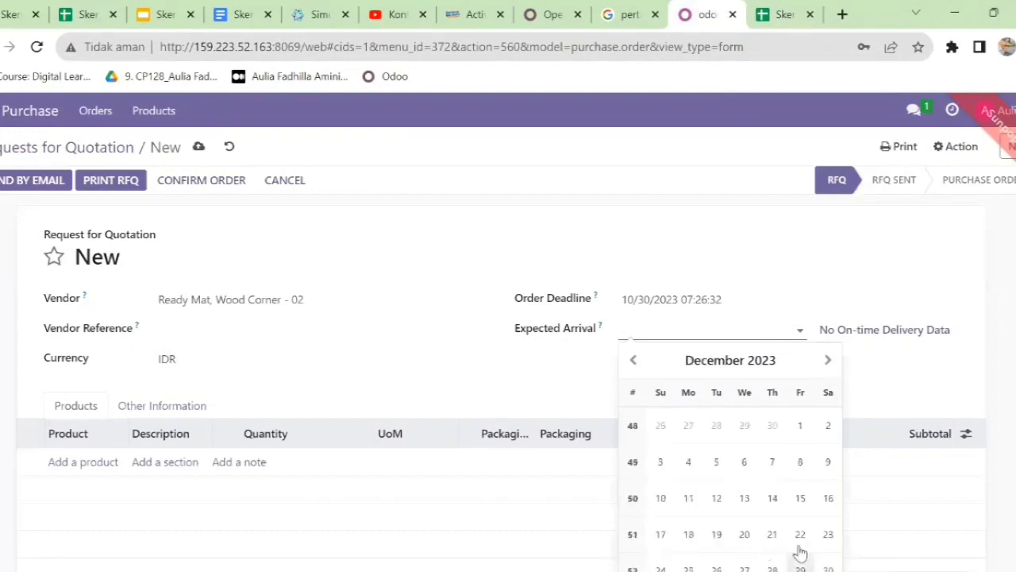
pyautogui.doubleClick(905, 381)
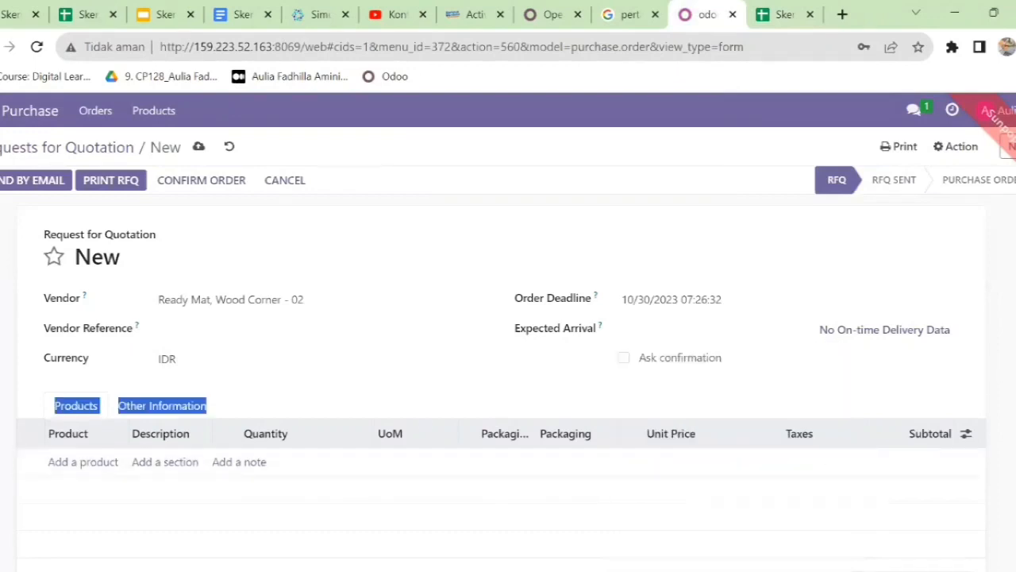
pyautogui.scroll(-2, 905, 381)
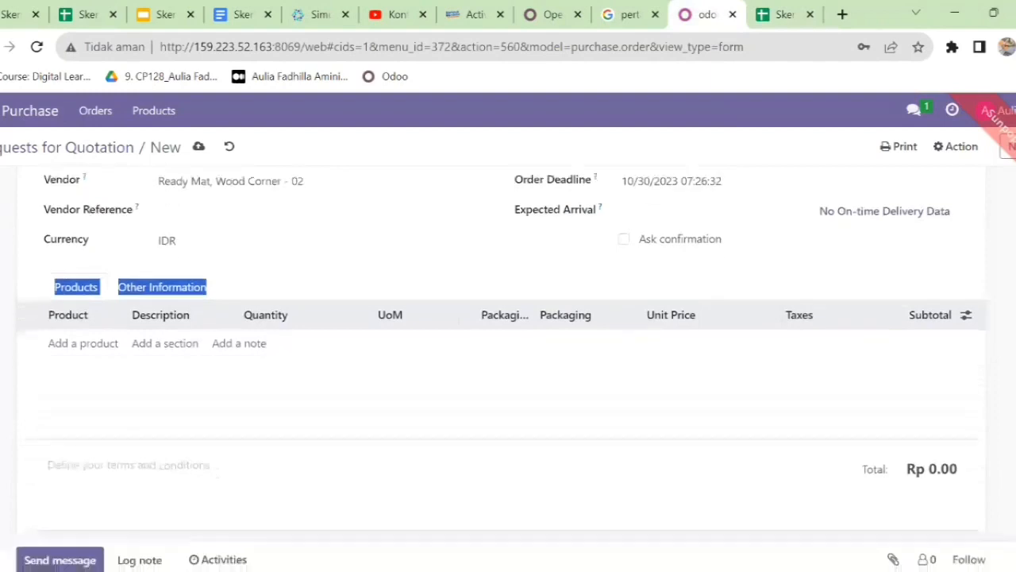
pyautogui.click(690, 221)
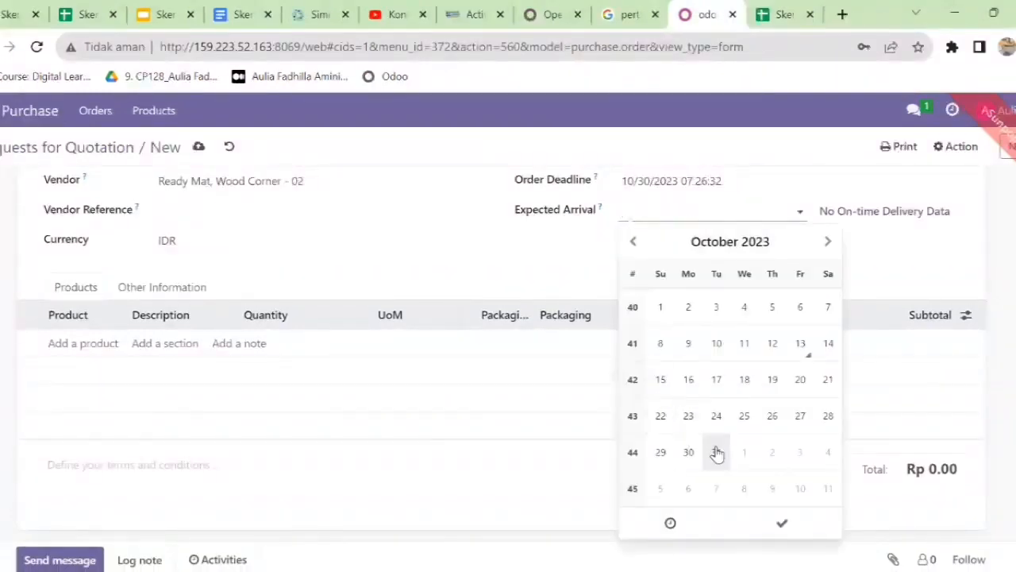
pyautogui.click(717, 453)
pyautogui.click(782, 523)
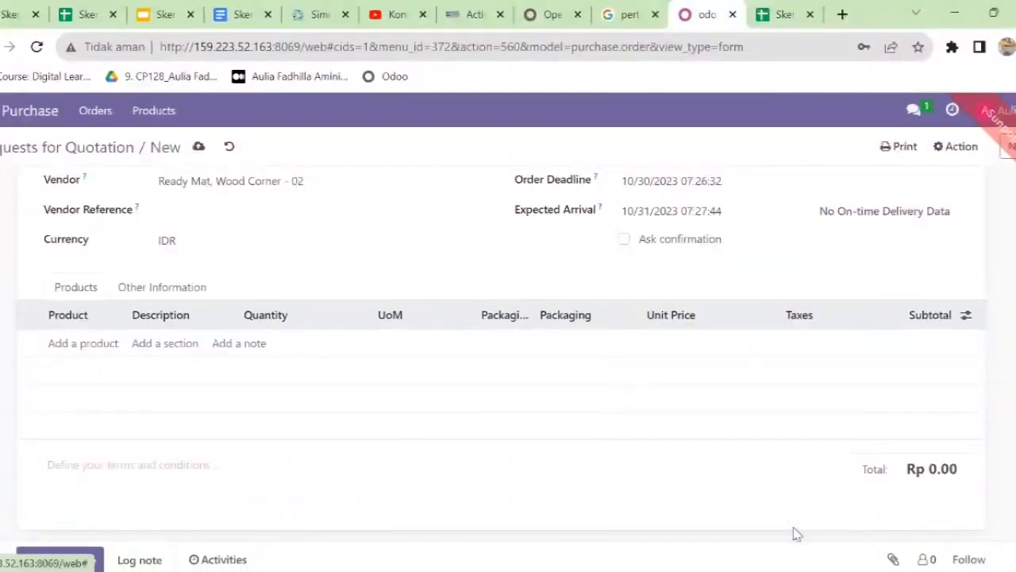
# Change the quotation's expected arrival date to 12/31/2023.
pyautogui.click(657, 224)
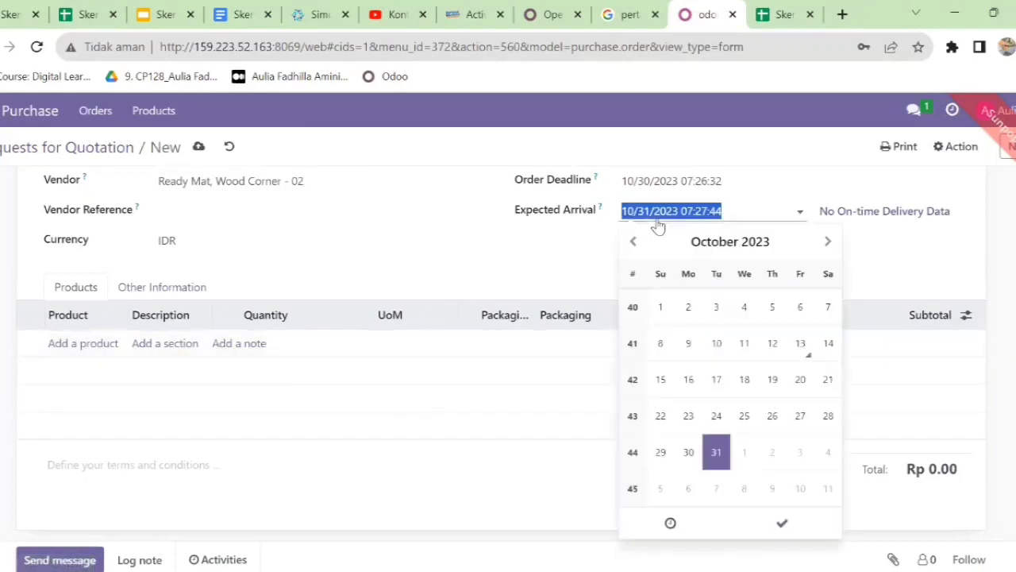
pyautogui.click(827, 241)
pyautogui.click(827, 242)
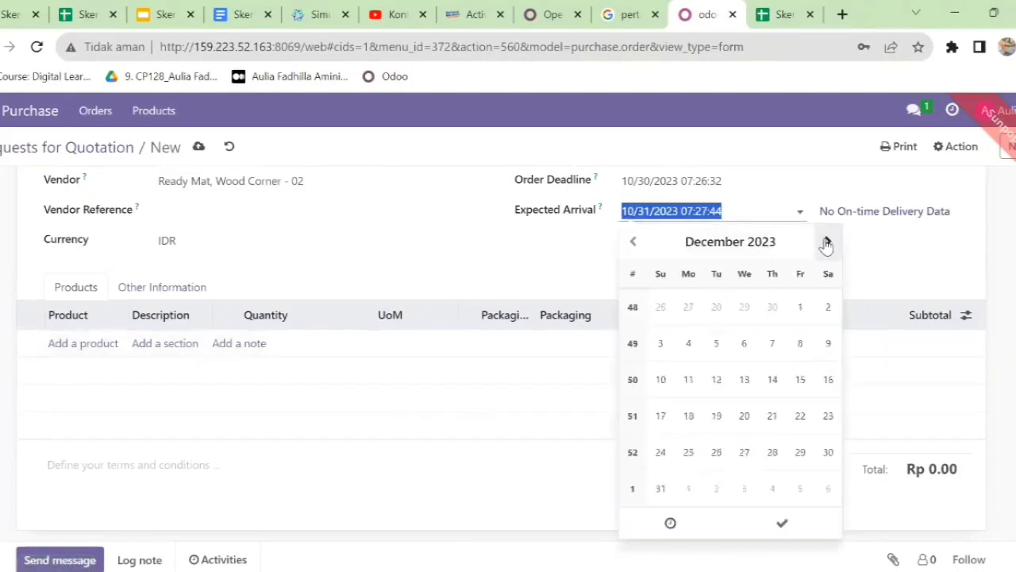
pyautogui.click(660, 488)
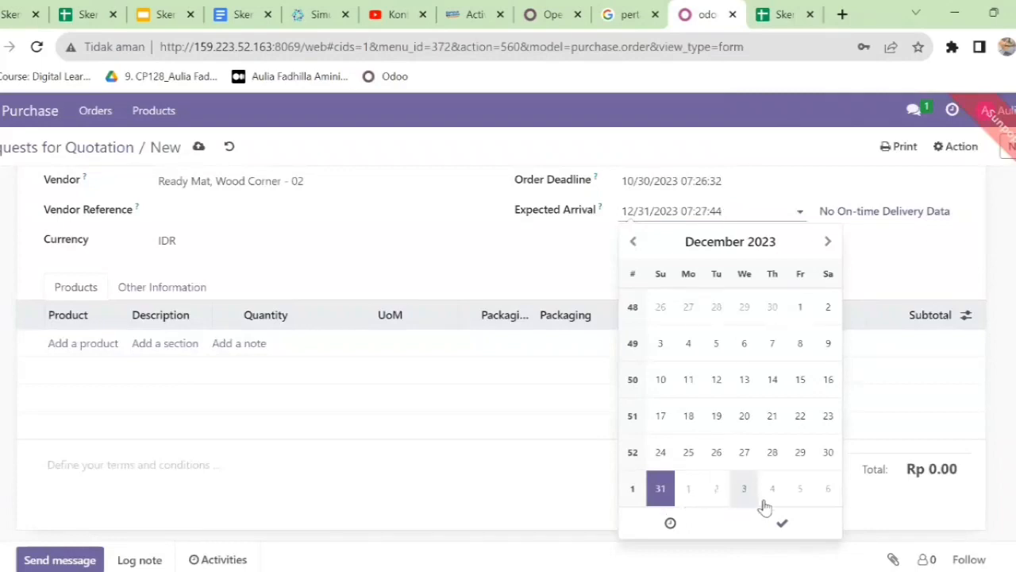
pyautogui.click(785, 526)
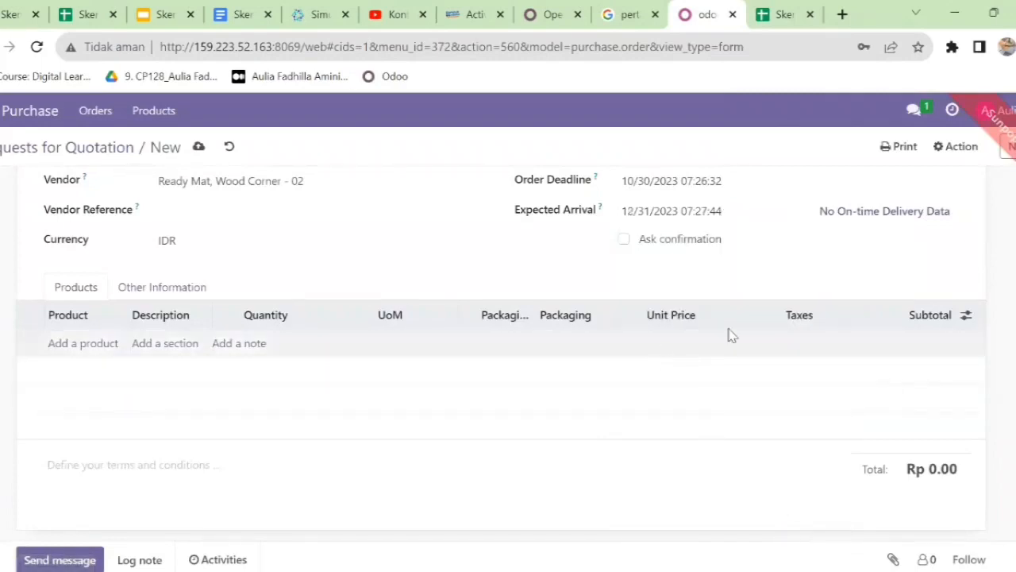
# Add the product [E-COM11] Cabinet with Doors to the quotation, copying its name from the RFQ & PO sheet.
pyautogui.scroll(2, 963, 352)
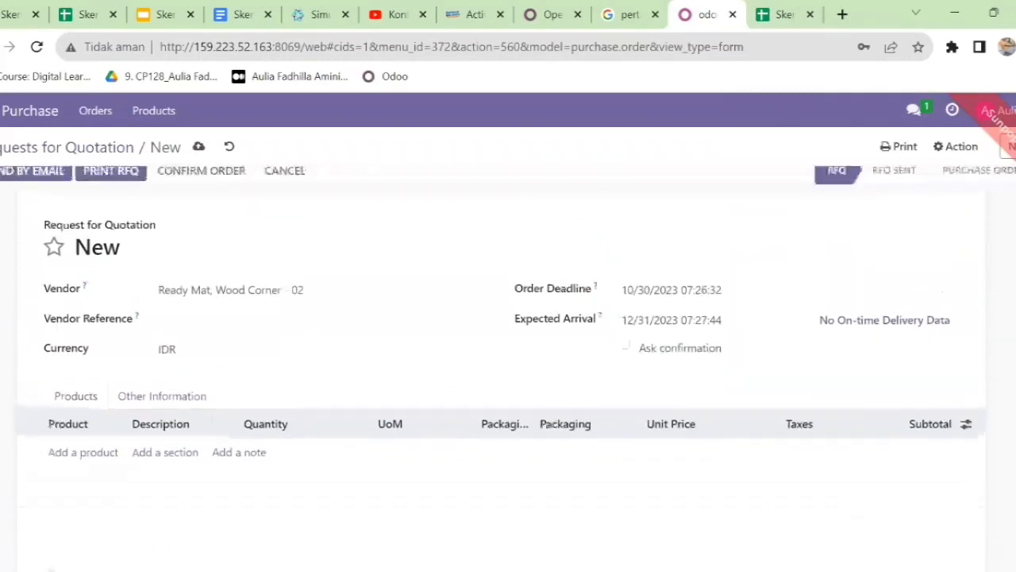
pyautogui.scroll(-1, 542, 423)
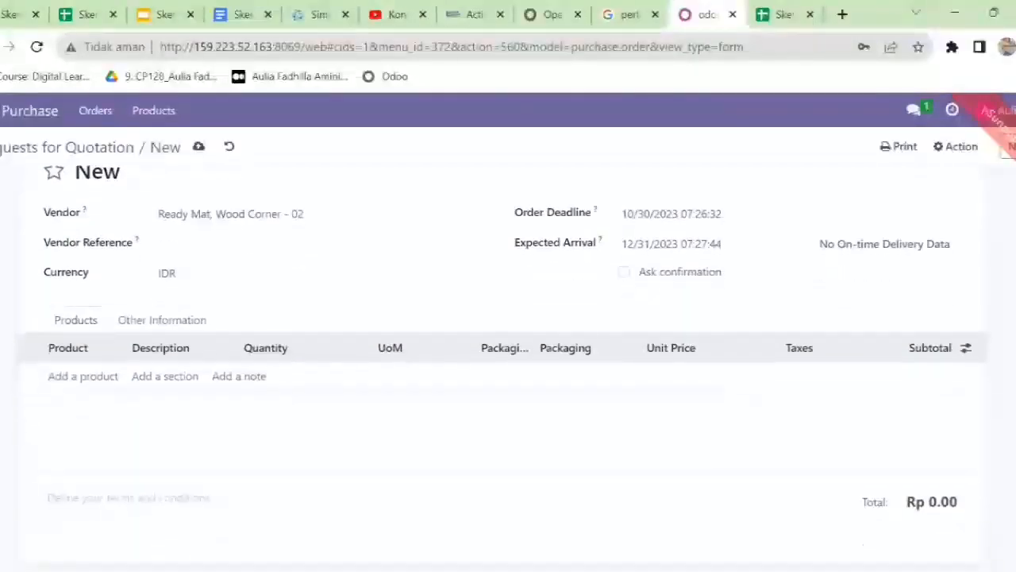
pyautogui.click(772, 11)
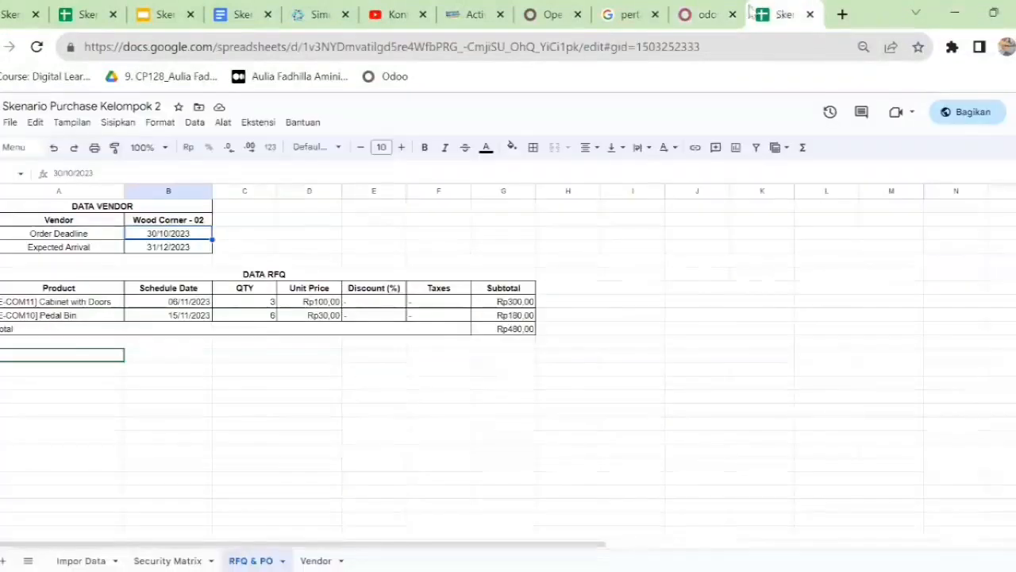
pyautogui.click(100, 302)
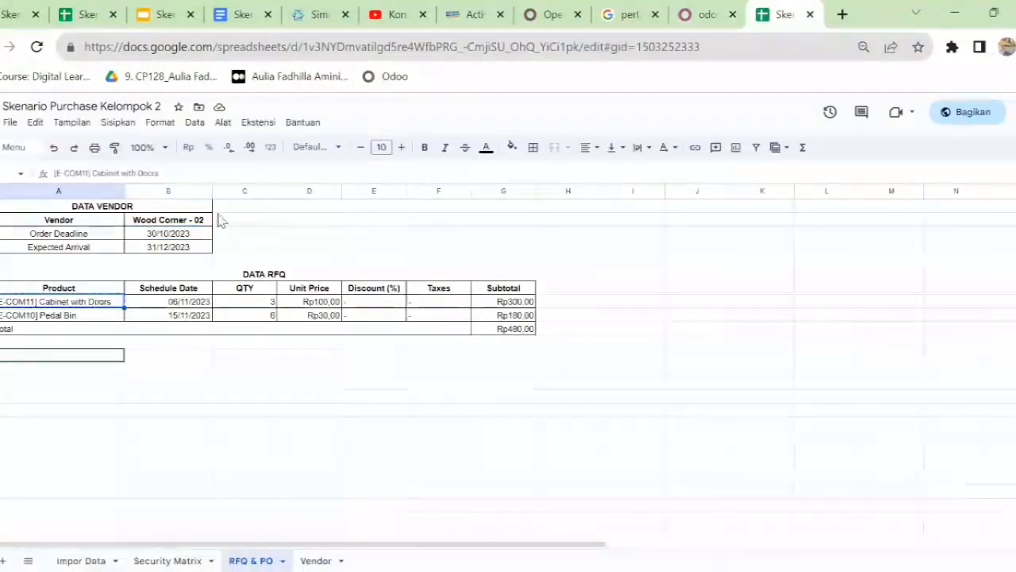
pyautogui.hotkey('ctrl', 'shift', 'Tab')
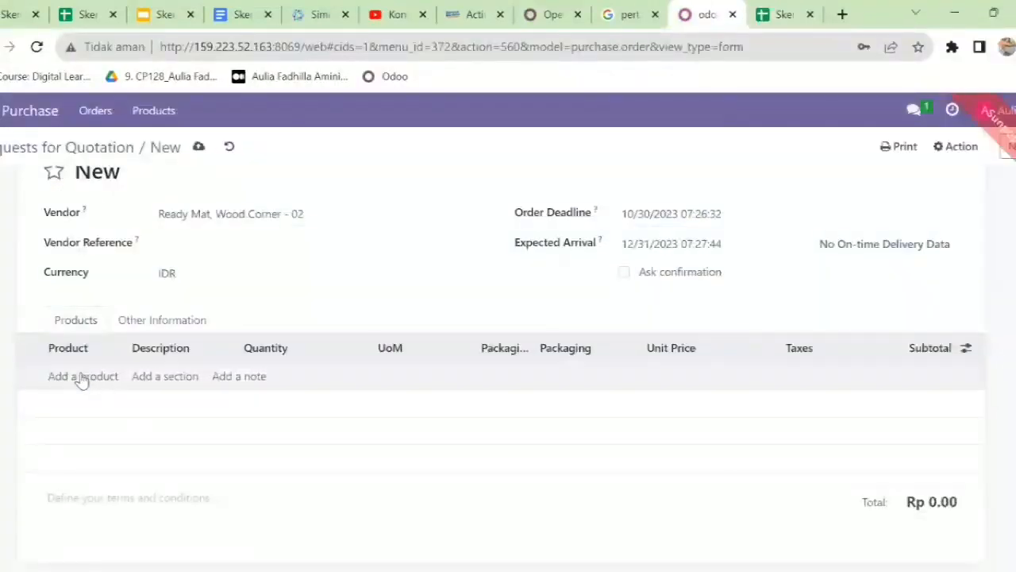
pyautogui.click(82, 376)
pyautogui.hotkey('ctrl', 'v')
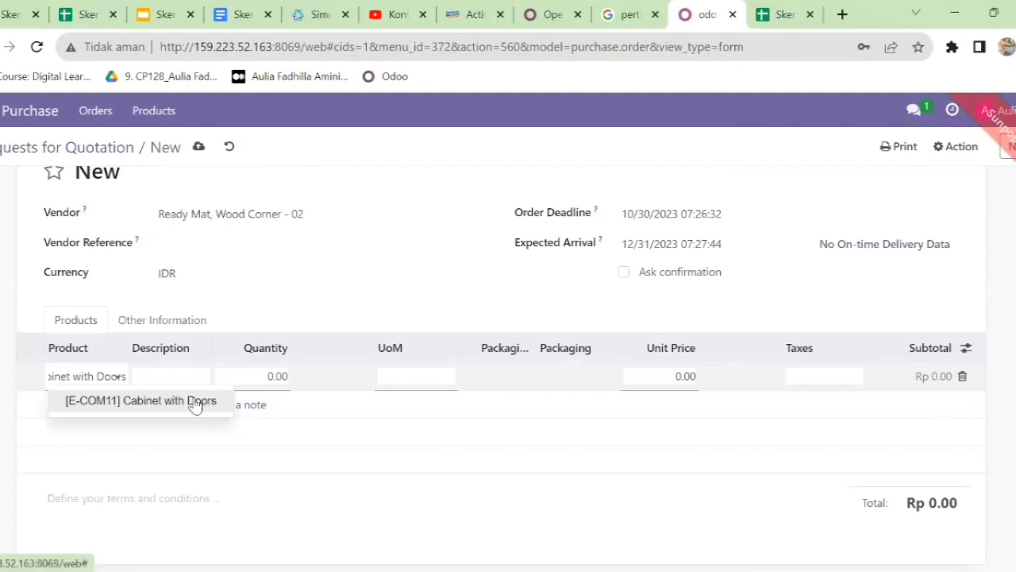
pyautogui.click(198, 403)
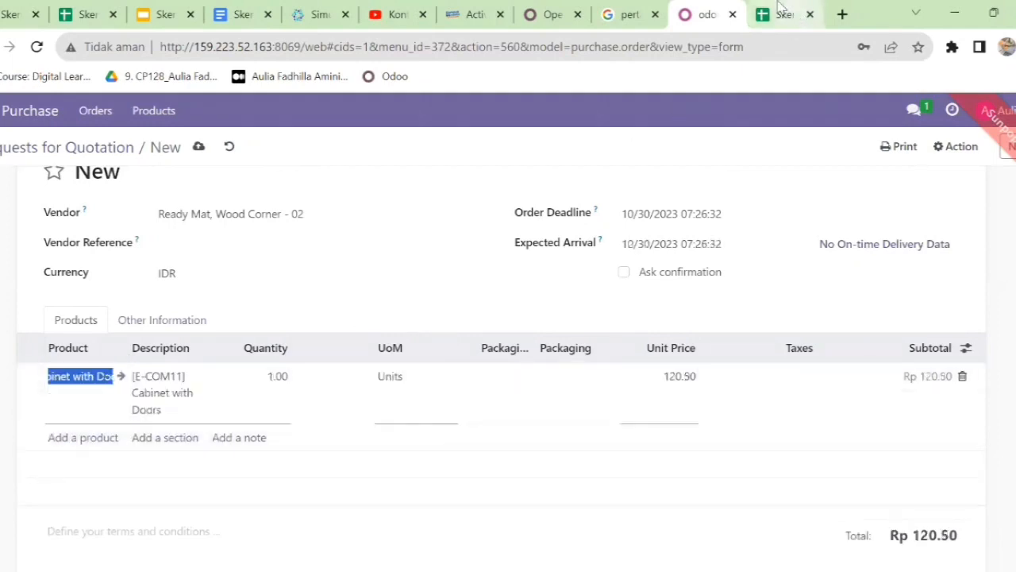
# Set the Cabinet with Doors line's quantity to 3, following the RFQ & PO sheet.
pyautogui.click(780, 11)
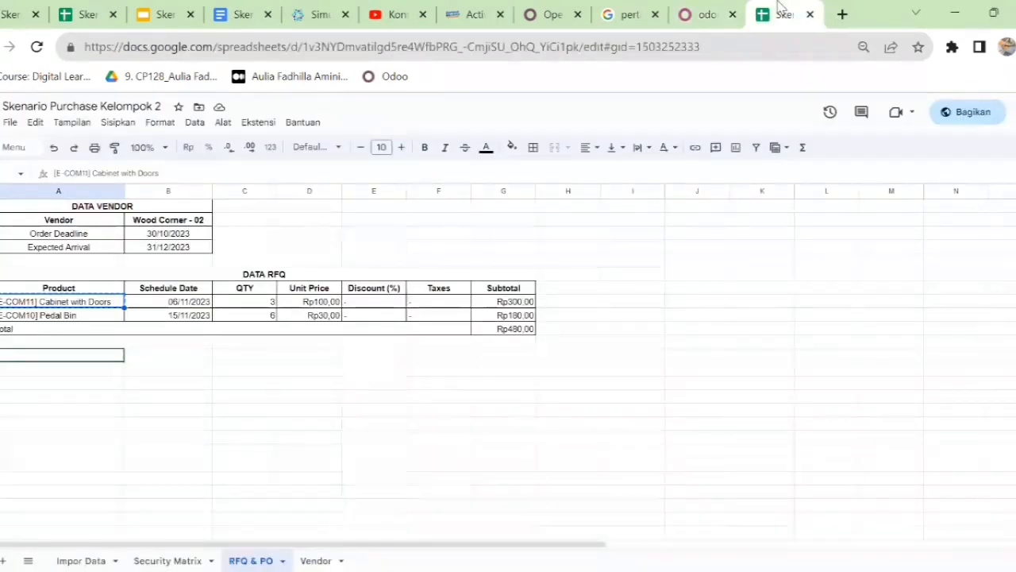
pyautogui.click(698, 15)
pyautogui.click(270, 371)
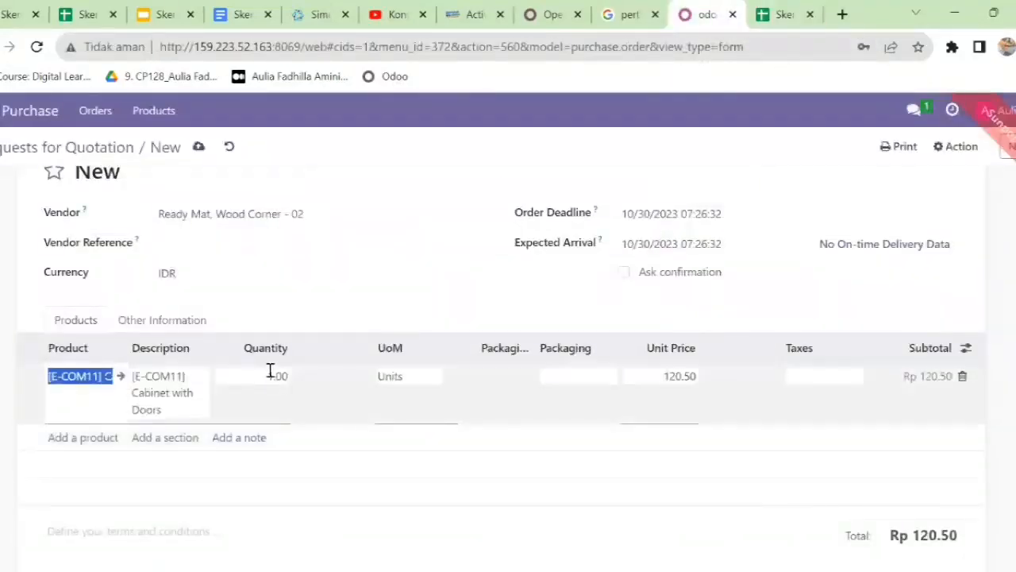
pyautogui.write('3')
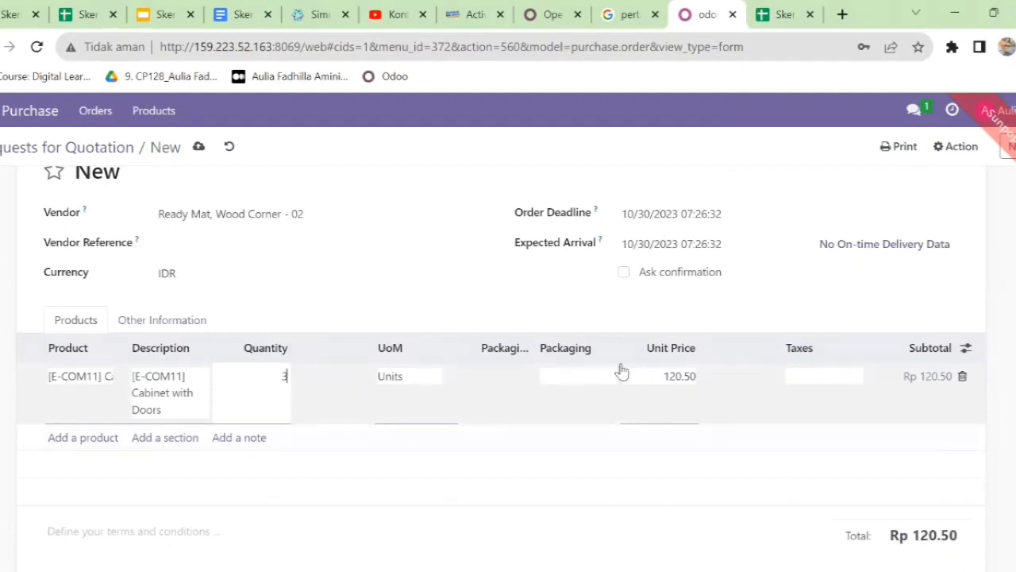
# Set the Cabinet with Doors line's unit price to 10,000.00.
pyautogui.click(666, 369)
pyautogui.press('BackSpace')
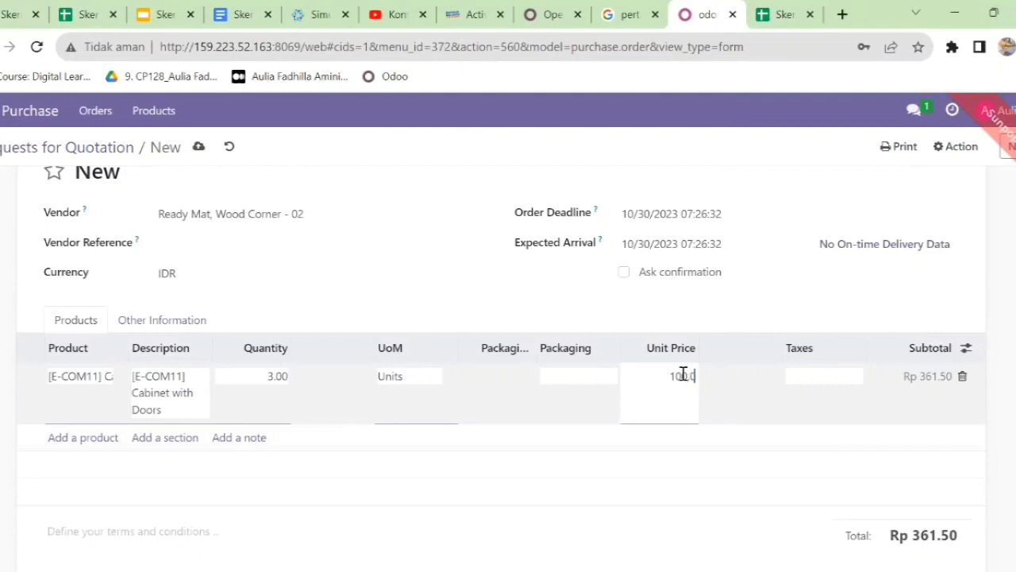
pyautogui.write('100.00')
pyautogui.click(812, 395)
pyautogui.click(886, 363)
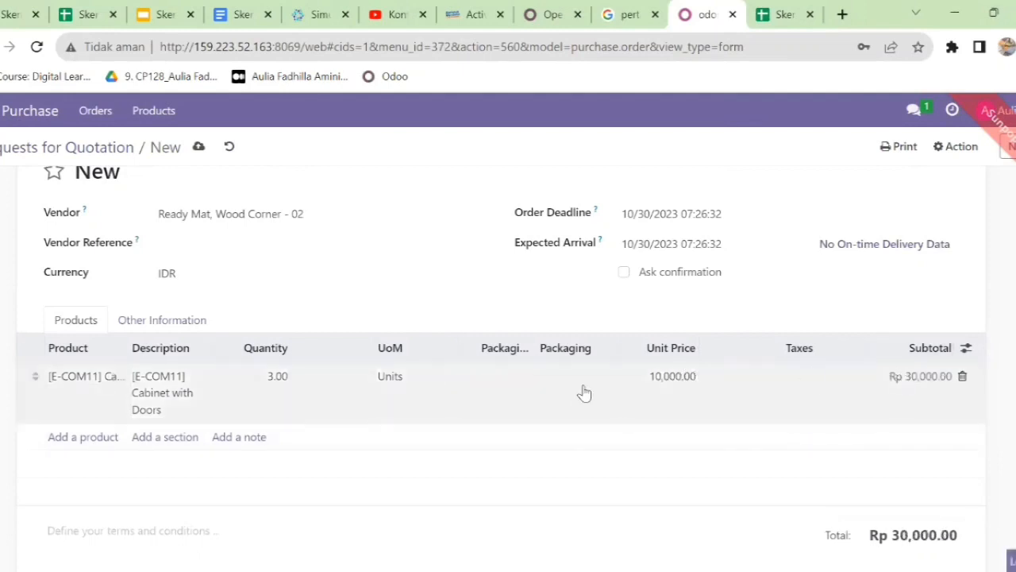
# Change the Cabinet with Doors line's unit price to 100,000.00 and start a new product line.
pyautogui.click(659, 377)
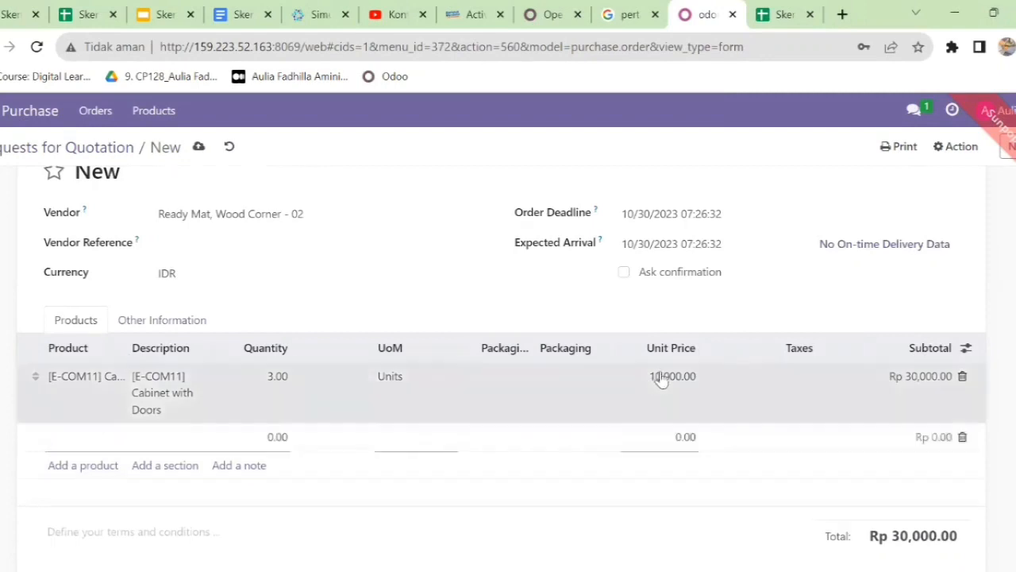
pyautogui.press('BackSpace')
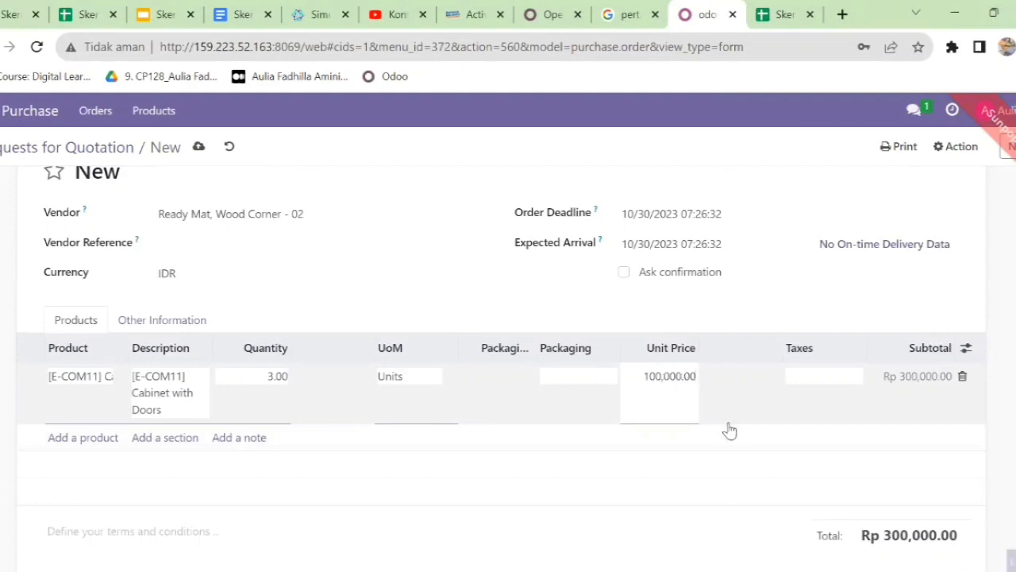
pyautogui.press('Return')
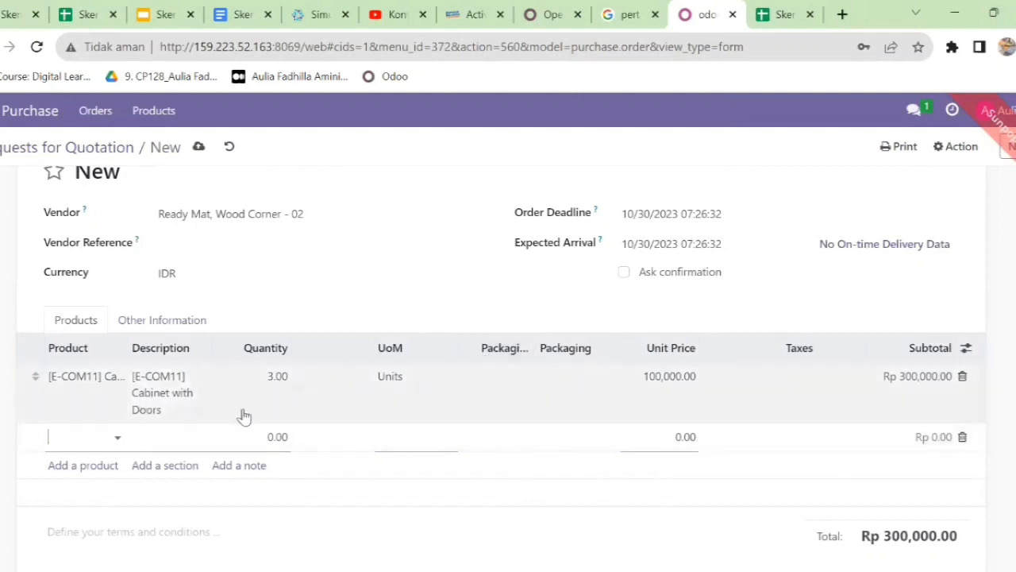
# Add the product [E-COM10] Pedal Bin as the second quotation line, copying its name from the RFQ & PO sheet.
pyautogui.click(114, 437)
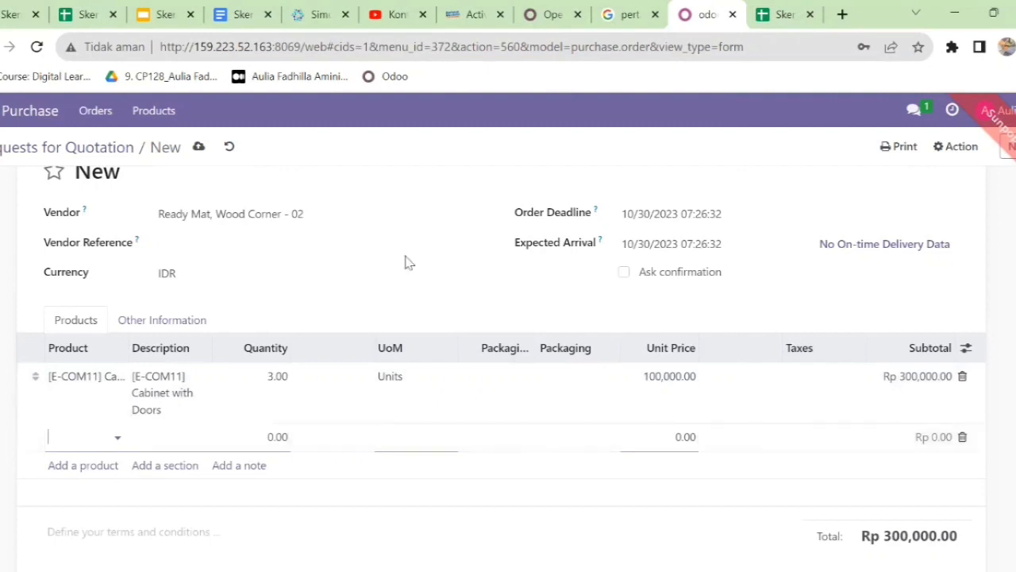
pyautogui.click(786, 14)
pyautogui.click(95, 318)
pyautogui.hotkey('ctrl', 'c')
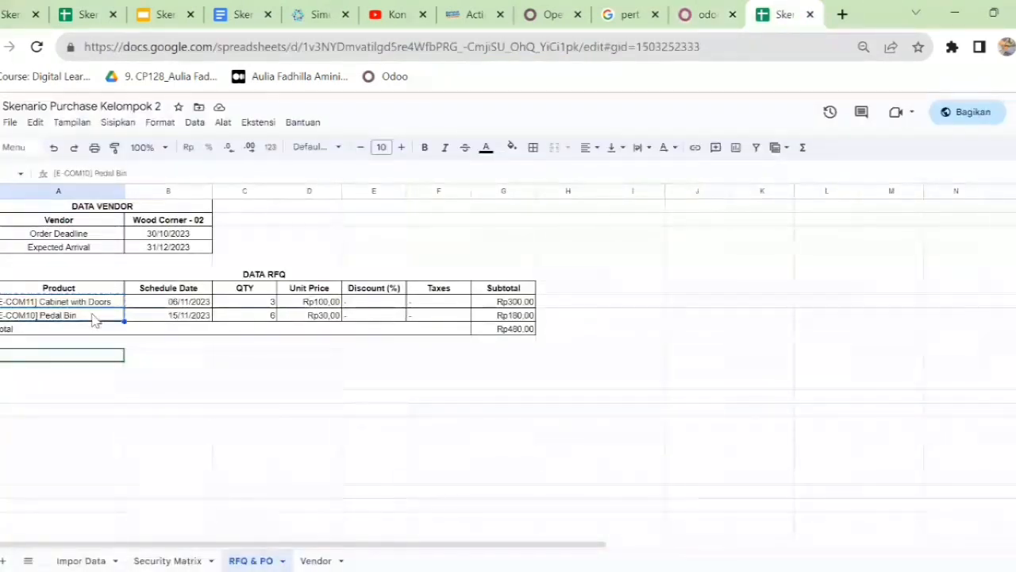
pyautogui.click(695, 14)
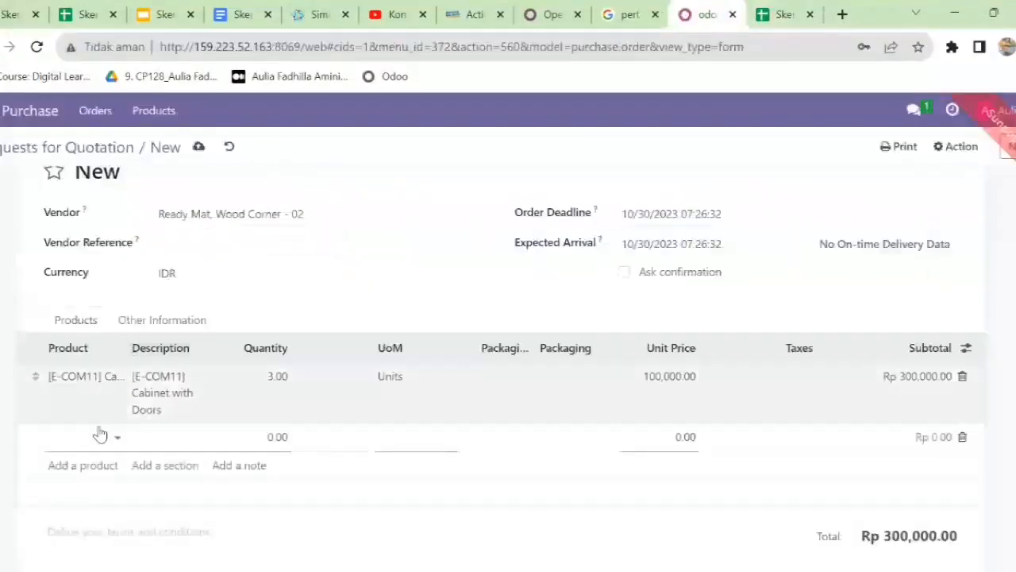
pyautogui.hotkey('ctrl', 'v')
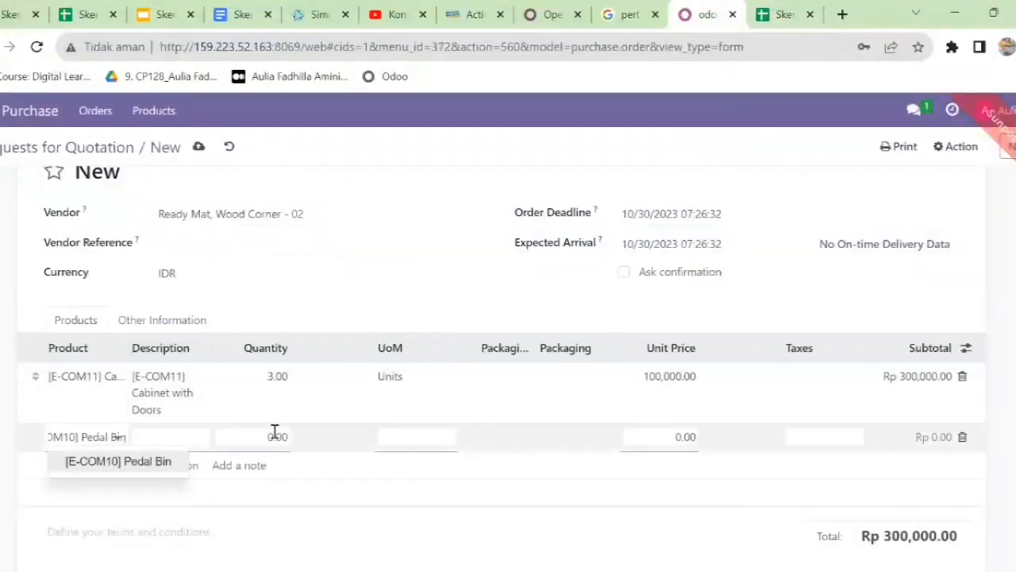
pyautogui.click(127, 464)
# Set the Pedal Bin line's quantity to 6, as given in the sheet, and its unit price to 30,000.00.
pyautogui.click(772, 10)
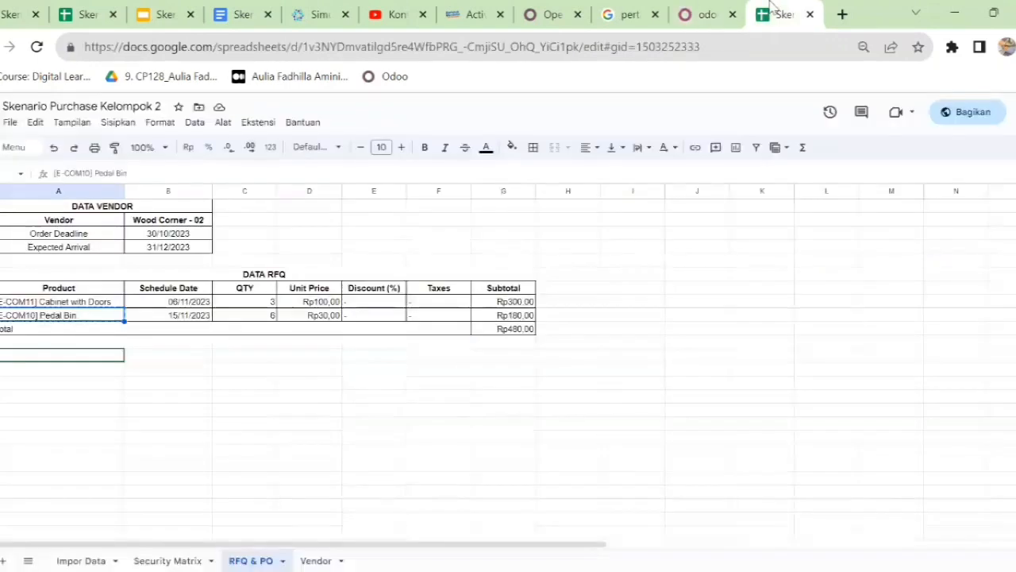
pyautogui.click(707, 14)
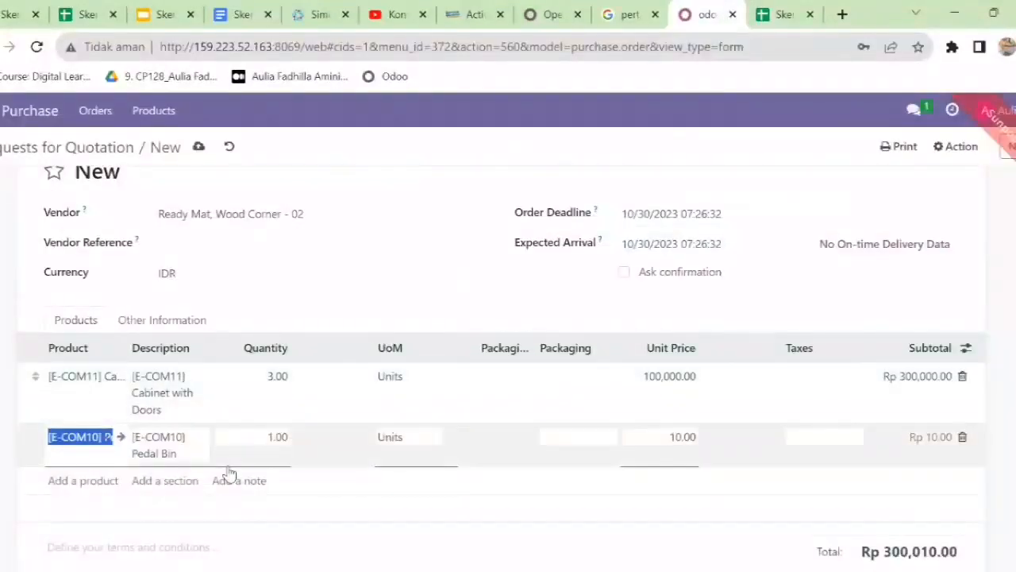
pyautogui.click(270, 436)
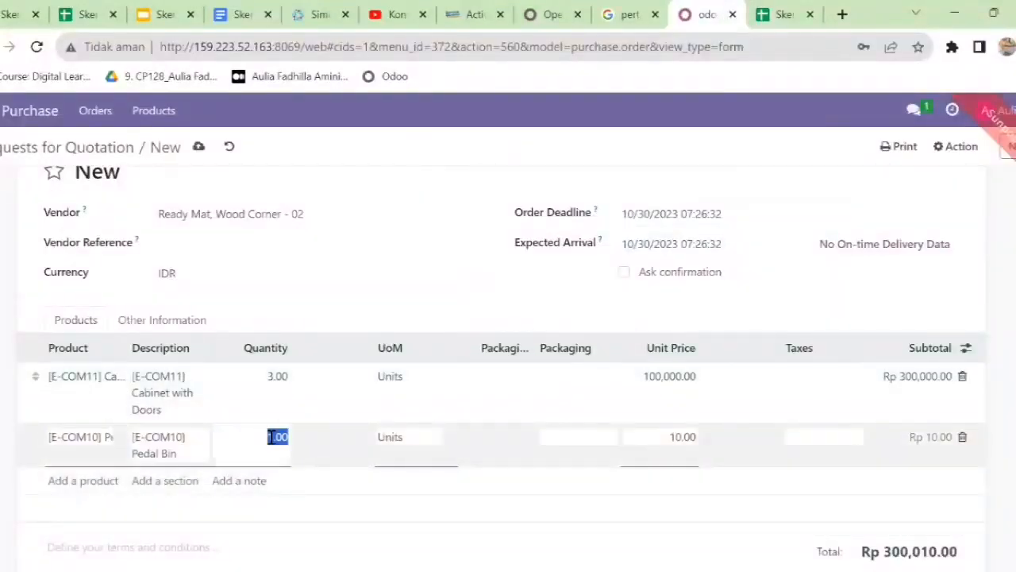
pyautogui.write('6')
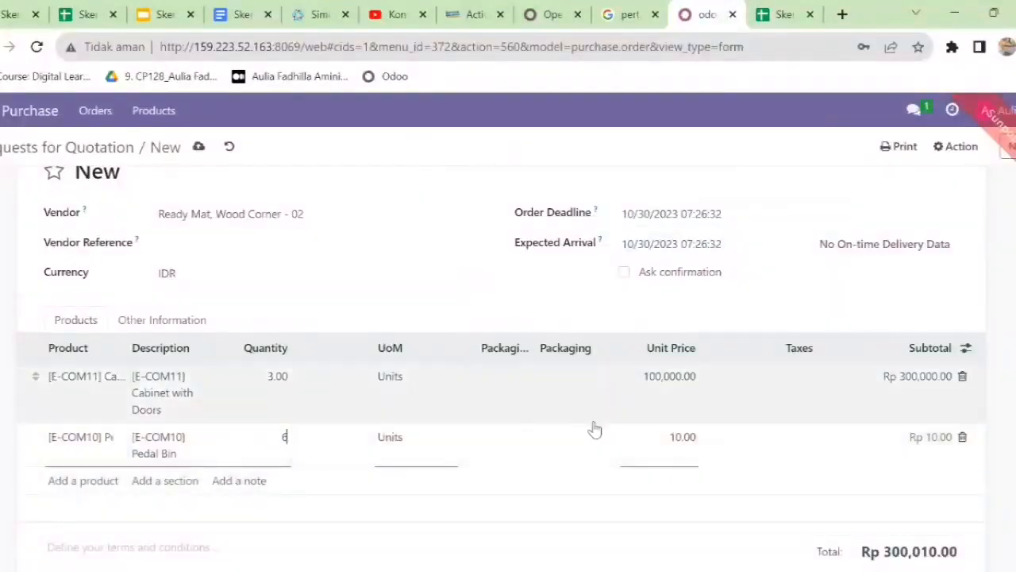
pyautogui.click(665, 438)
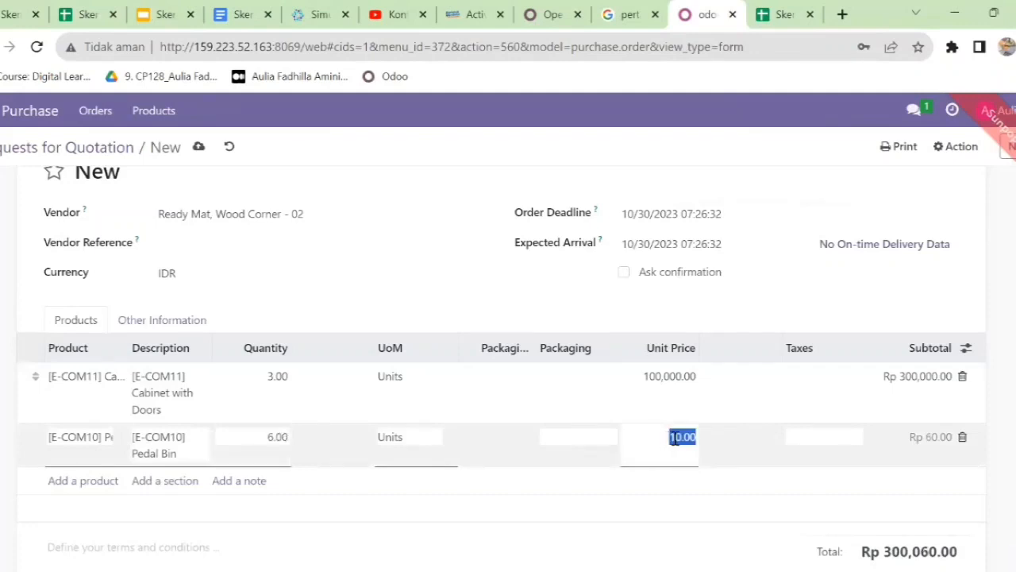
pyautogui.write('30,00')
pyautogui.press('Return')
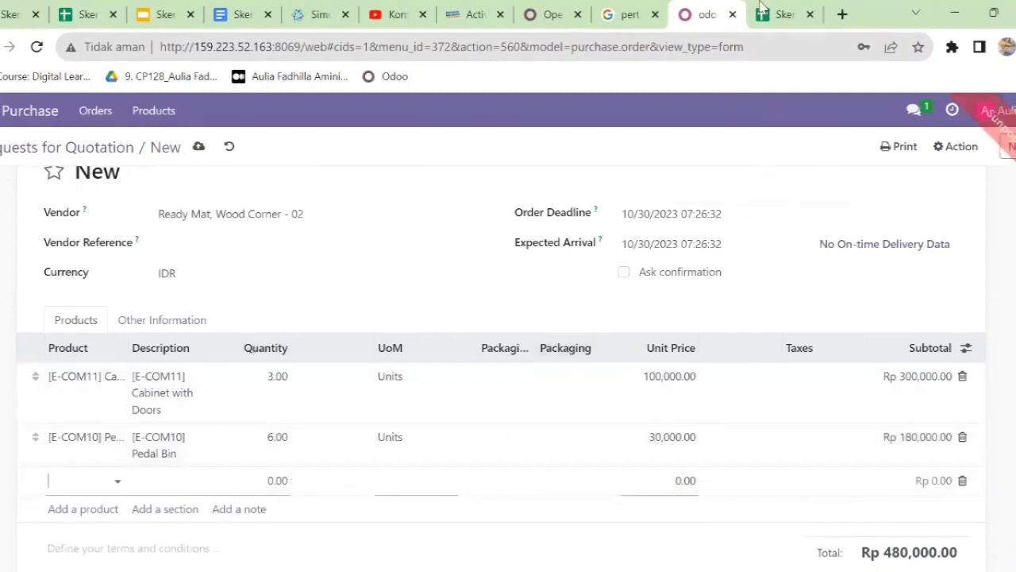
# Compare the quotation's dates, product lines and total with the data in the RFQ & PO sheet.
pyautogui.click(780, 16)
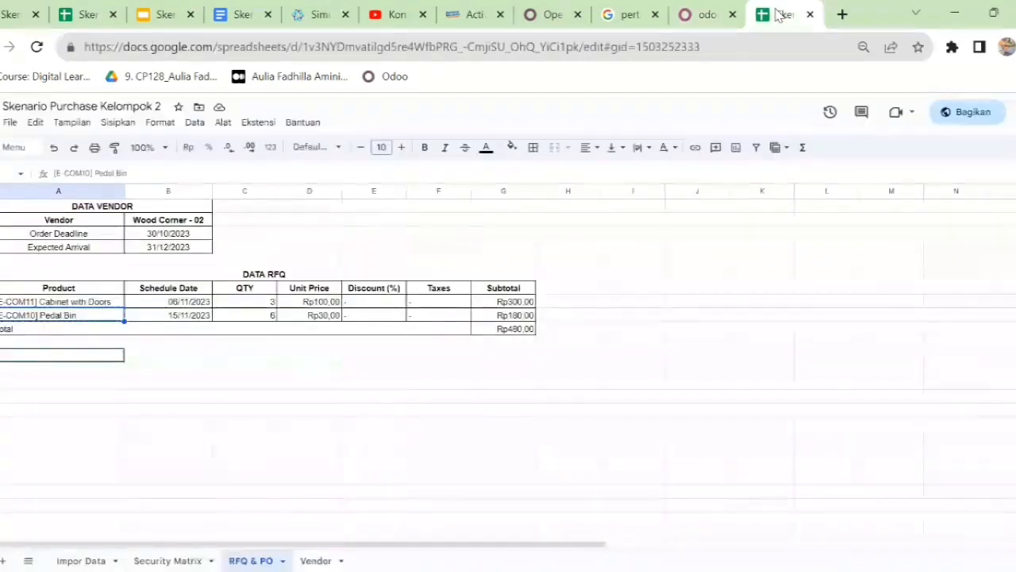
pyautogui.click(705, 14)
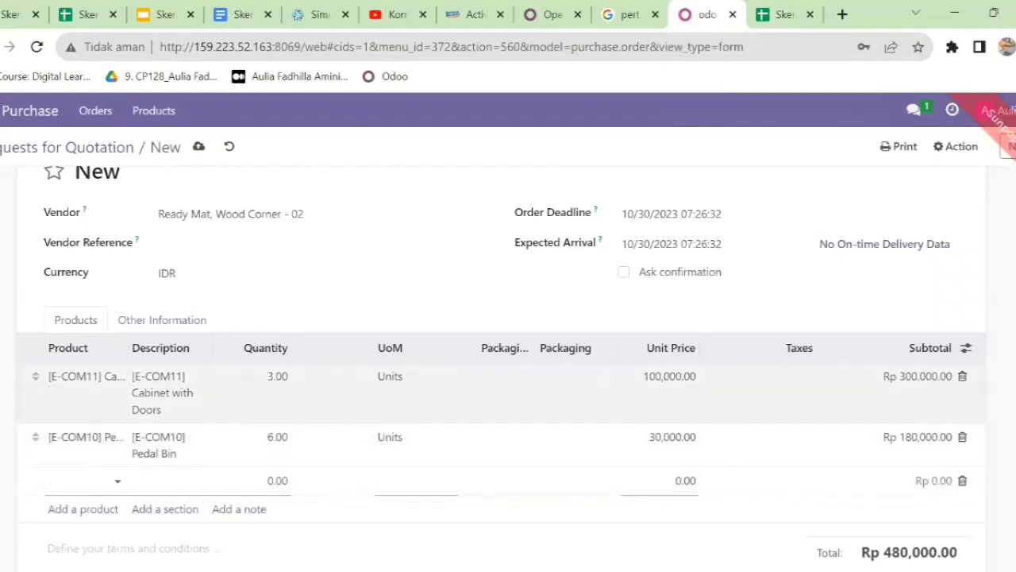
pyautogui.scroll(-2, 508, 365)
pyautogui.scroll(-1, 508, 365)
pyautogui.scroll(1, 508, 365)
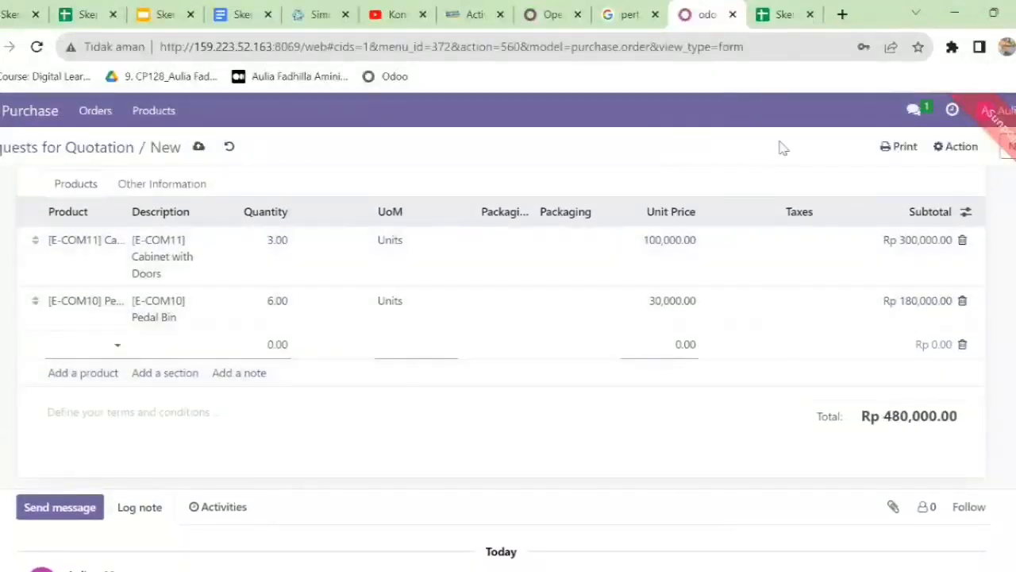
pyautogui.click(774, 10)
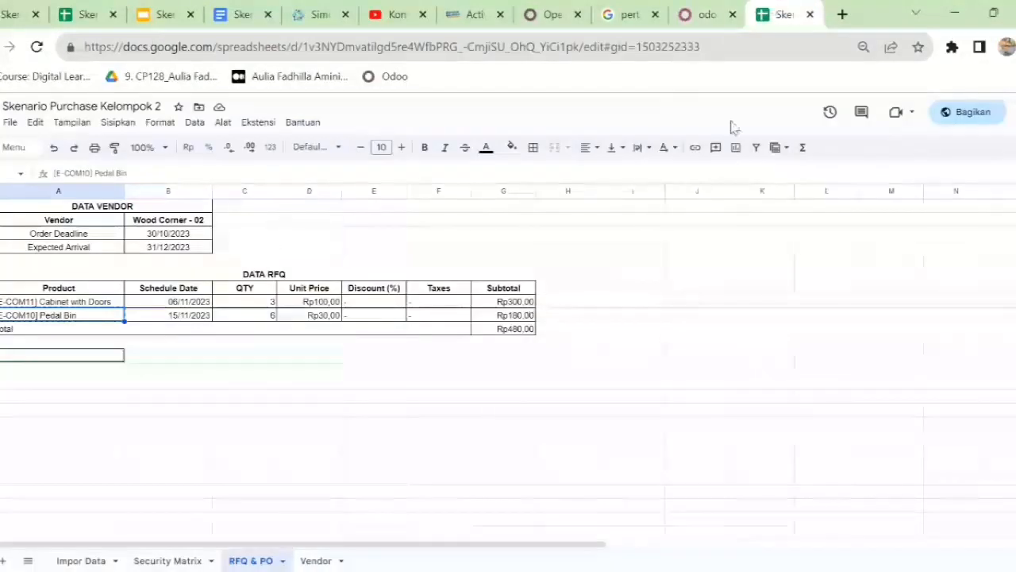
pyautogui.click(709, 11)
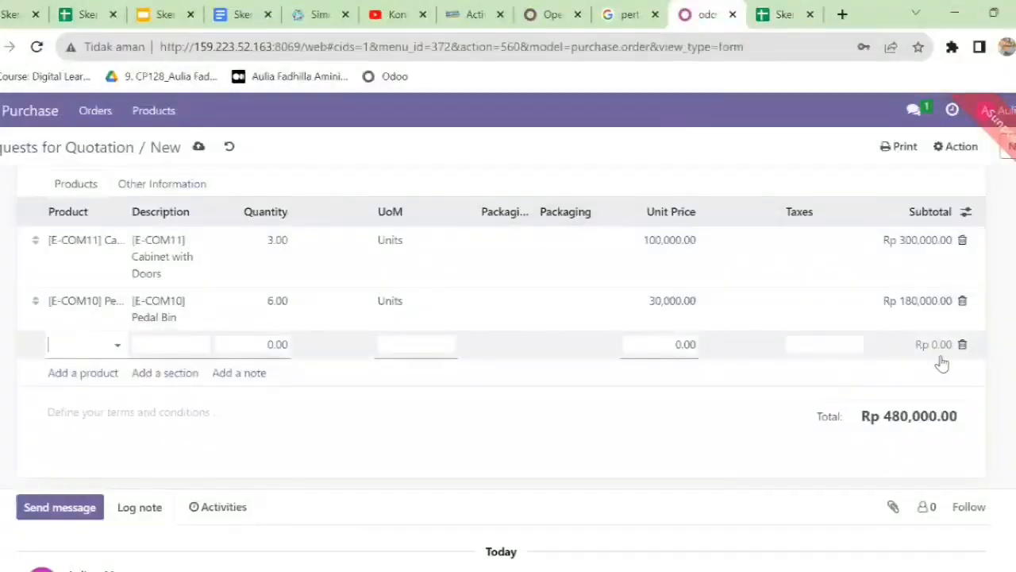
pyautogui.scroll(3, 508, 369)
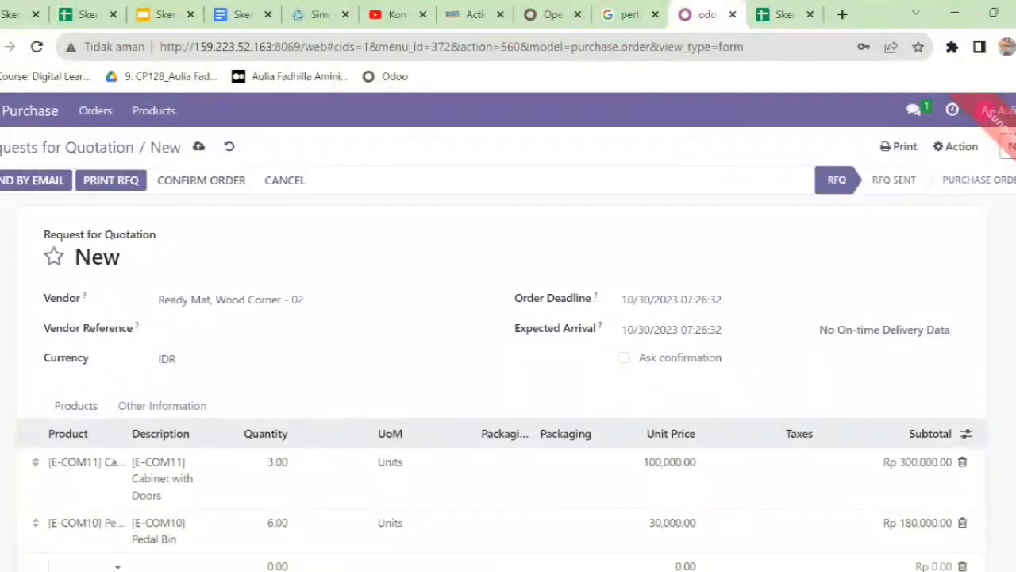
pyautogui.scroll(-2, 508, 369)
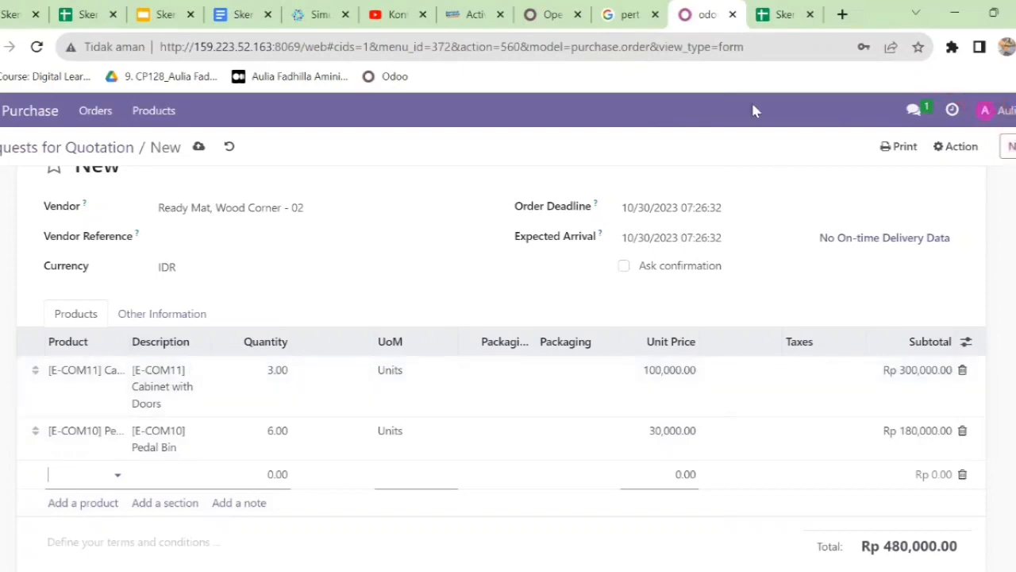
pyautogui.click(780, 14)
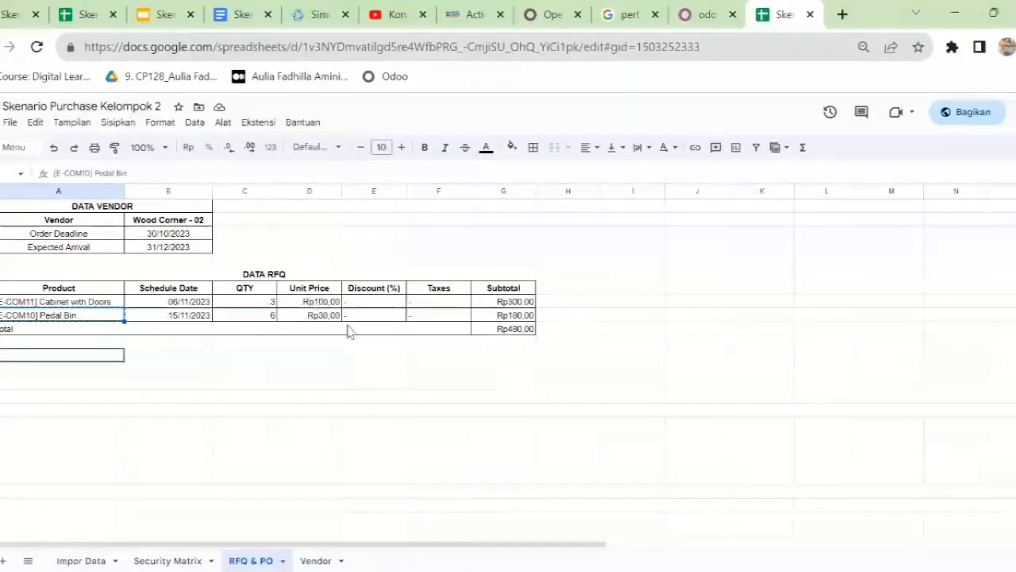
pyautogui.click(702, 18)
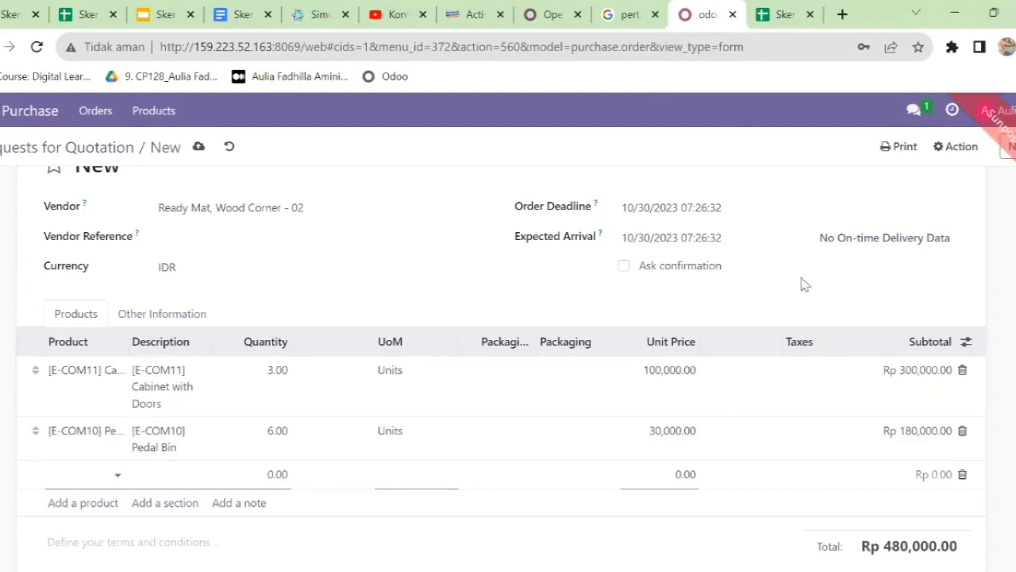
pyautogui.scroll(2, 508, 357)
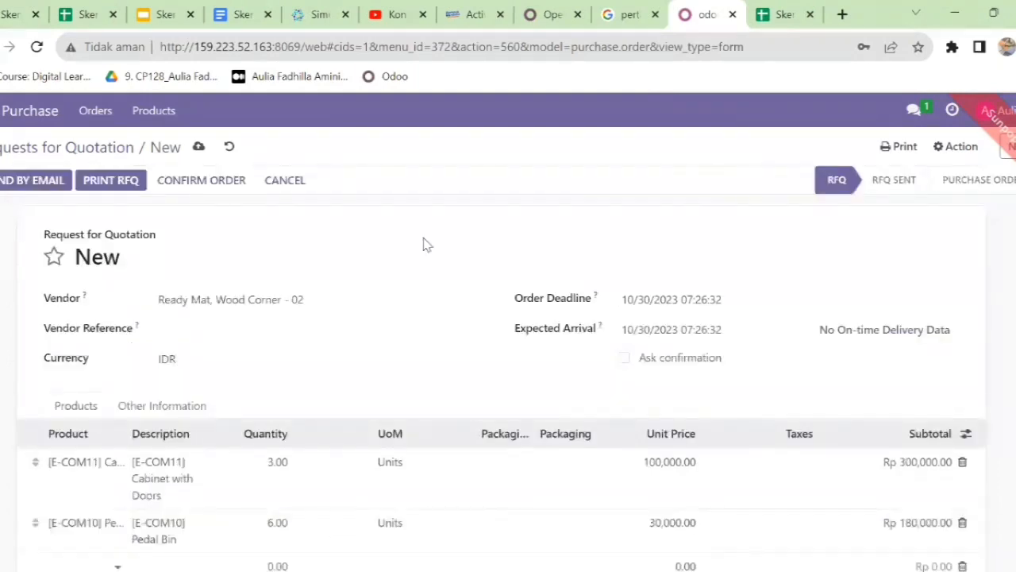
# Confirm the Wood Corner - 02 request for quotation and check its order reference, product lines and total.
pyautogui.click(238, 183)
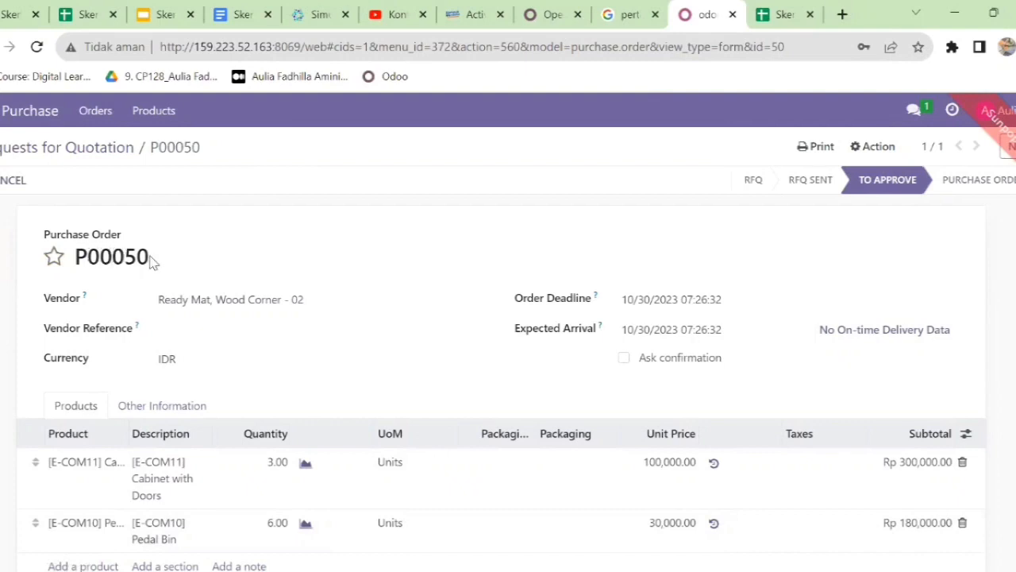
pyautogui.moveTo(156, 266); pyautogui.dragTo(75, 266)
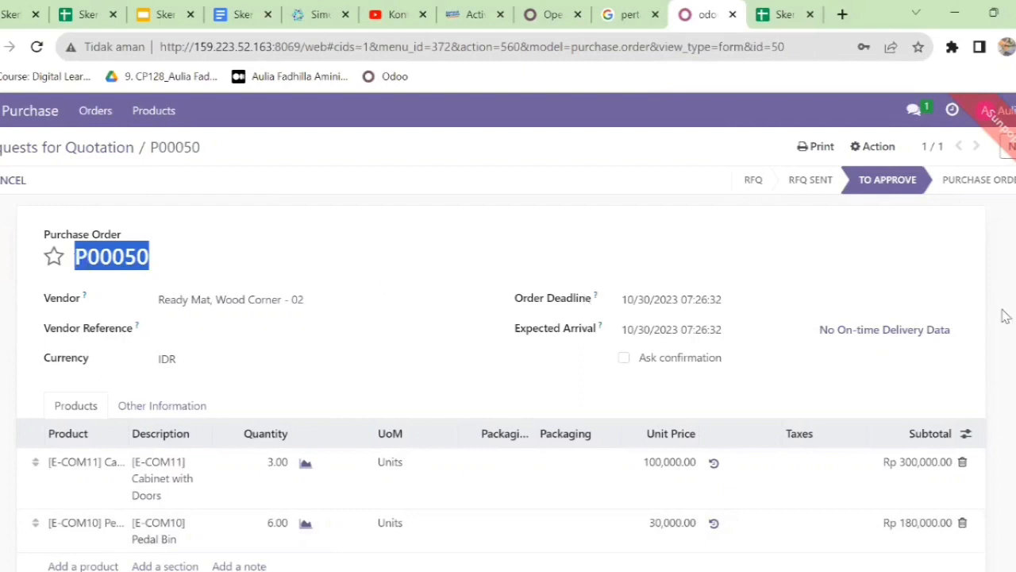
pyautogui.scroll(-3, 508, 365)
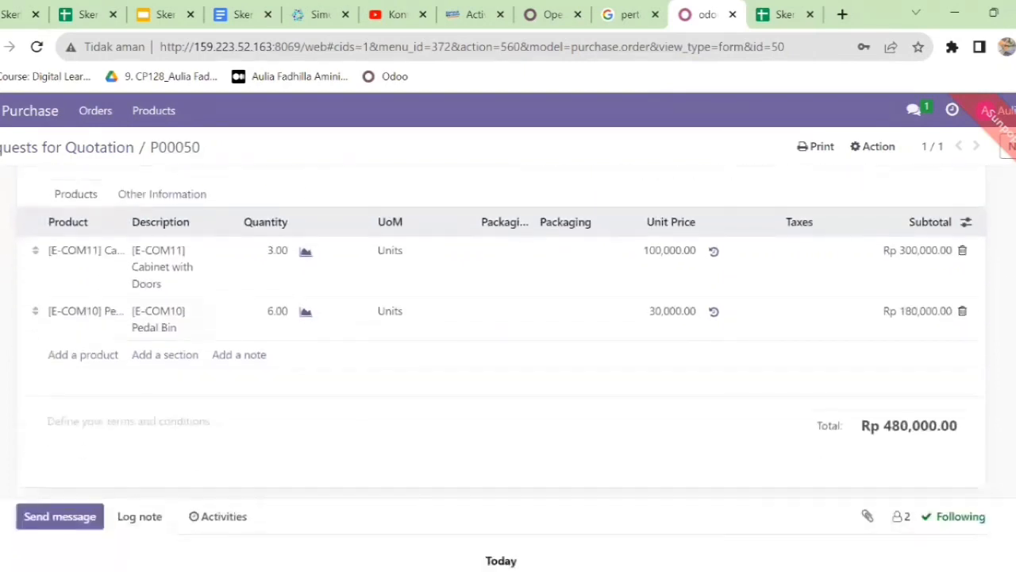
pyautogui.scroll(3, 1014, 278)
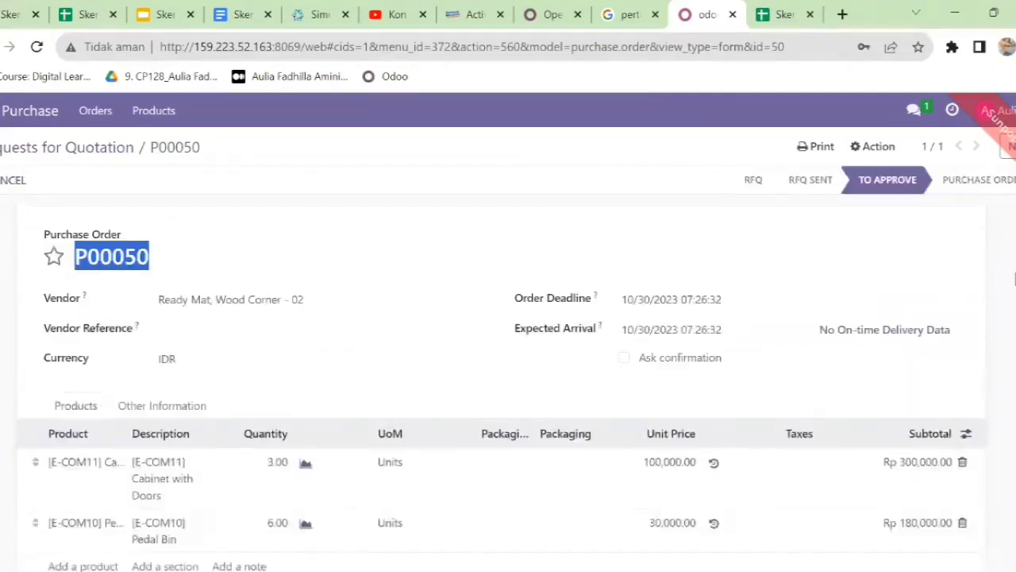
# Look up the purchase manager in the Impor Data sheet and start a direct conversation with that user in Discuss.
pyautogui.click(1, 110)
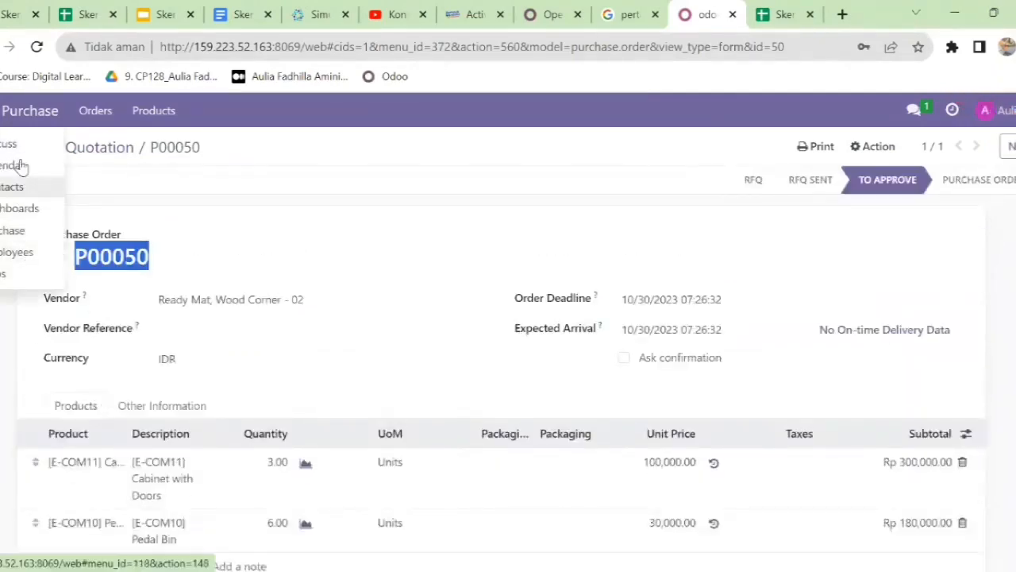
pyautogui.click(774, 15)
pyautogui.click(84, 551)
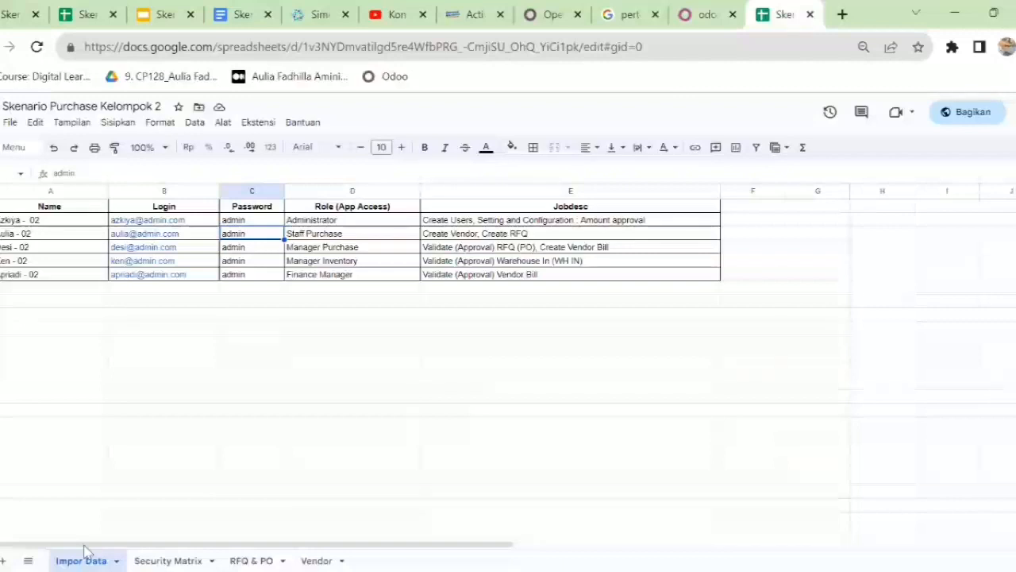
pyautogui.click(699, 11)
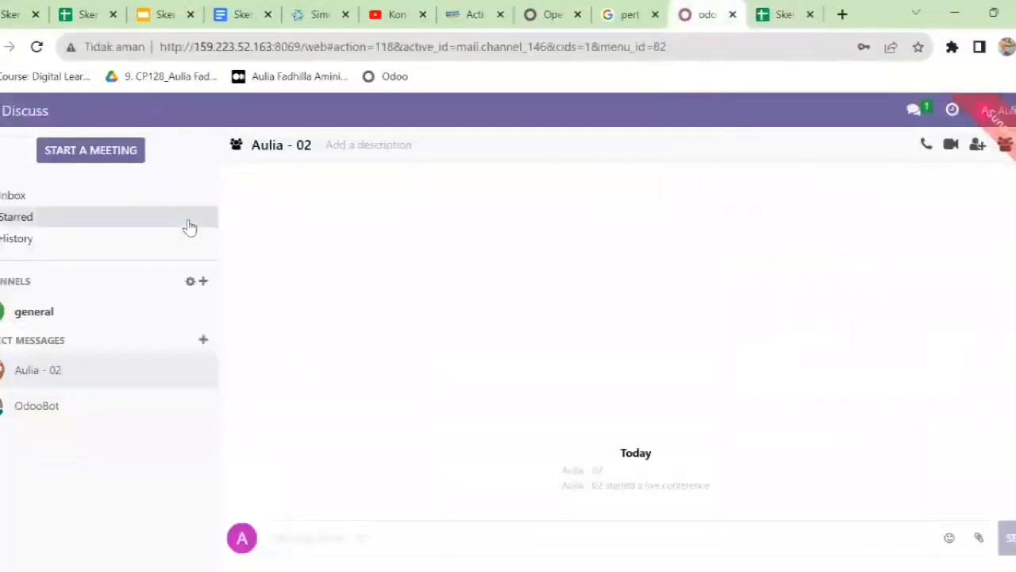
pyautogui.click(202, 340)
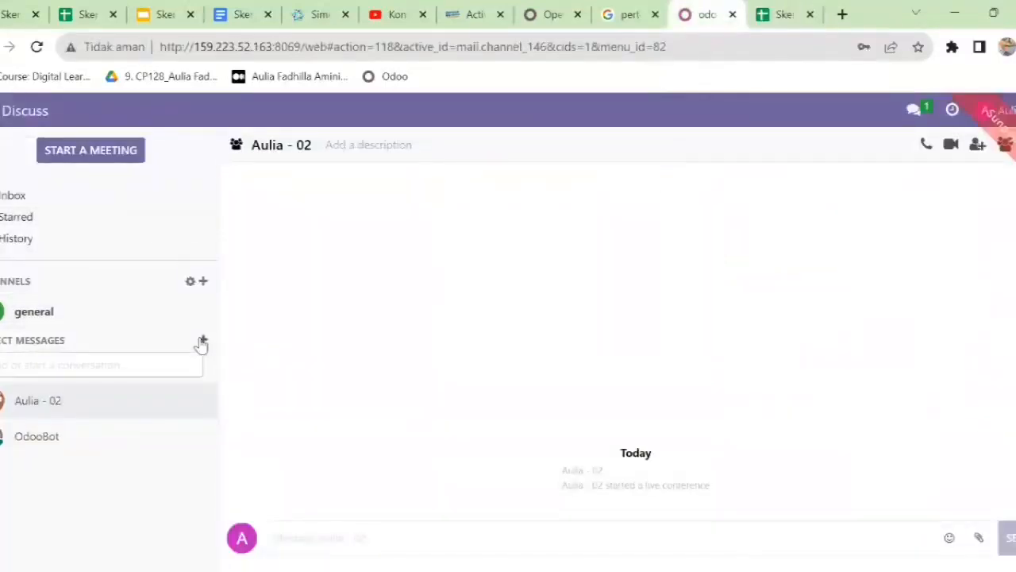
pyautogui.write('a')
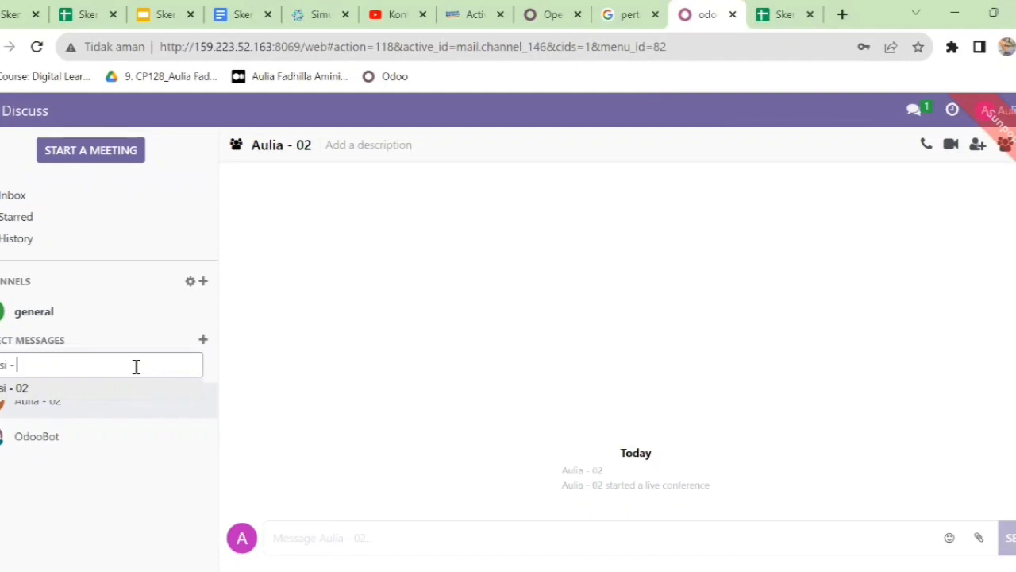
pyautogui.click(120, 390)
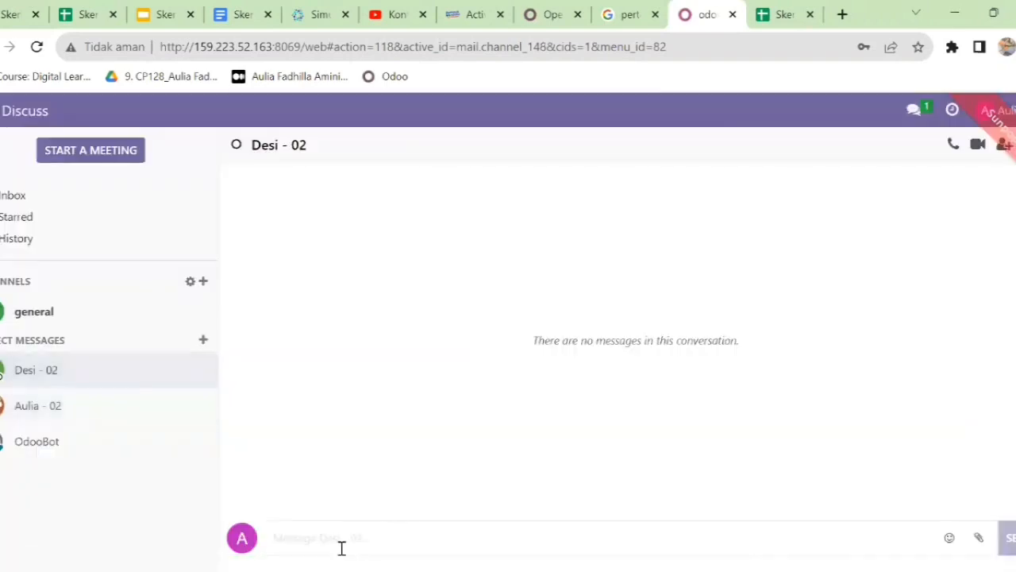
# Send the purchase manager a message reading "minta tolong lakukan approval untuk RFQ dengan kode" with a greeting and the RFQ's reference.
pyautogui.write('H')
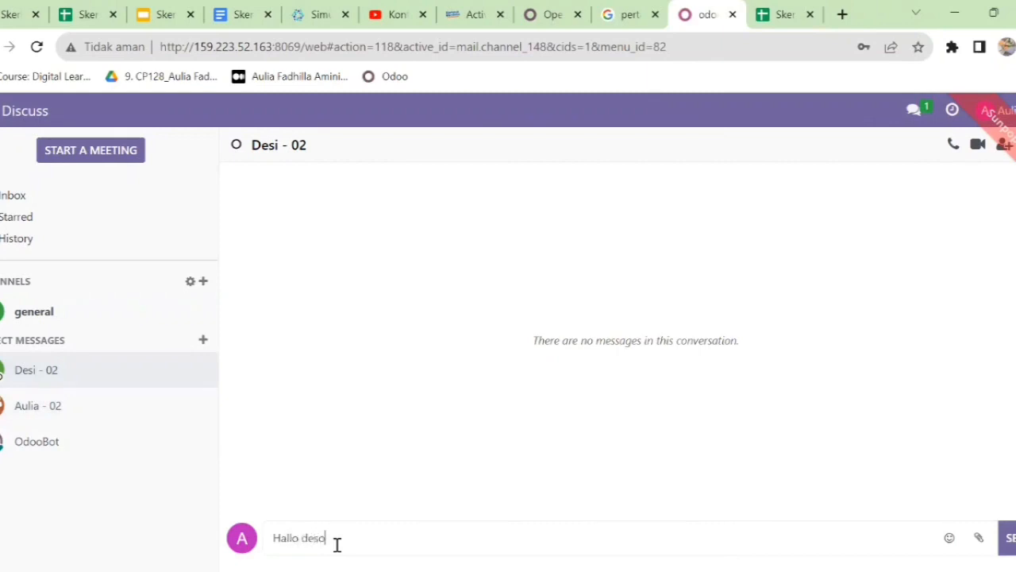
pyautogui.write('allo desii, minta')
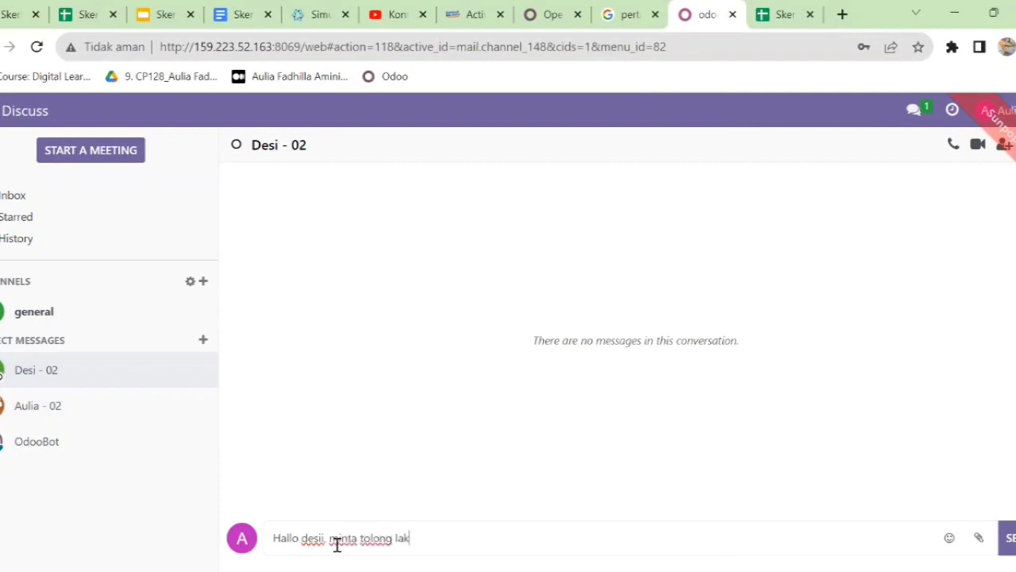
pyautogui.write(' tolong la')
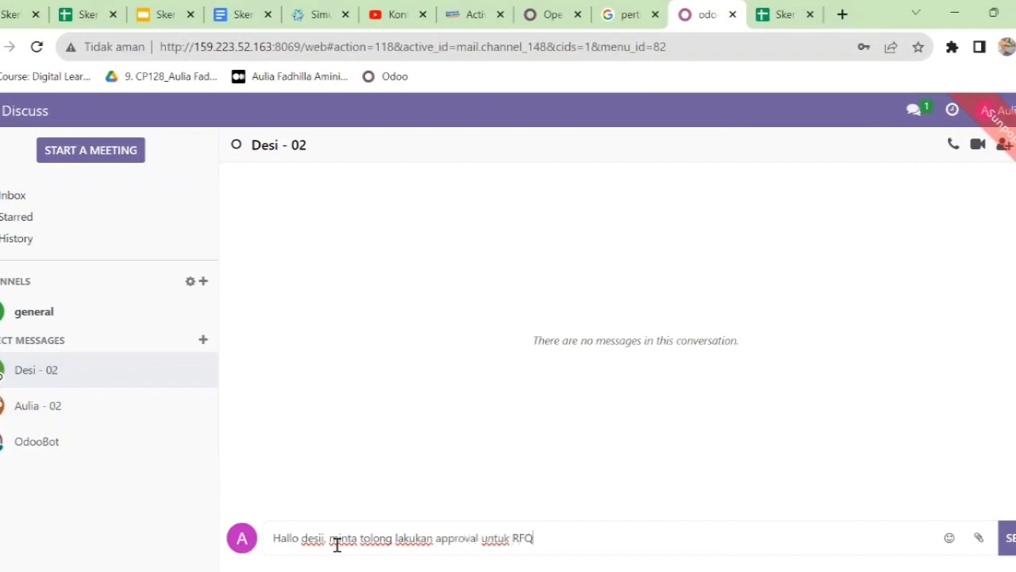
pyautogui.write('dengan kode P00050')
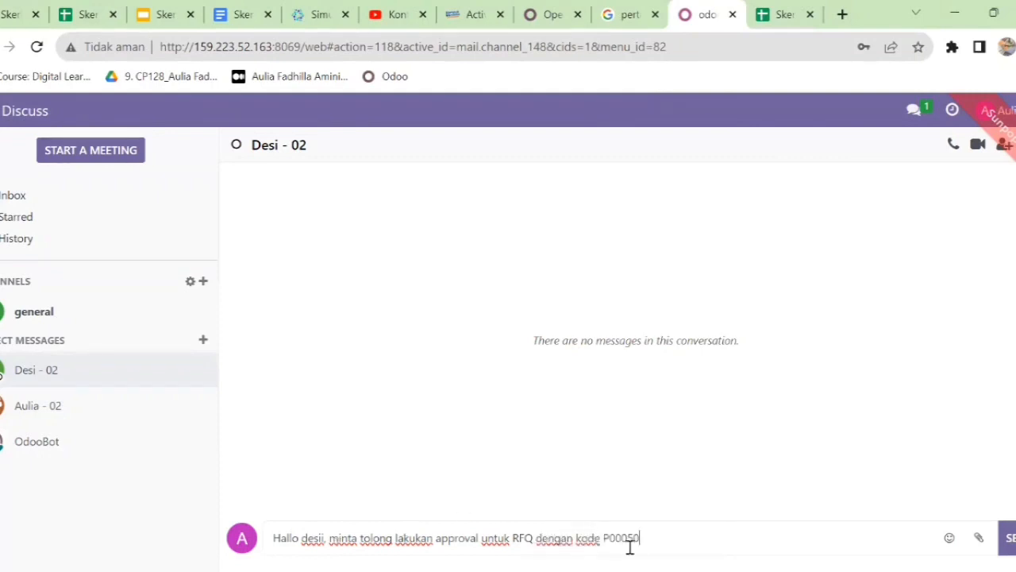
pyautogui.click(1007, 537)
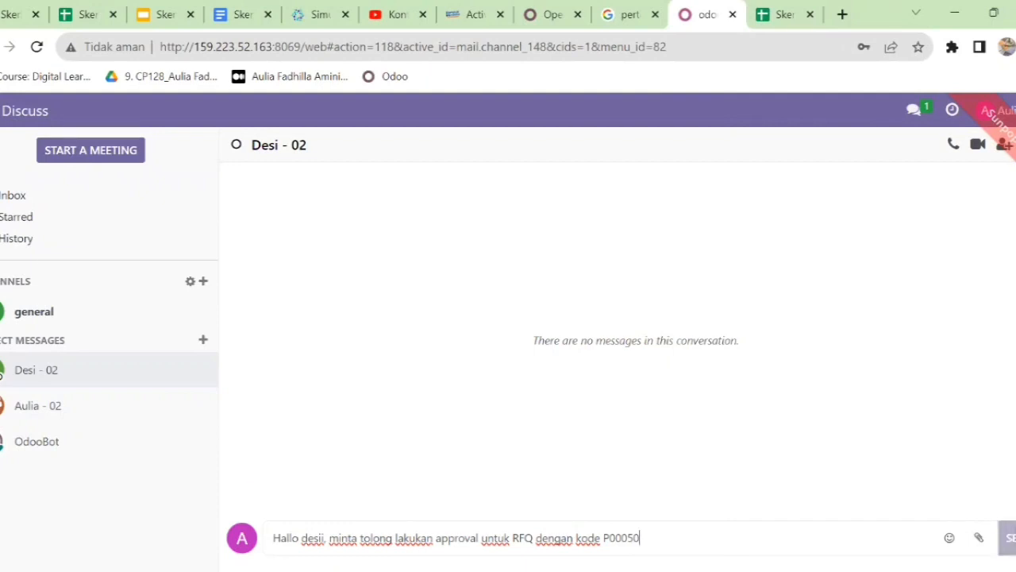
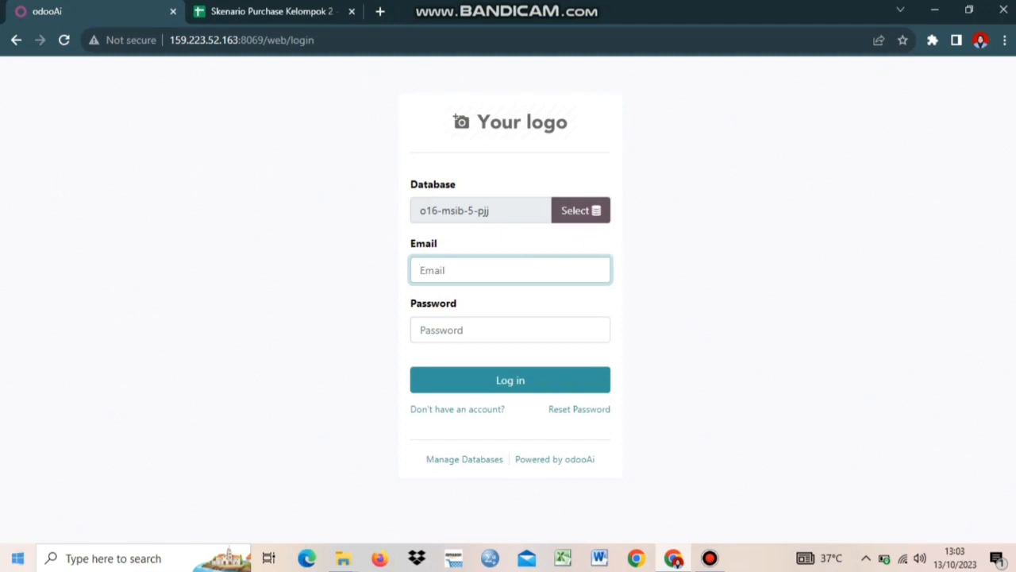
# Log in to Odoo as the purchase manager, taking the login e-mail from the Impor Data sheet and entering the account password.
pyautogui.click(310, 10)
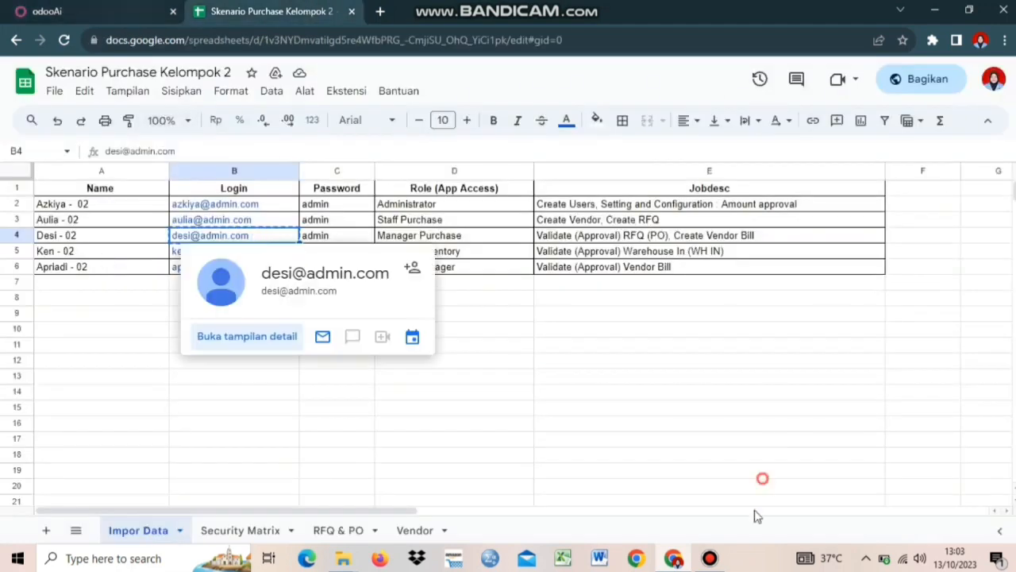
pyautogui.click(95, 11)
pyautogui.click(461, 278)
pyautogui.press('Down')
pyautogui.press('Down')
pyautogui.press('Down')
pyautogui.press('Down')
pyautogui.press('Down')
pyautogui.press('Return')
pyautogui.click(460, 330)
pyautogui.write('••')
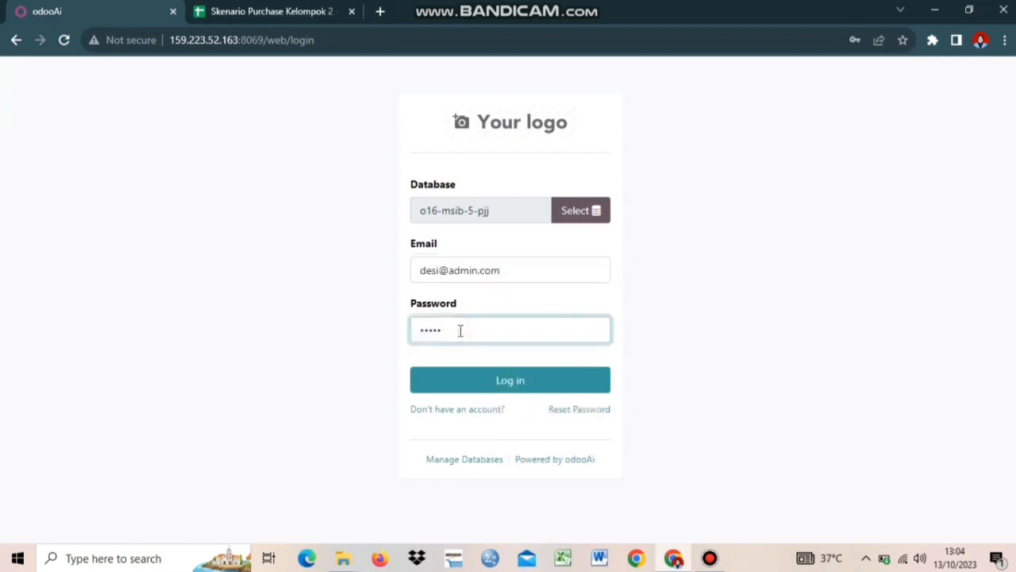
pyautogui.click(488, 384)
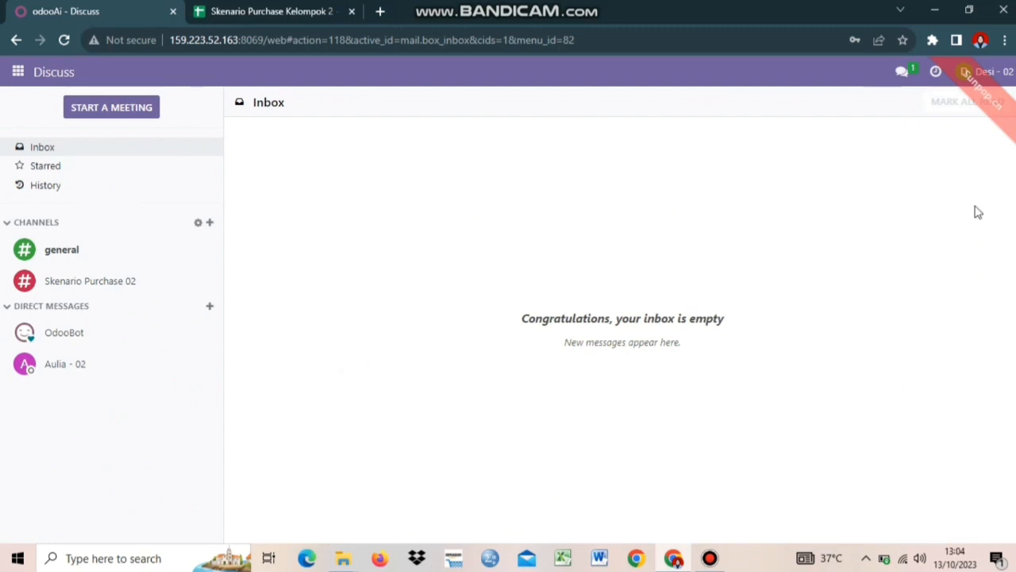
# Review the purchase manager's profile preferences, including notification, e-mail and timezone, and save them.
pyautogui.click(982, 80)
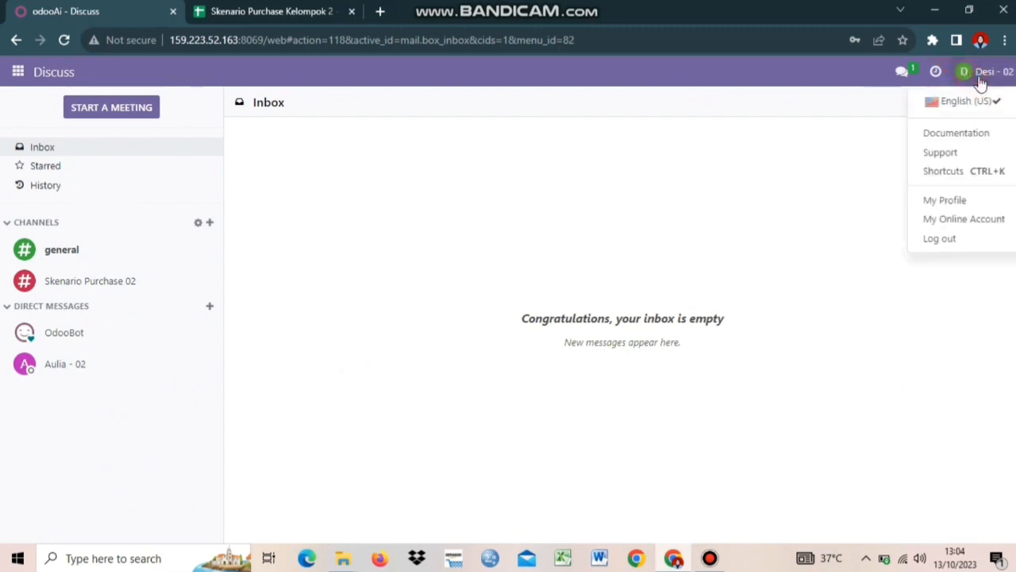
pyautogui.click(981, 205)
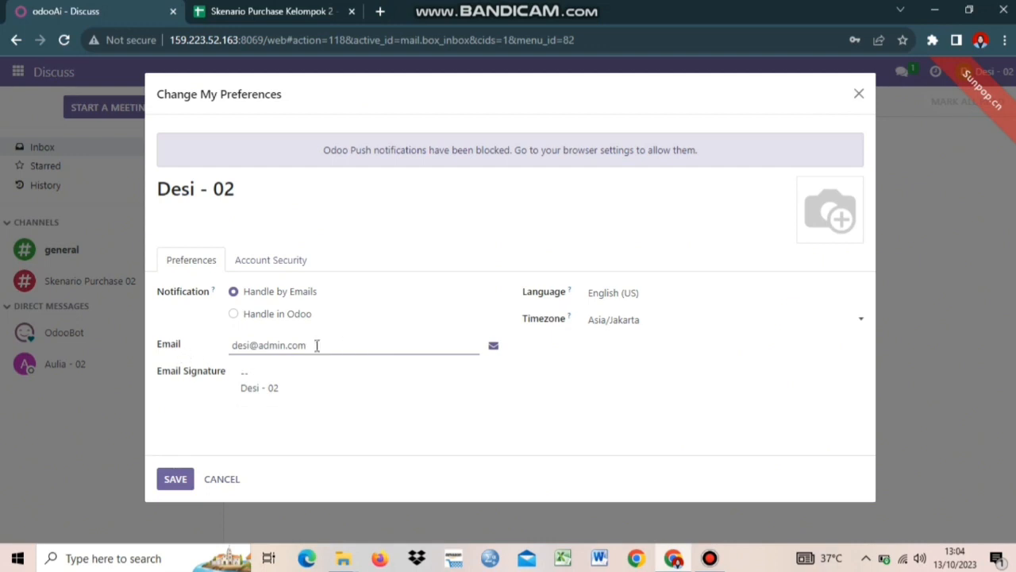
pyautogui.click(175, 479)
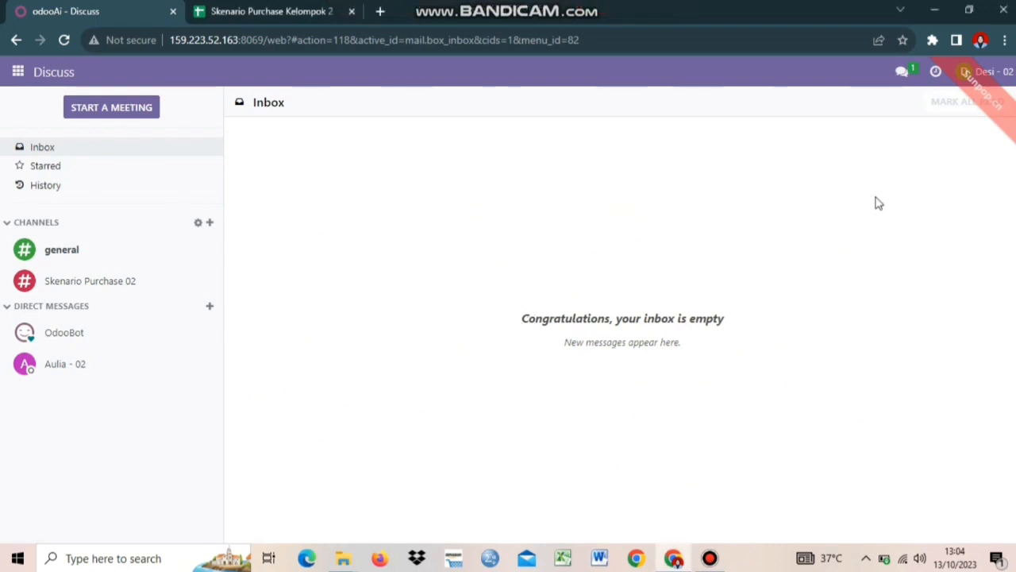
# Reply to the purchase staff member's approval request in Discuss with "Baik, akan saya proses.".
pyautogui.click(48, 370)
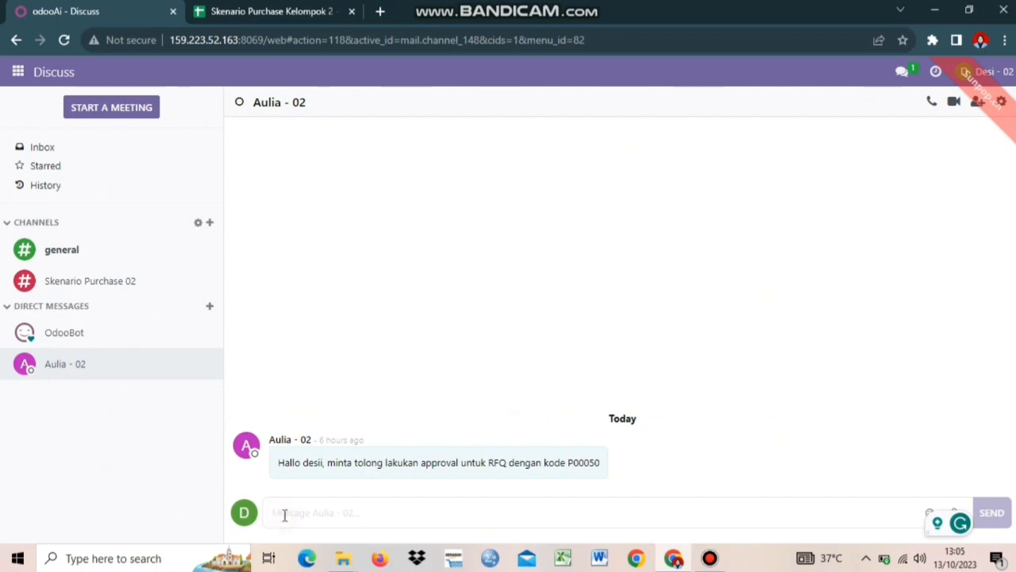
pyautogui.press('capslock')
pyautogui.write('Baik, akan saya proses.')
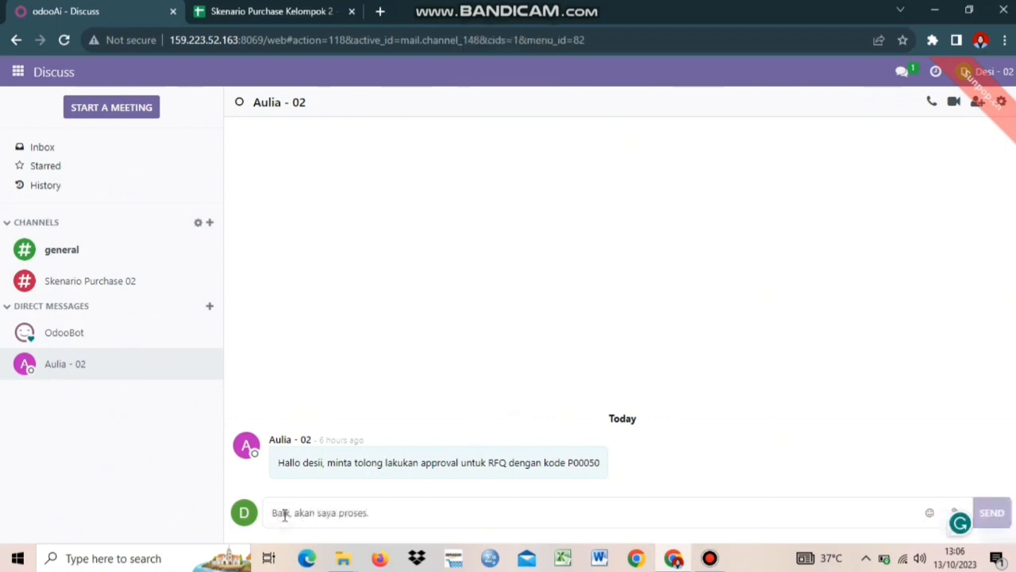
pyautogui.press('Return')
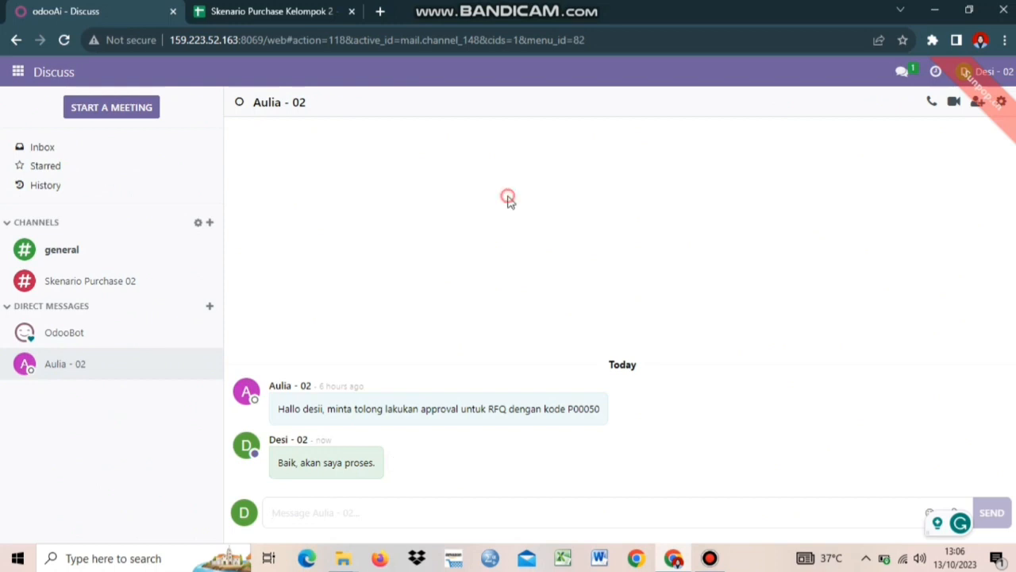
# Open the Ready Mat, Wood Corner - 02 order awaiting approval in the Purchase app, closing the chat window.
pyautogui.click(16, 73)
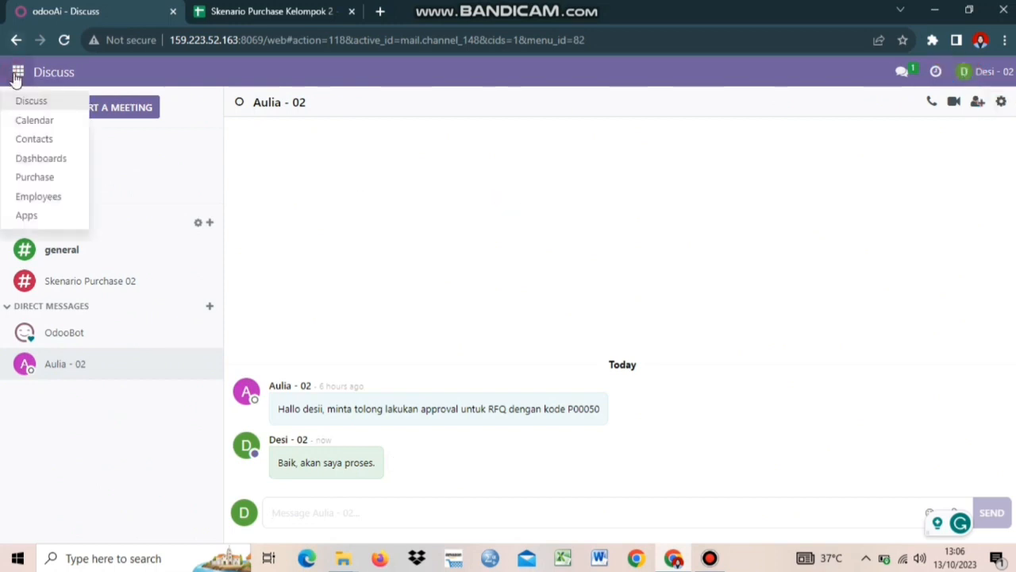
pyautogui.click(46, 178)
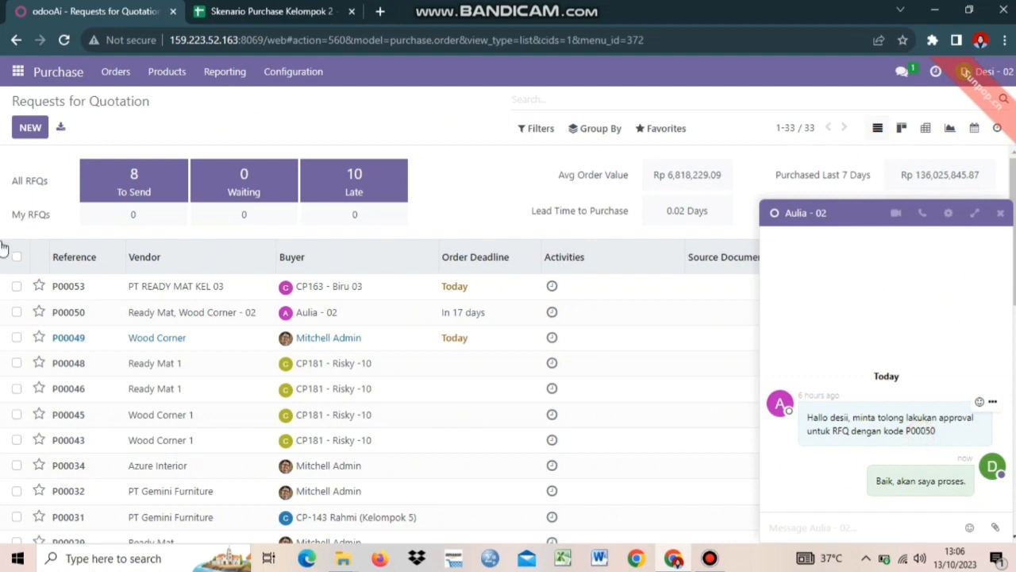
pyautogui.click(999, 213)
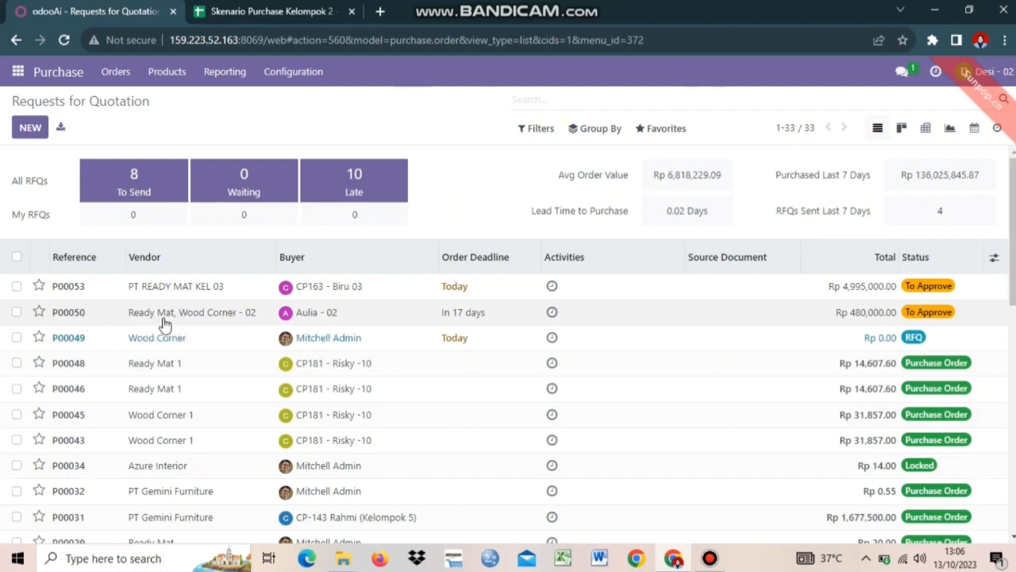
pyautogui.click(434, 318)
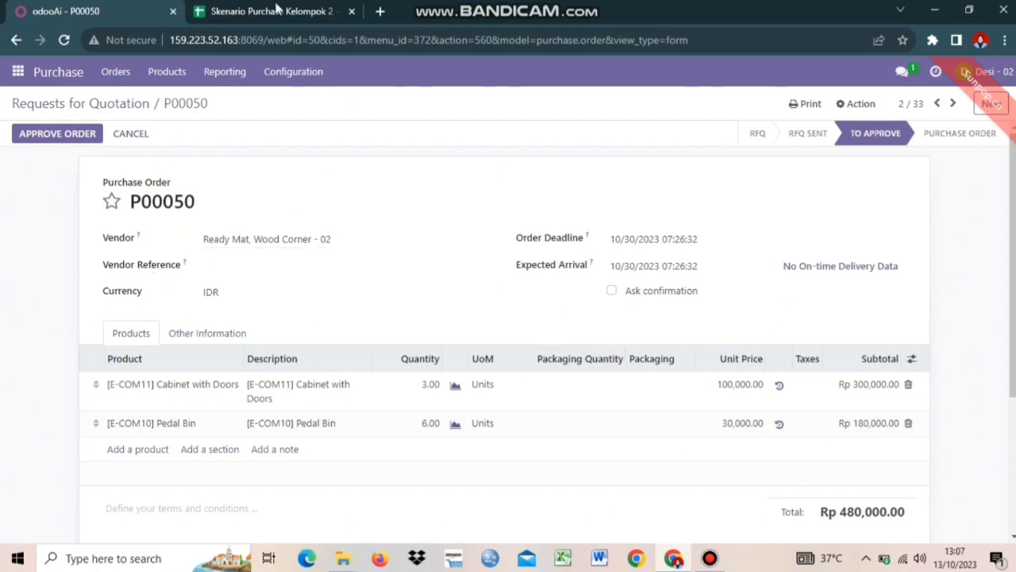
# Compare the order's vendor, dates, product lines and total with the data in the RFQ & PO sheet.
pyautogui.hotkey('ctrl', 'Tab')
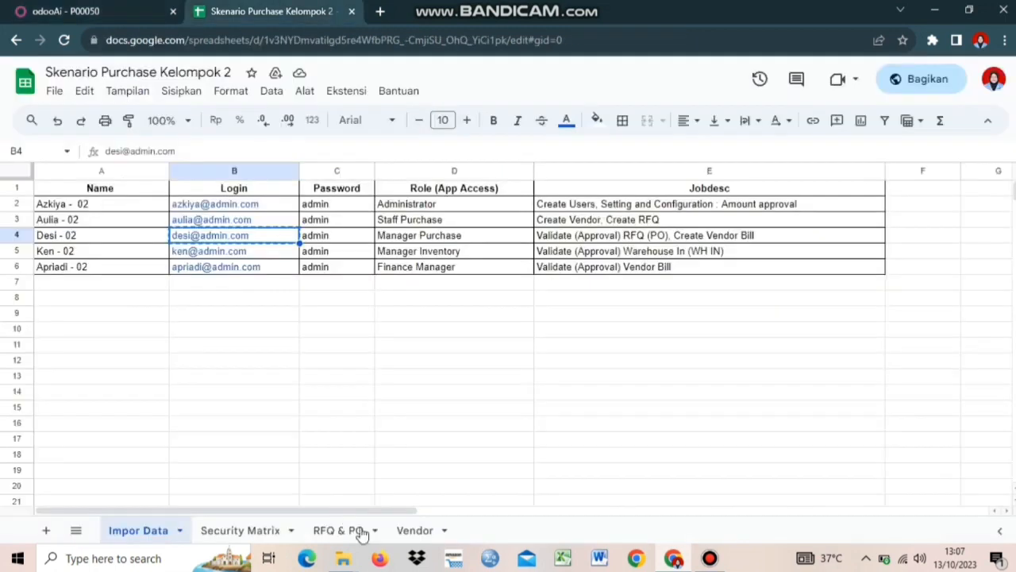
pyautogui.click(340, 529)
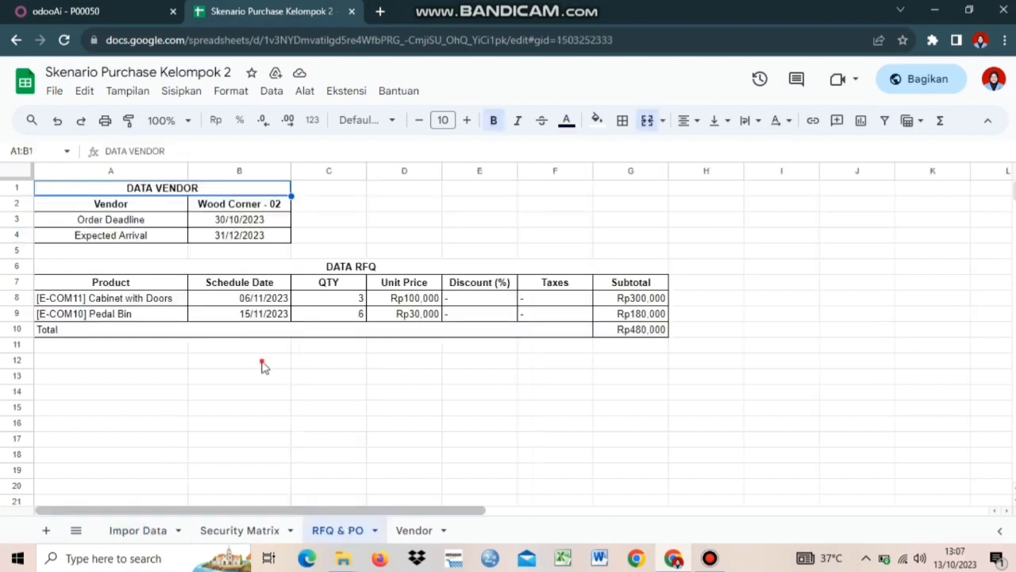
pyautogui.click(107, 364)
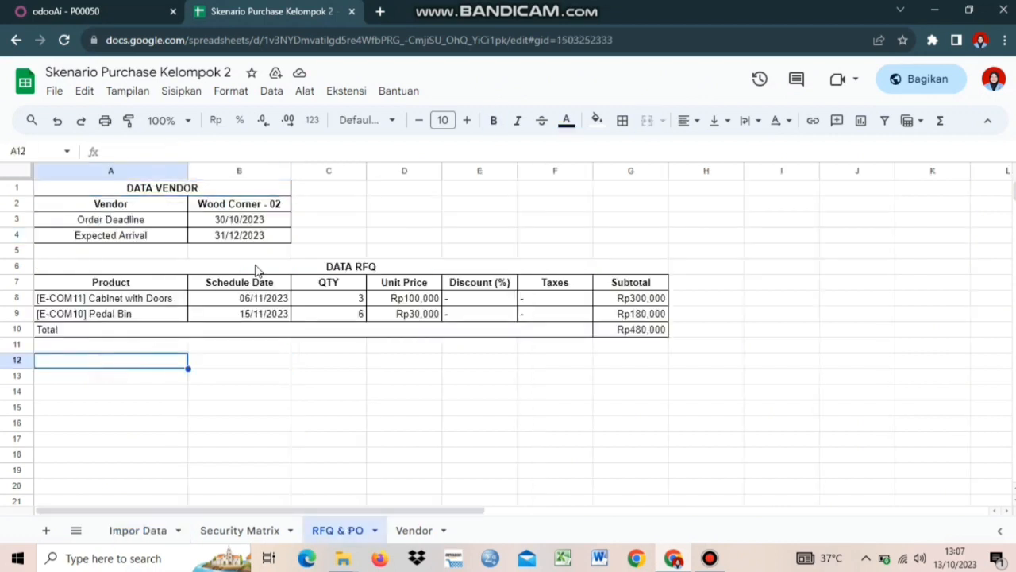
pyautogui.click(93, 9)
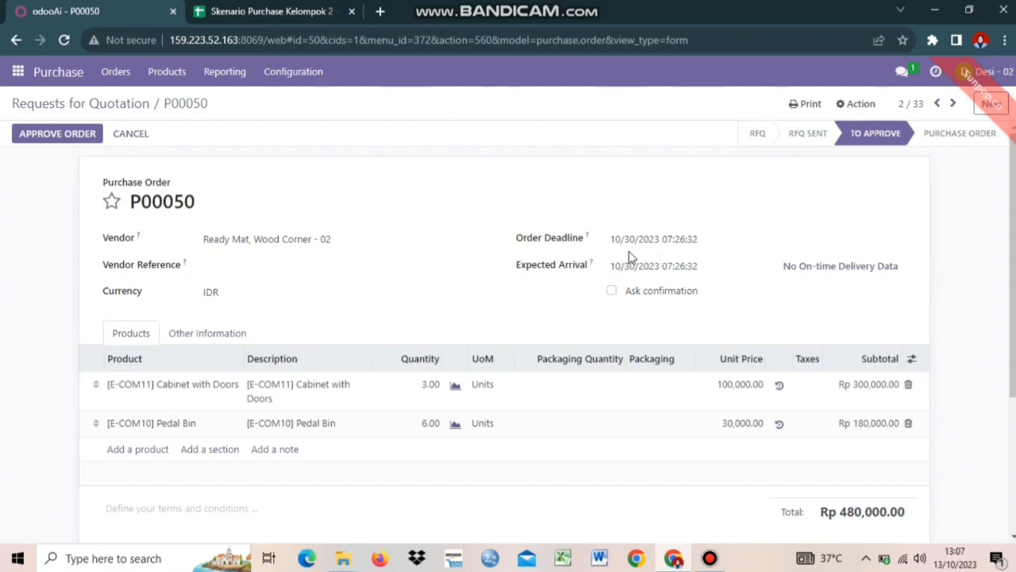
pyautogui.click(277, 13)
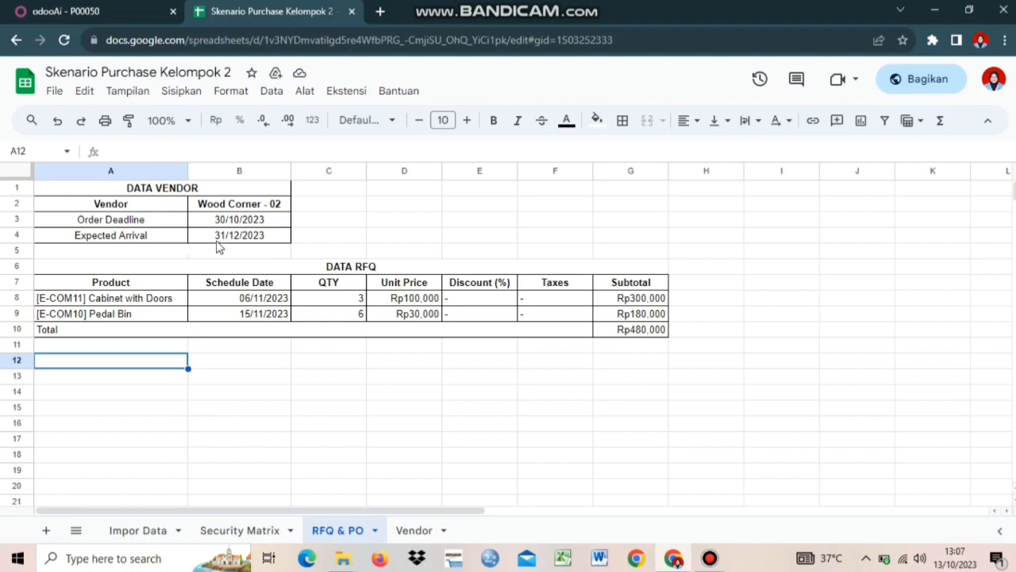
pyautogui.click(111, 7)
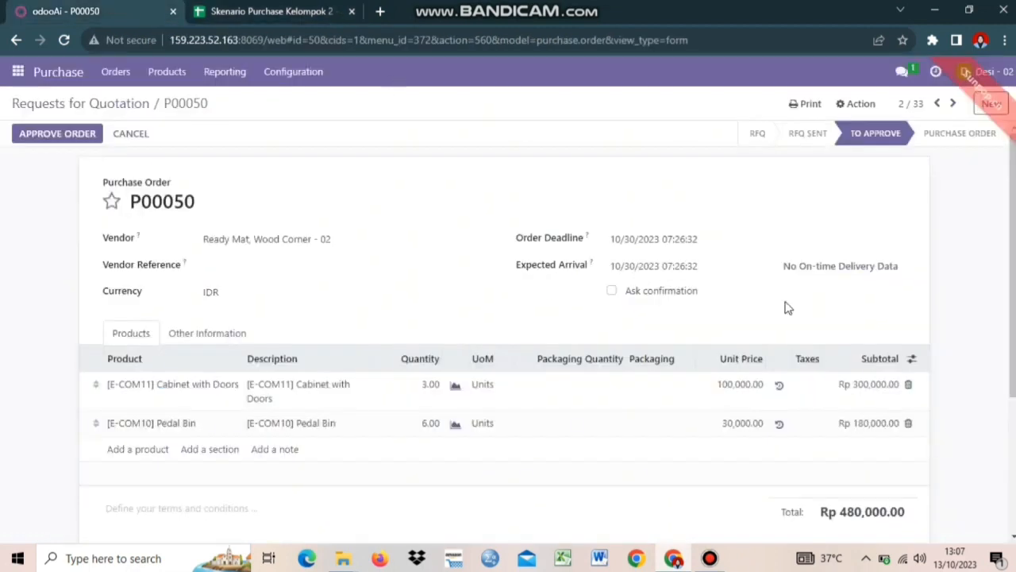
# Set the order's expected arrival to 10/31/2023 and enable asking the vendor for confirmation.
pyautogui.click(643, 268)
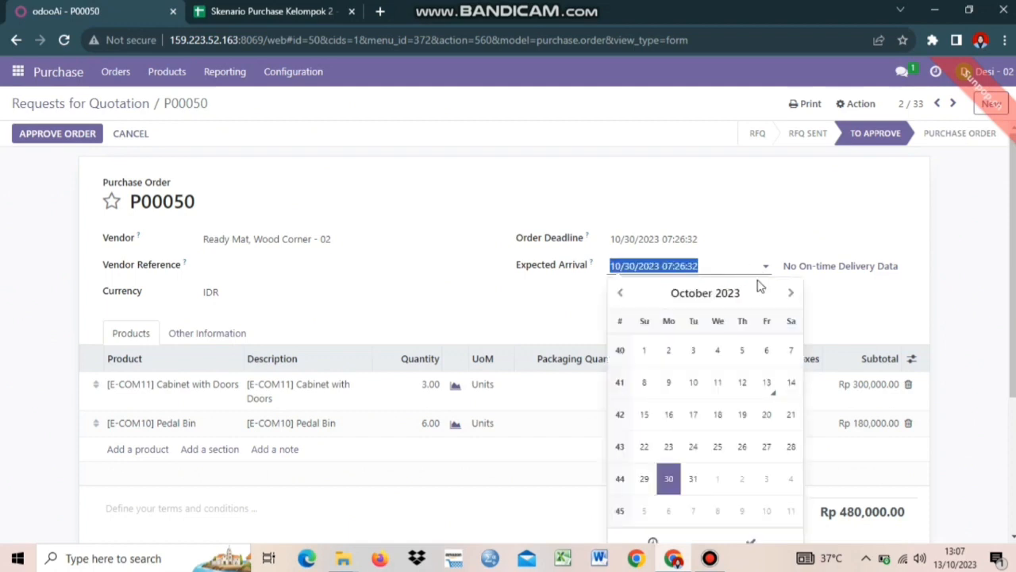
pyautogui.click(692, 484)
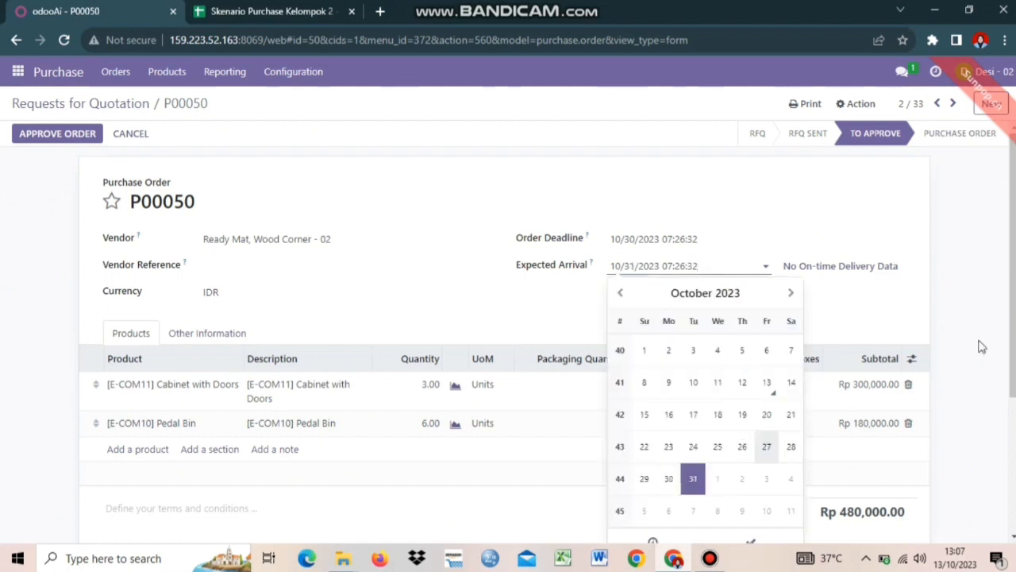
pyautogui.click(877, 318)
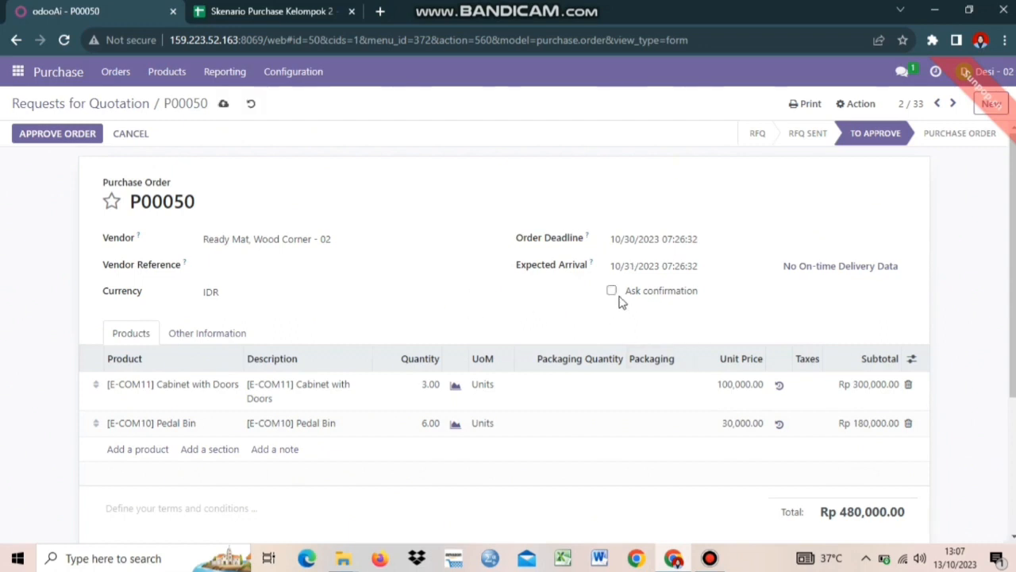
pyautogui.click(611, 294)
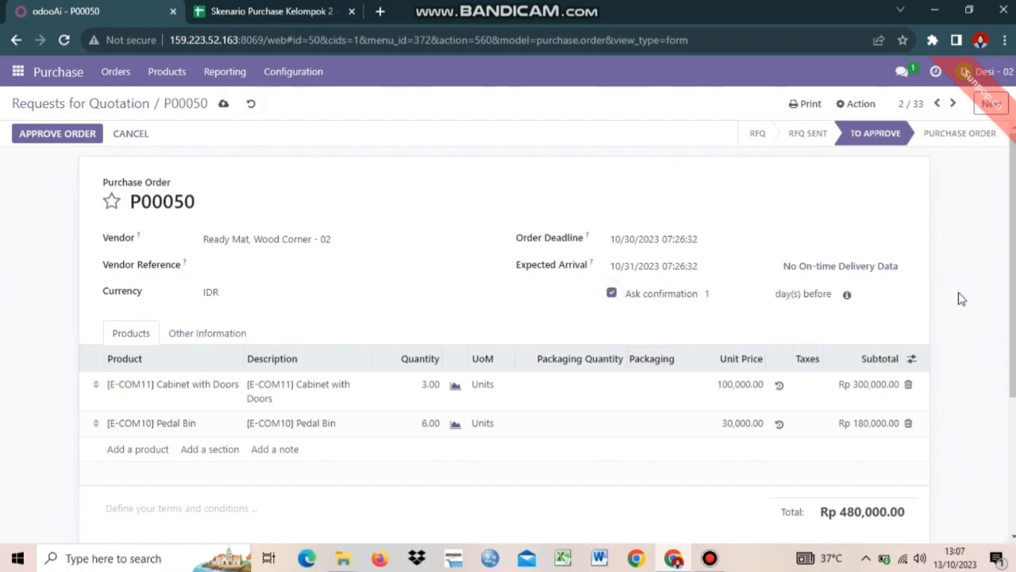
# Check the order's dates, product lines, quantities, prices and total against the RFQ & PO sheet.
pyautogui.scroll(-2, 714, 342)
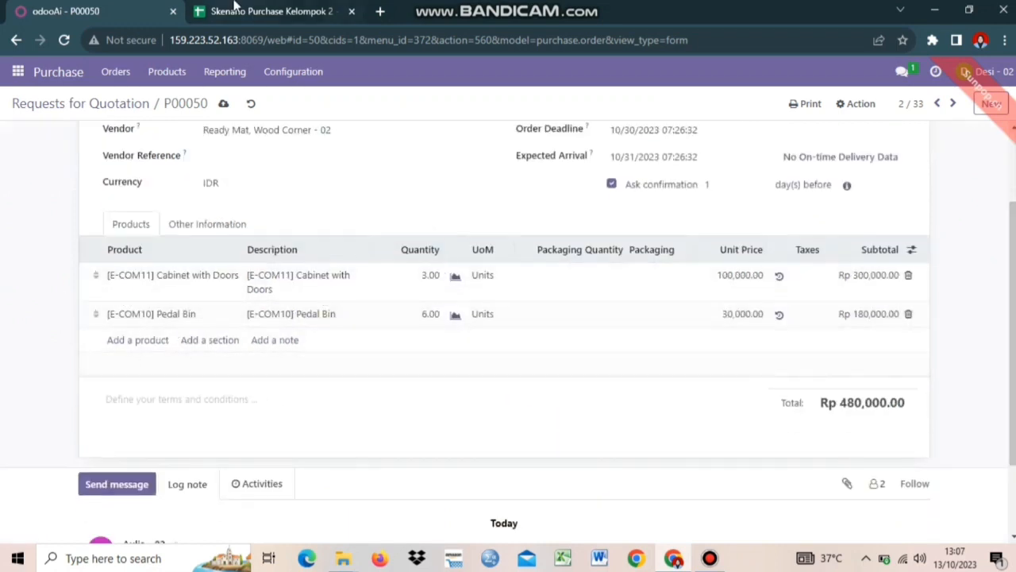
pyautogui.hotkey('ctrl', 'Tab')
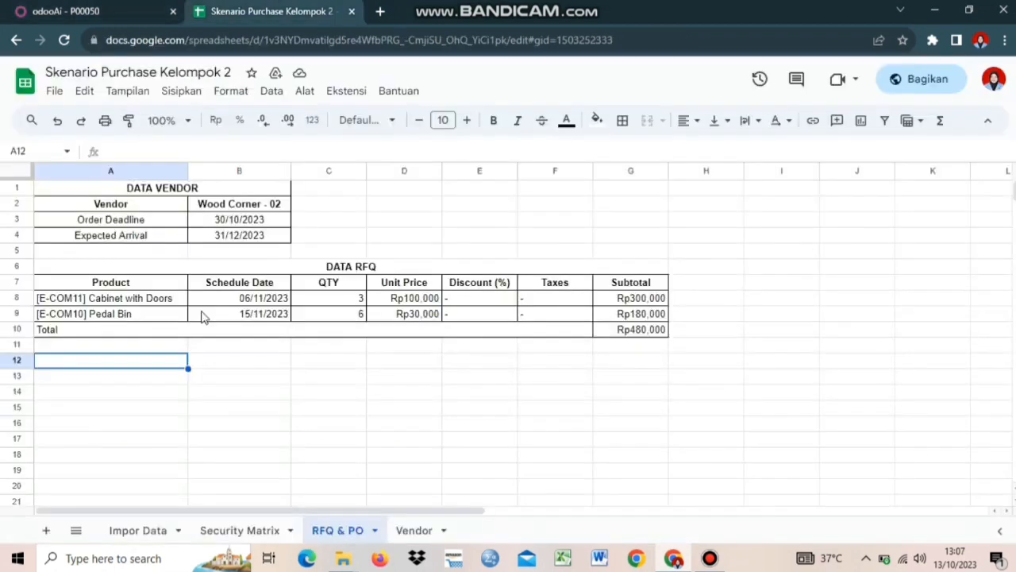
pyautogui.click(103, 9)
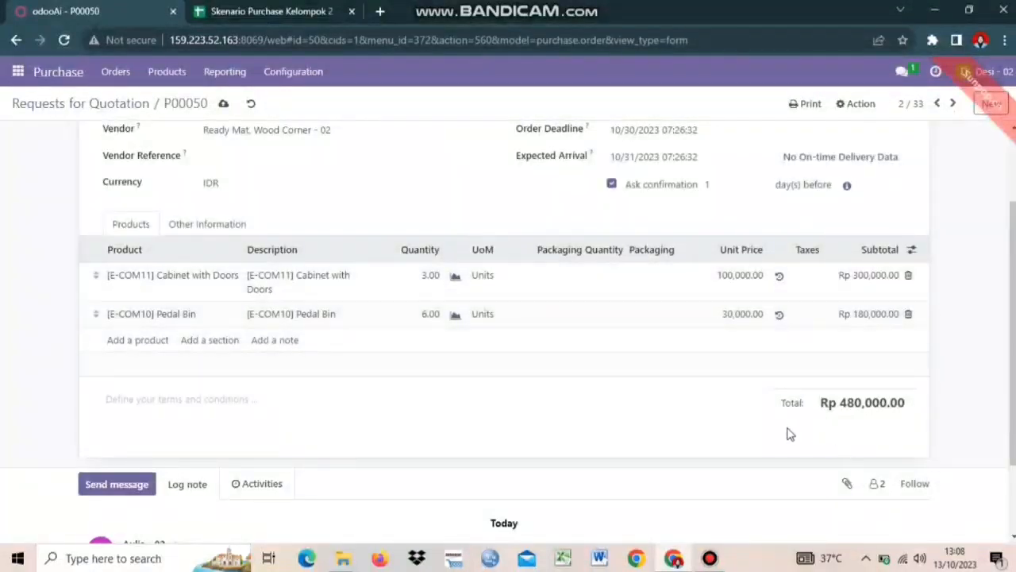
pyautogui.click(257, 8)
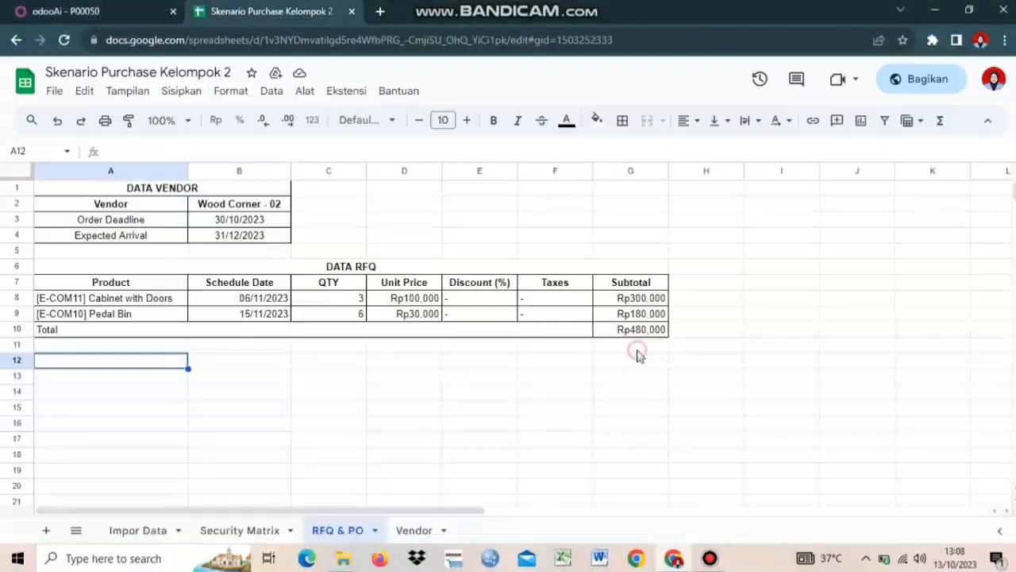
pyautogui.click(84, 8)
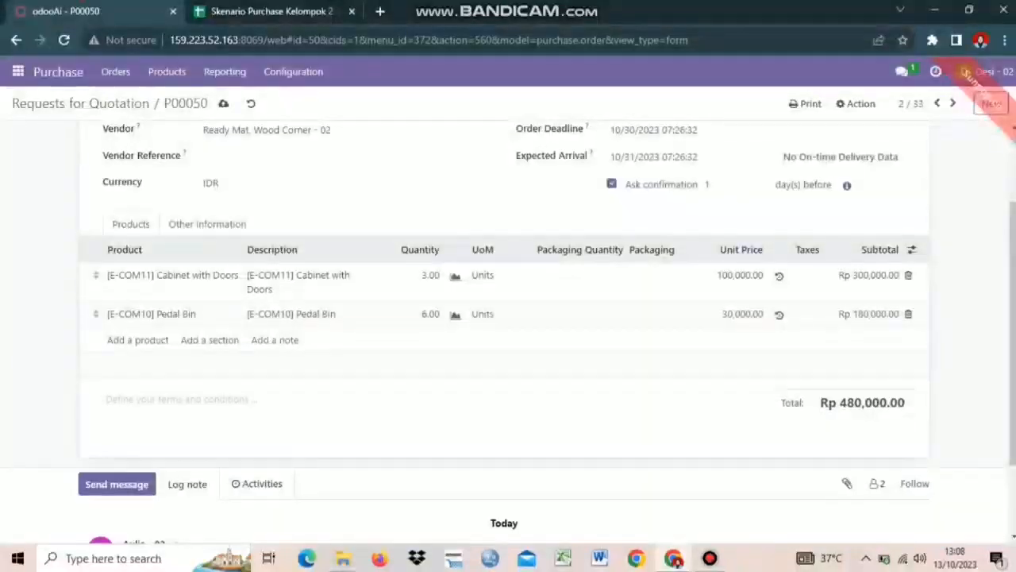
pyautogui.scroll(3, 508, 333)
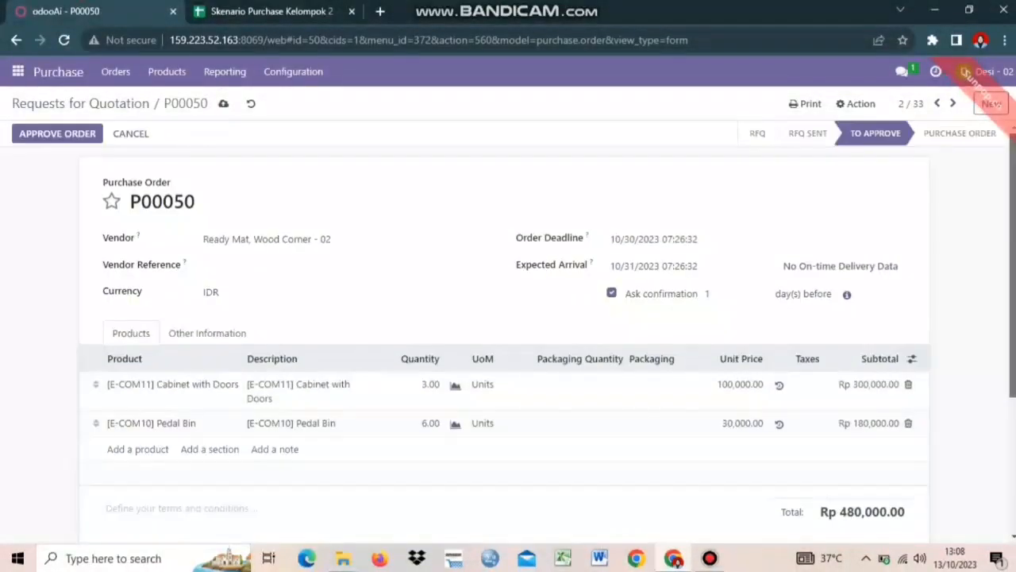
pyautogui.scroll(-1, 324, 431)
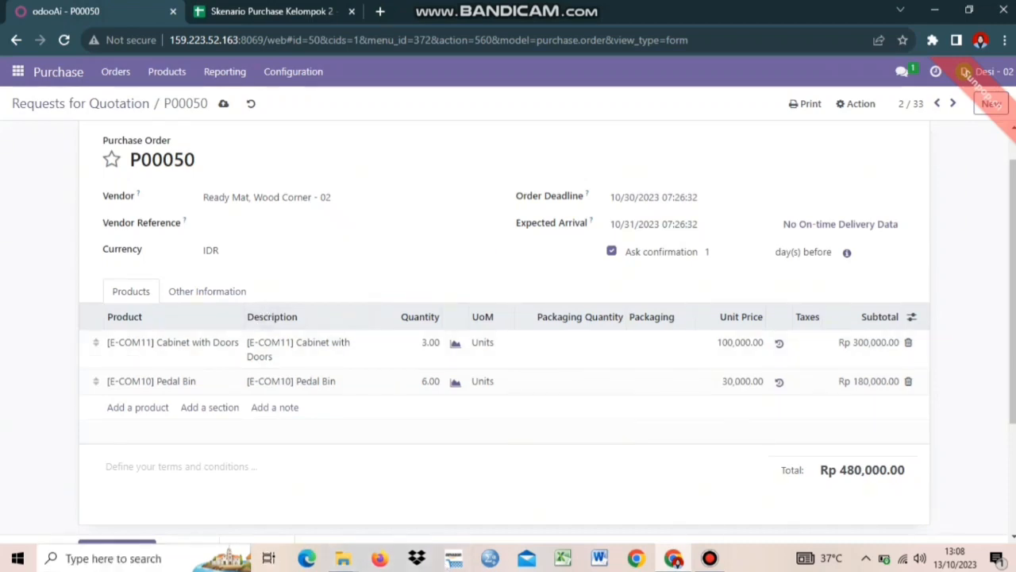
pyautogui.scroll(1, 508, 333)
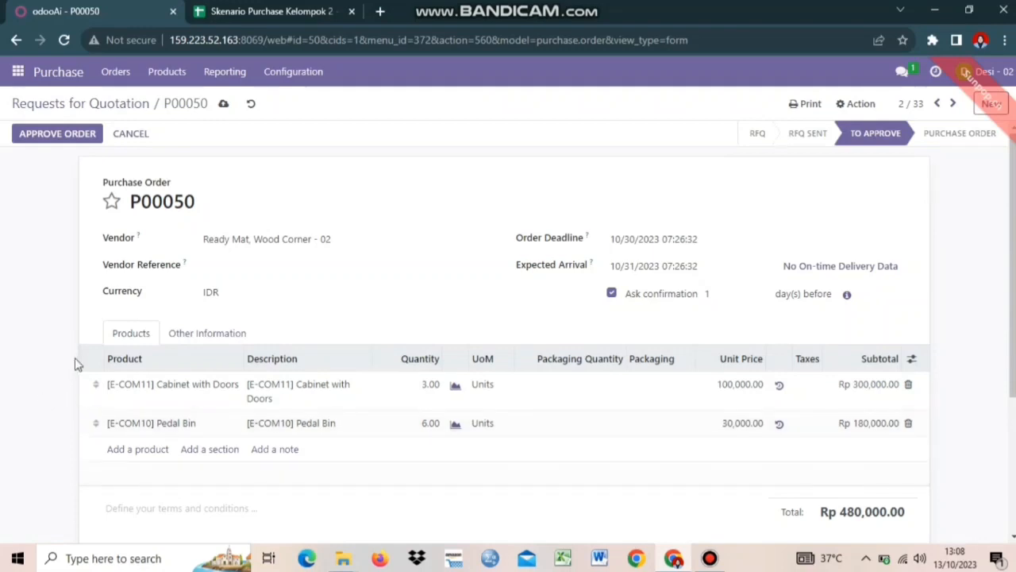
# Save and approve the Ready Mat, Wood Corner - 02 order, and try to create its vendor bill.
pyautogui.click(223, 111)
pyautogui.click(54, 143)
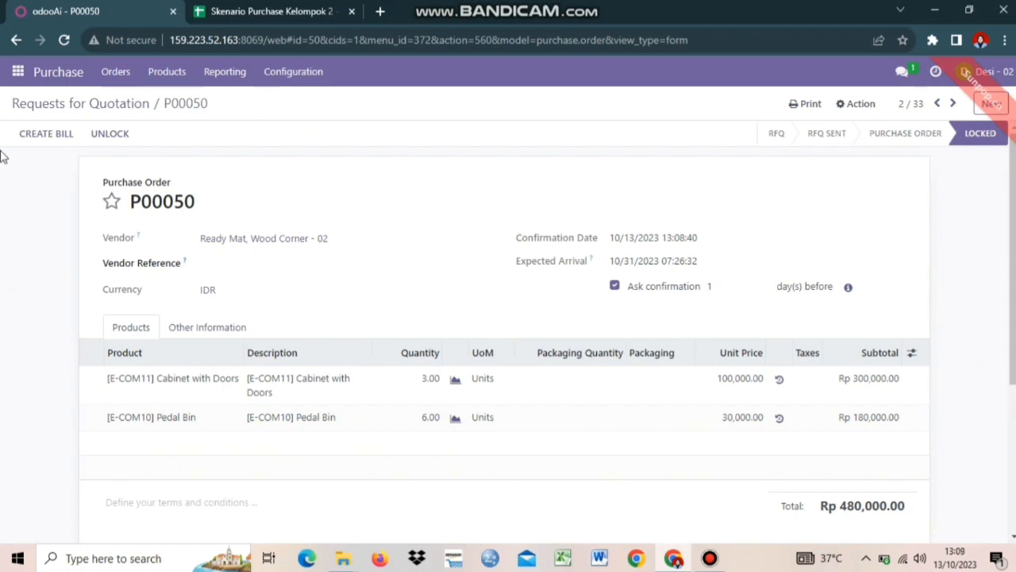
pyautogui.click(52, 146)
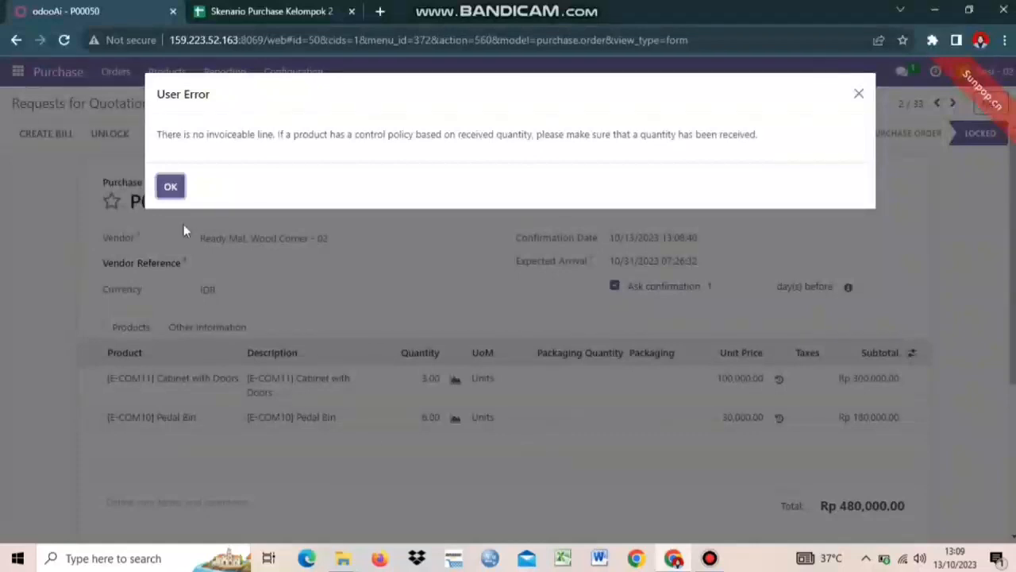
pyautogui.click(171, 187)
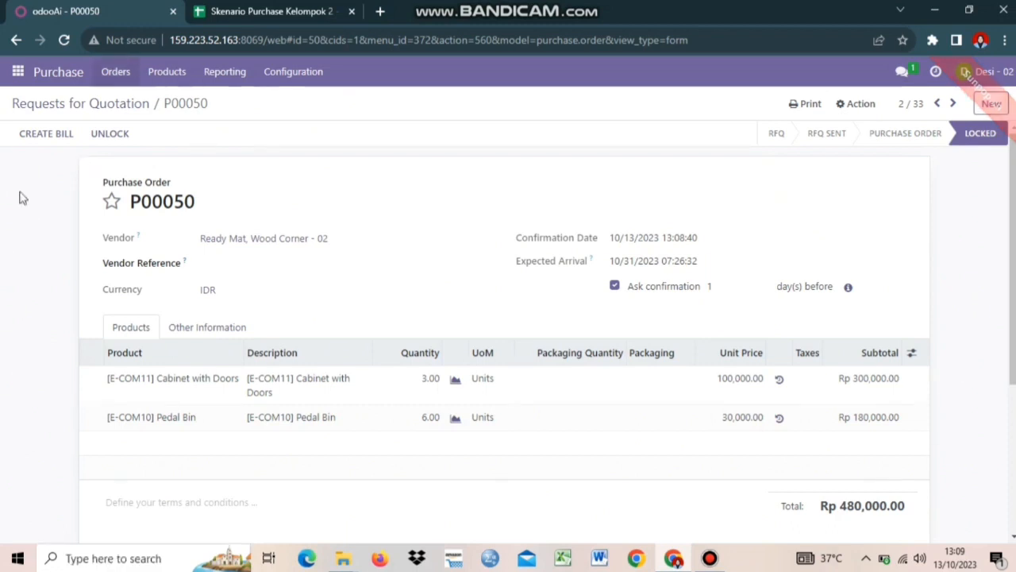
# Start a direct message in Discuss with the group 02 colleague responsible for receiving the goods.
pyautogui.click(18, 71)
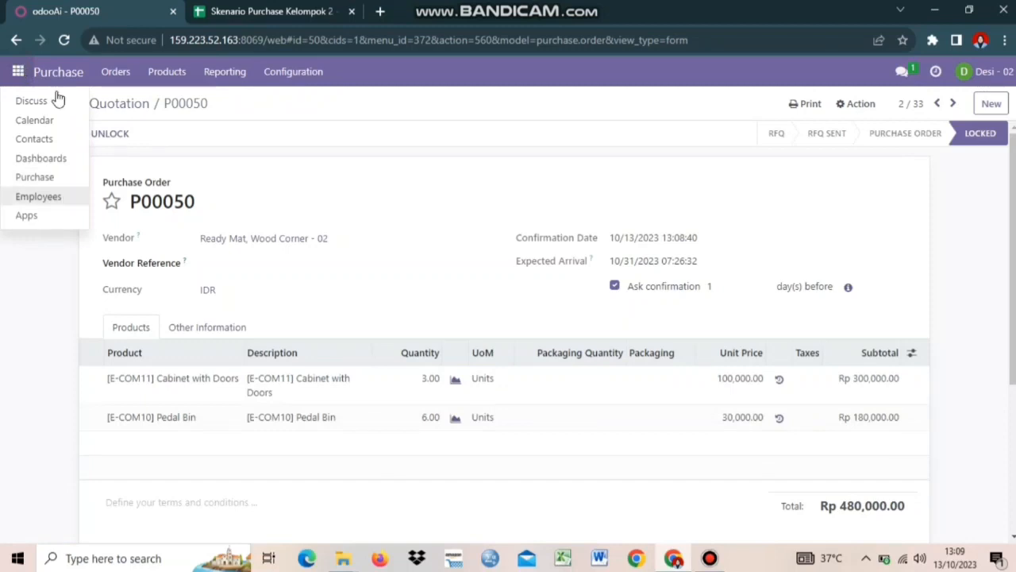
pyautogui.click(401, 160)
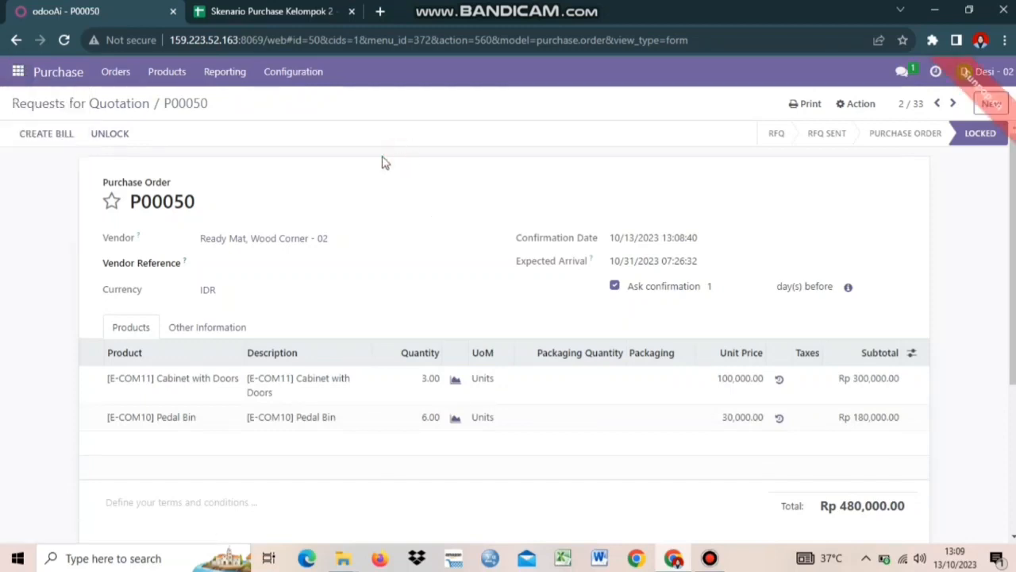
pyautogui.click(15, 77)
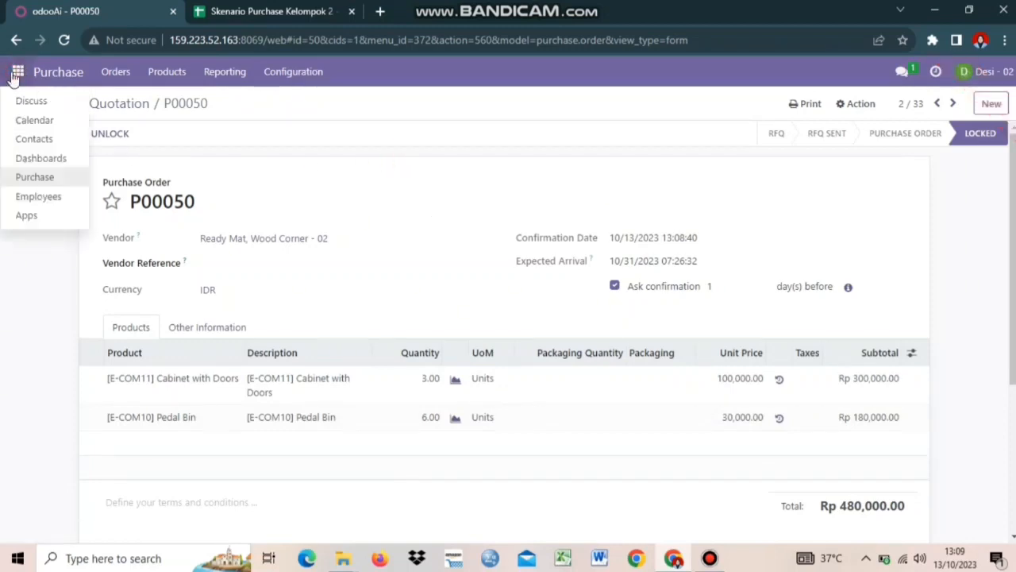
pyautogui.click(44, 101)
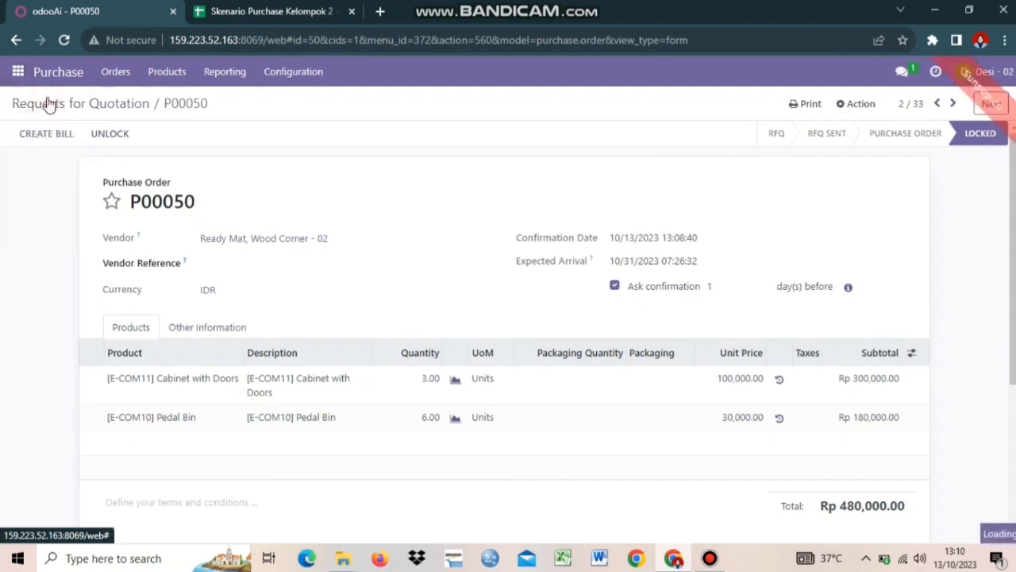
pyautogui.click(210, 309)
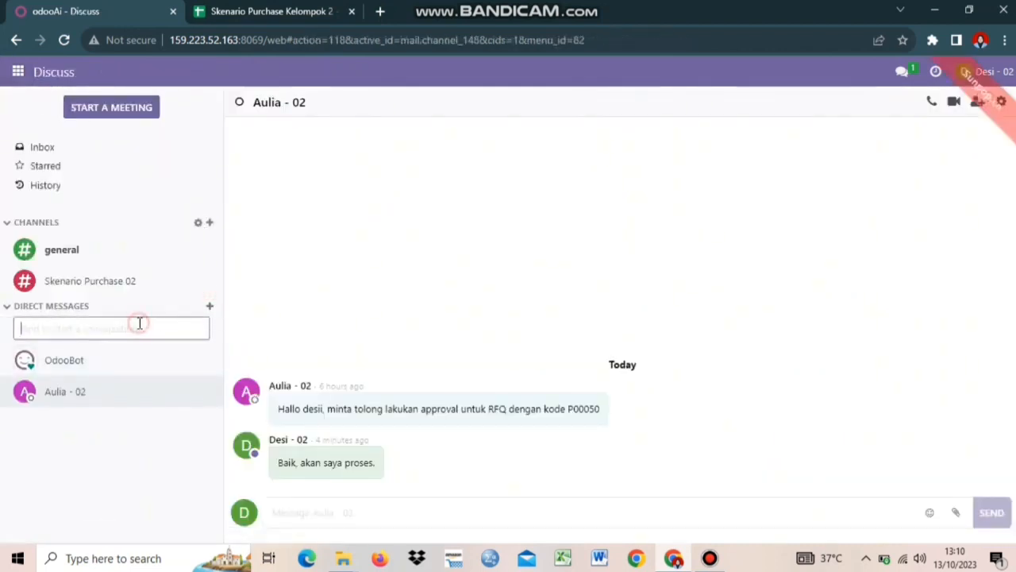
pyautogui.write('ken')
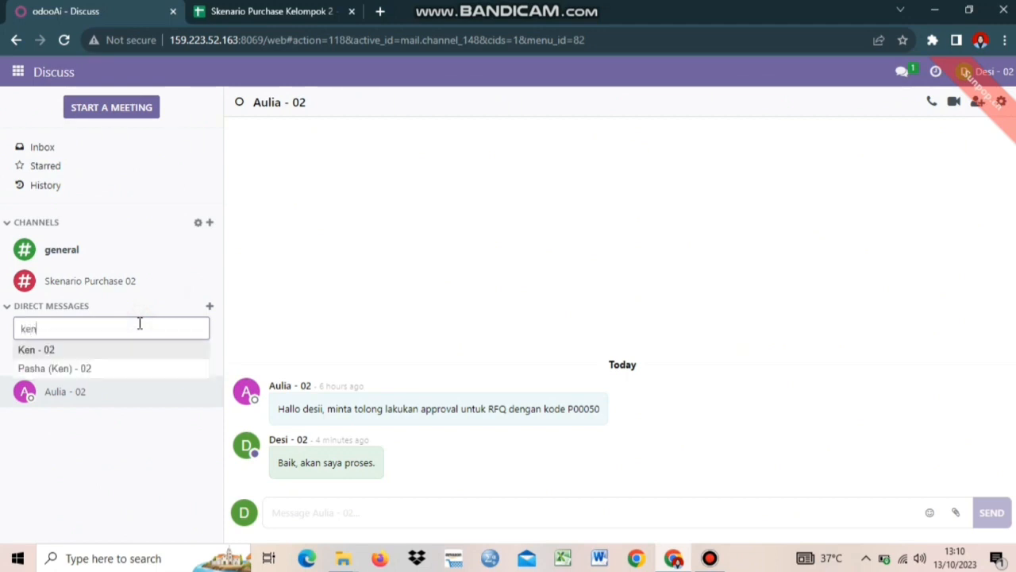
pyautogui.click(76, 350)
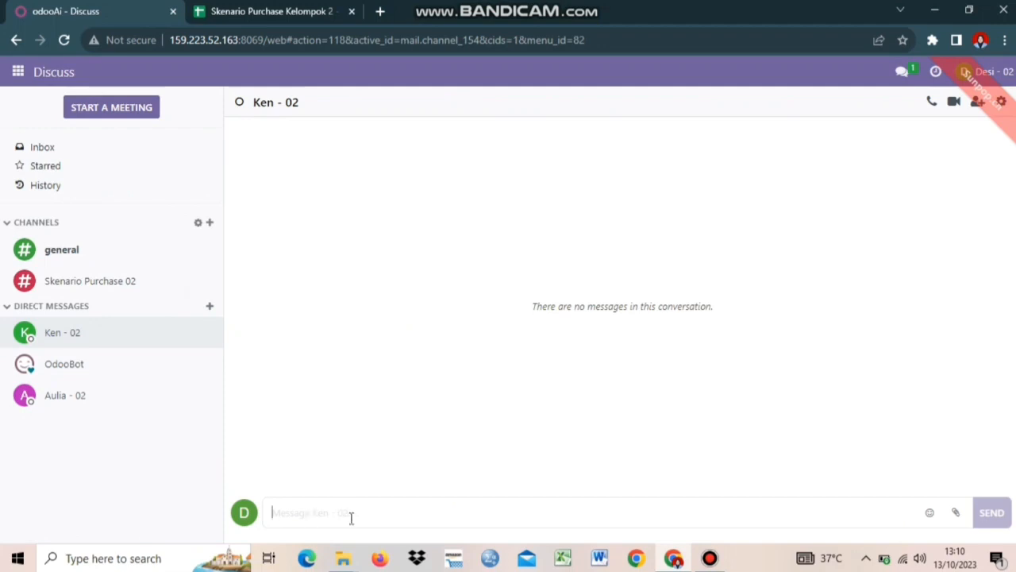
# Attach the screenshot of the bill creation error from the Screenshots folder to the message.
pyautogui.click(351, 517)
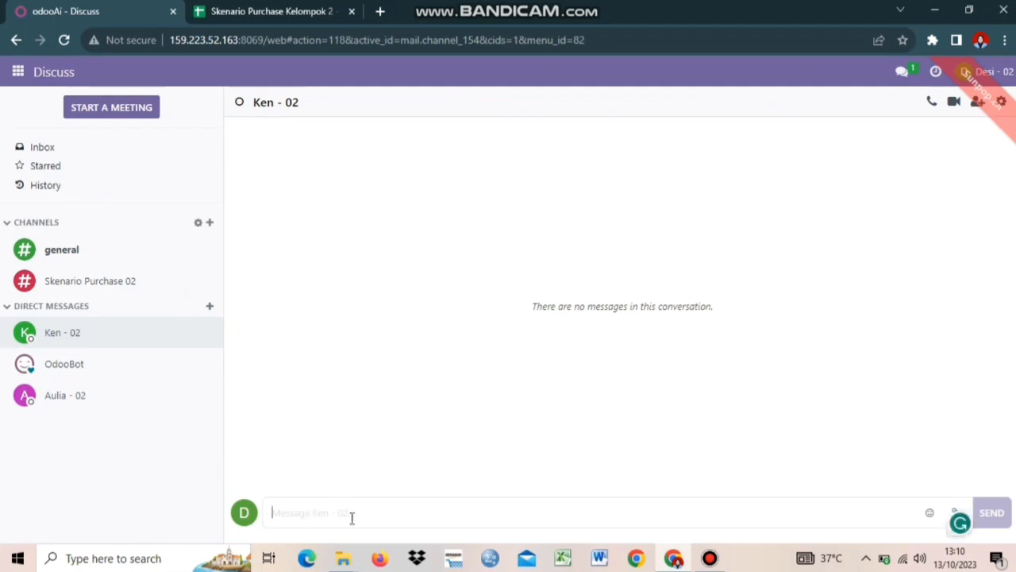
pyautogui.click(955, 511)
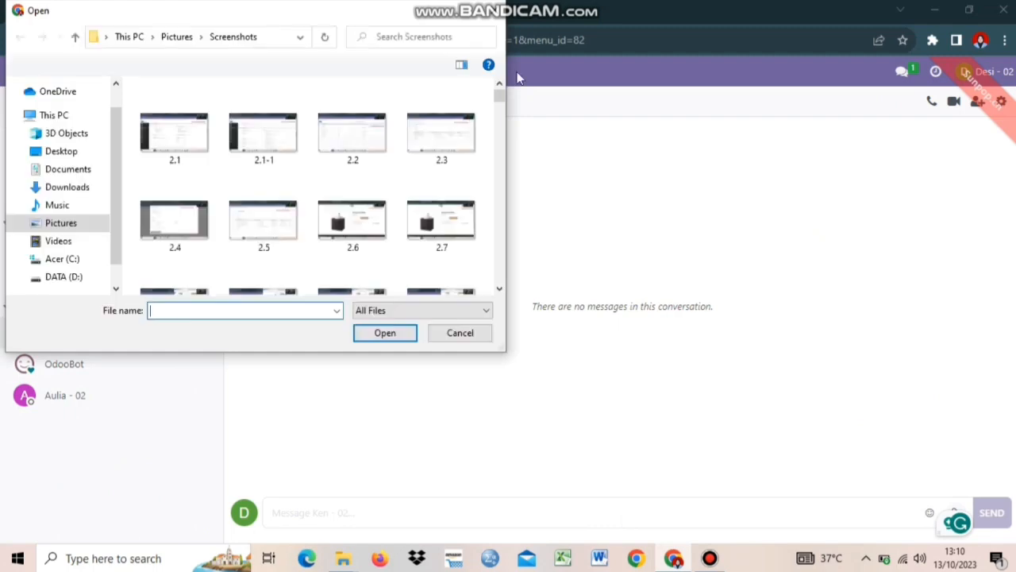
pyautogui.click(498, 270)
pyautogui.click(445, 268)
pyautogui.click(384, 334)
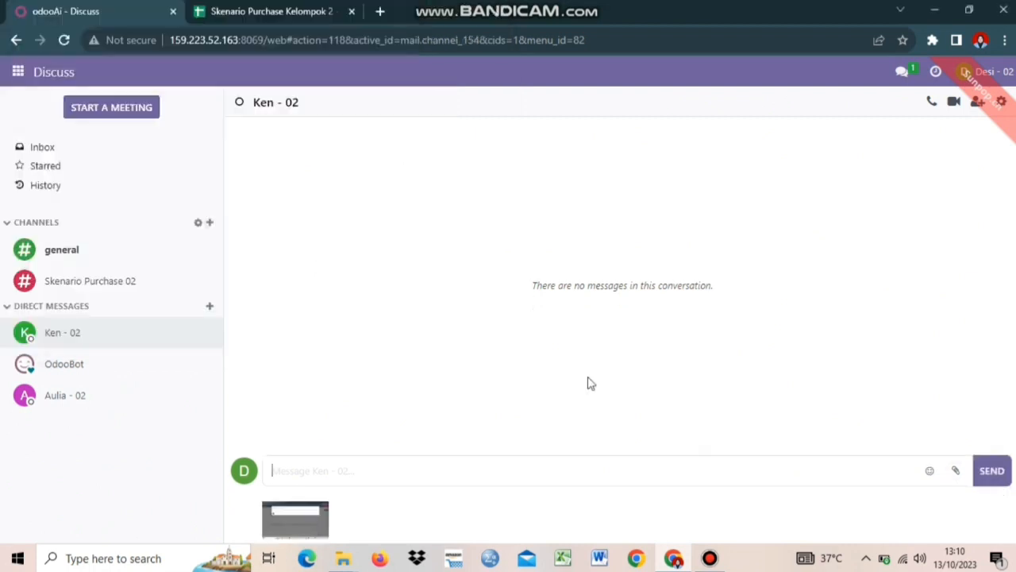
# Send the message "Apakah barang sudah masuk? Tolong lakukan approve dokumen dengan nomor" followed by the purchase order number.
pyautogui.press('capslock')
pyautogui.write('T')
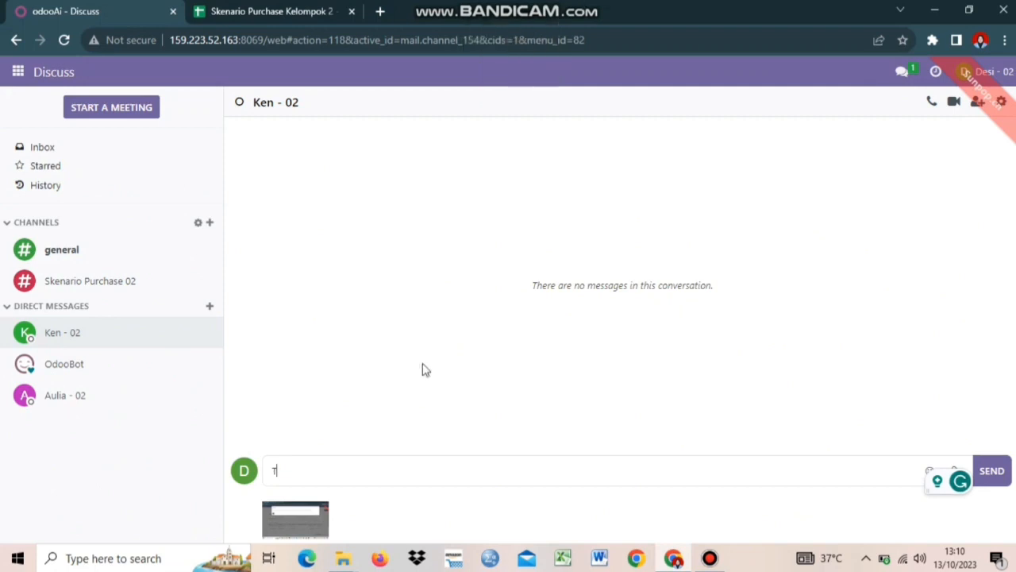
pyautogui.press('BackSpace')
pyautogui.press('capslock')
pyautogui.write('Apakah pesanan sudah')
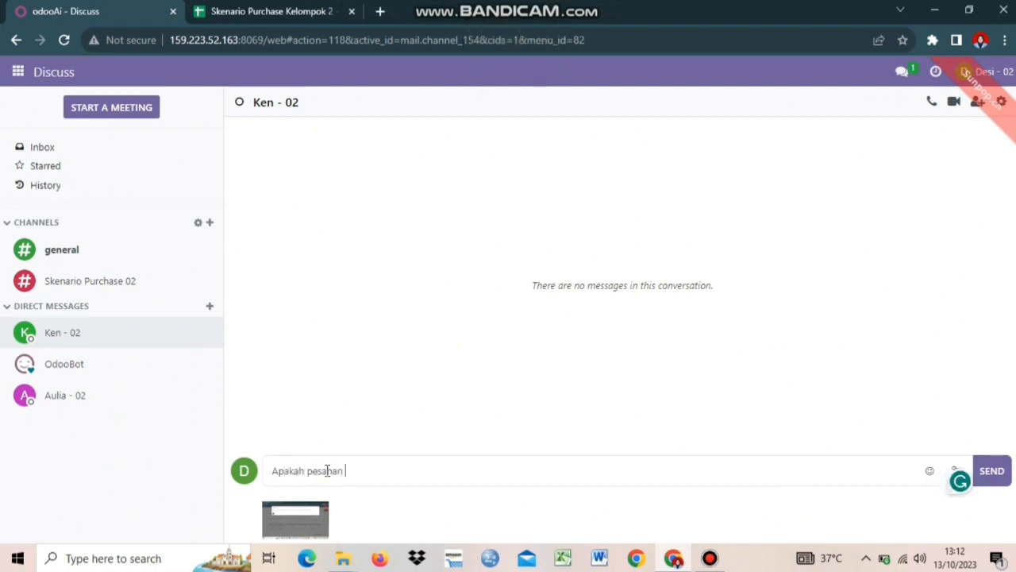
pyautogui.press('BackSpace')
pyautogui.press('BackSpace')
pyautogui.press('BackSpace')
pyautogui.press('BackSpace')
pyautogui.press('BackSpace')
pyautogui.press('BackSpace')
pyautogui.press('BackSpace')
pyautogui.press('BackSpace')
pyautogui.press('BackSpace')
pyautogui.press('BackSpace')
pyautogui.press('BackSpace')
pyautogui.press('BackSpace')
pyautogui.press('BackSpace')
pyautogui.write('barang sudah masuk?')
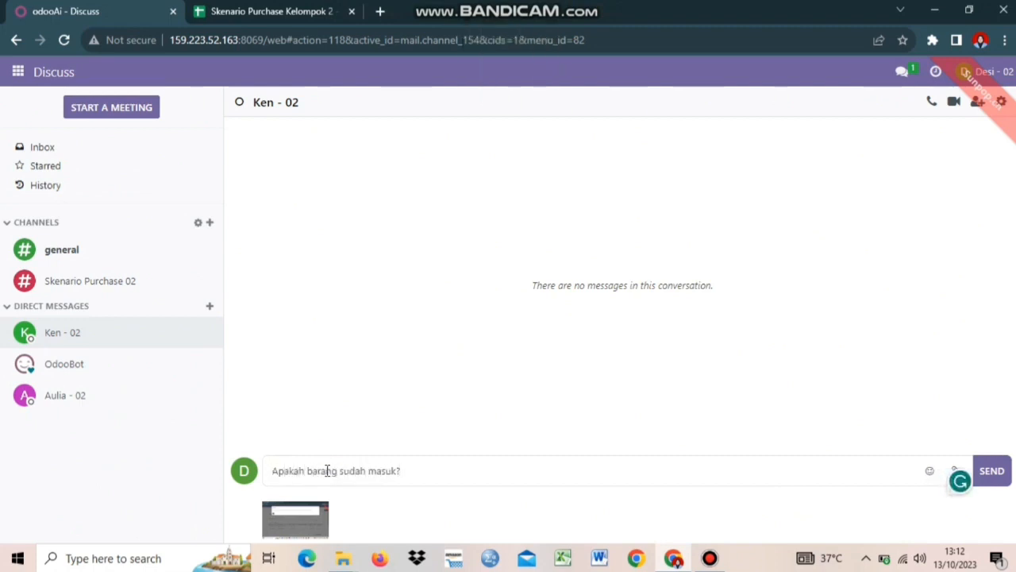
pyautogui.press('capslock')
pyautogui.write('Tolong lakukan approve dokumen dengan nomor')
pyautogui.press('capslock')
pyautogui.write('P00050')
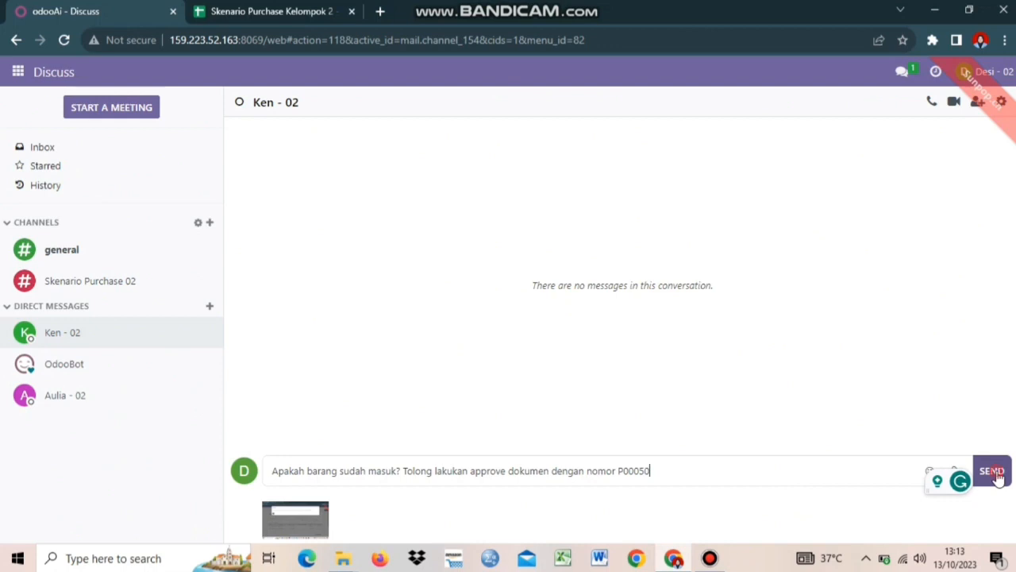
pyautogui.click(992, 472)
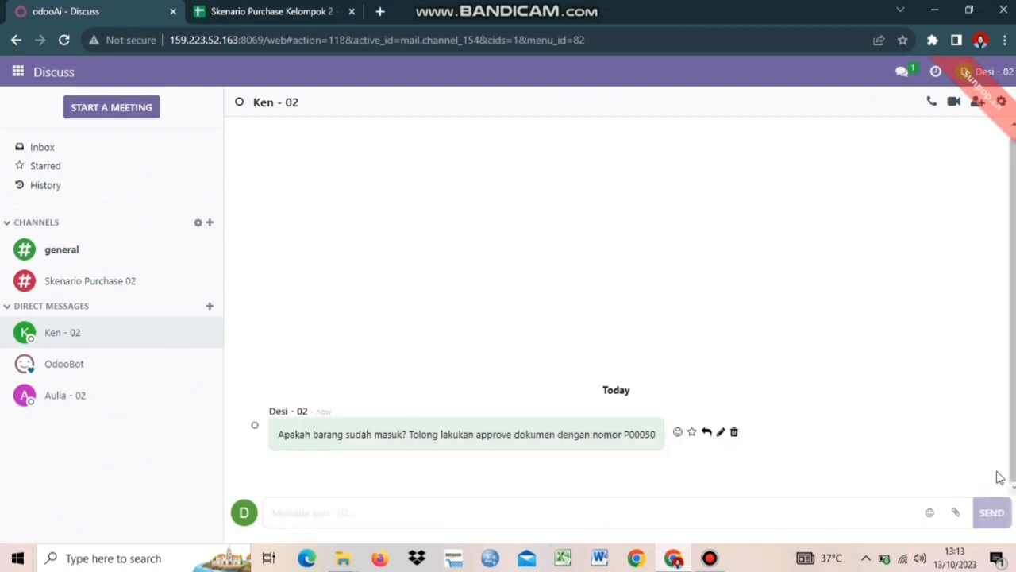
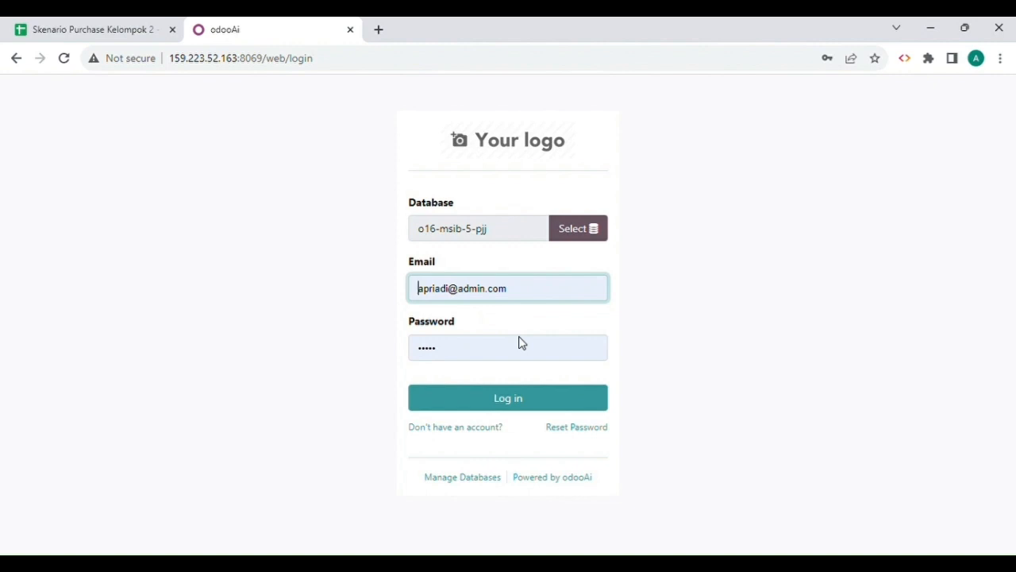
# Log in as the accounting user with the prefilled credentials and open the purchase manager's vendor bill approval request in Discuss.
pyautogui.click(500, 405)
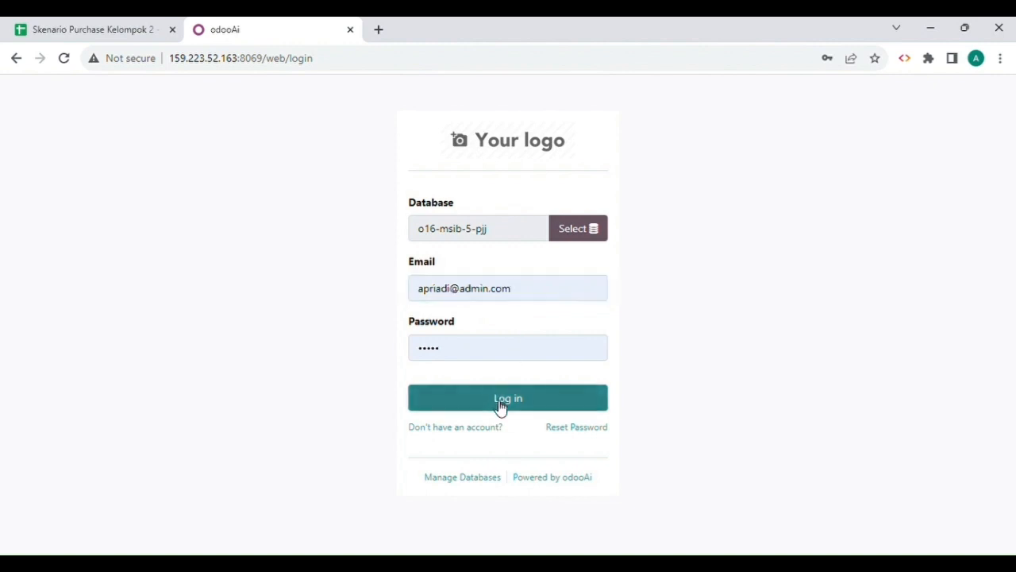
pyautogui.click(500, 405)
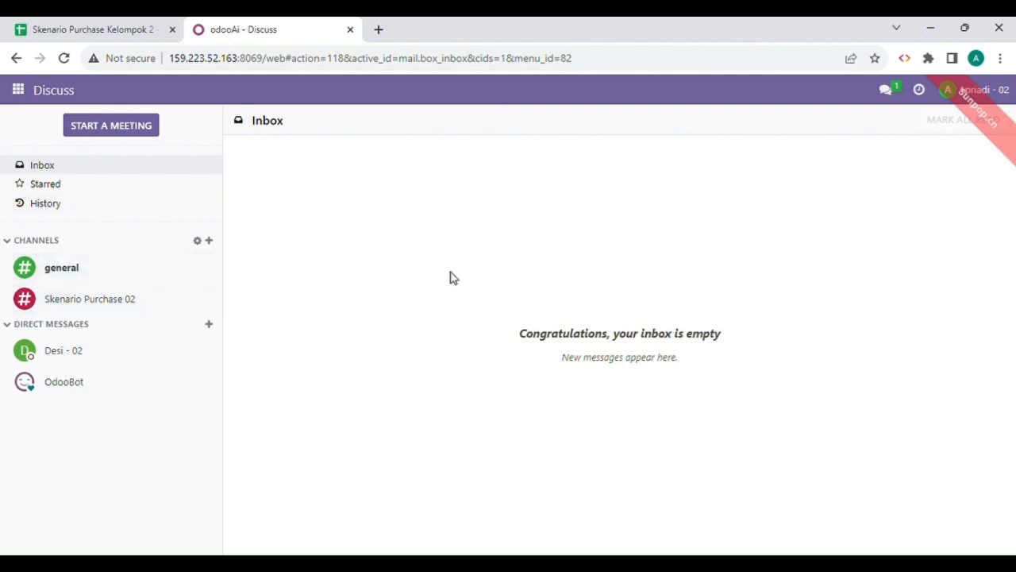
pyautogui.click(141, 358)
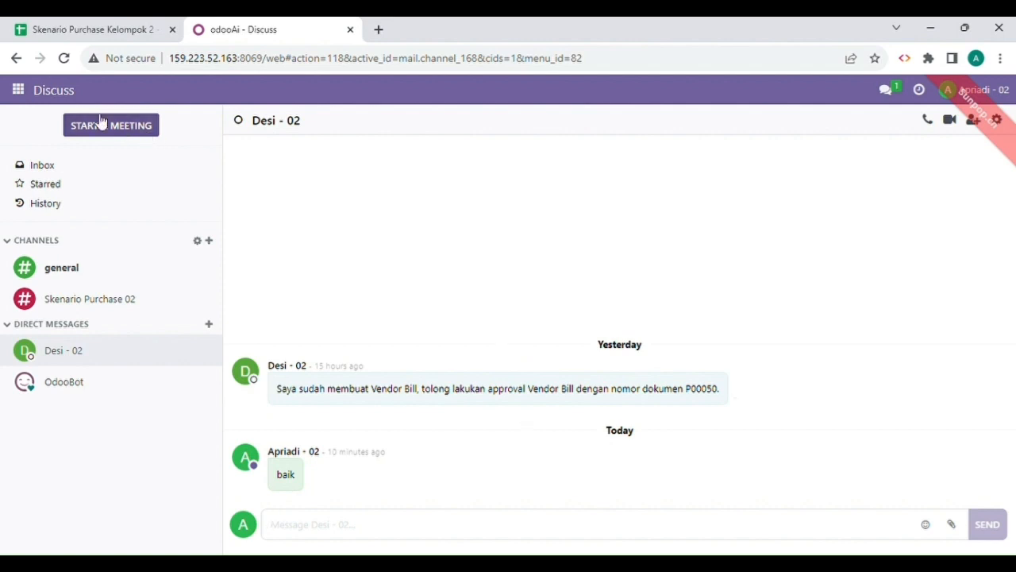
# Open the vendor bills list in Accounting and search invoices for the purchase order number given in the approval request.
pyautogui.click(22, 92)
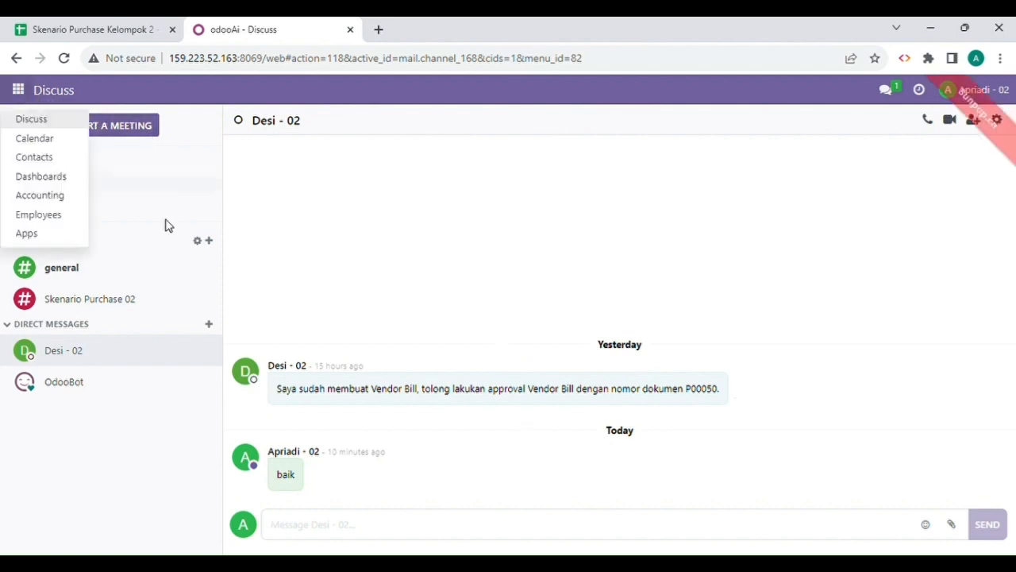
pyautogui.click(66, 200)
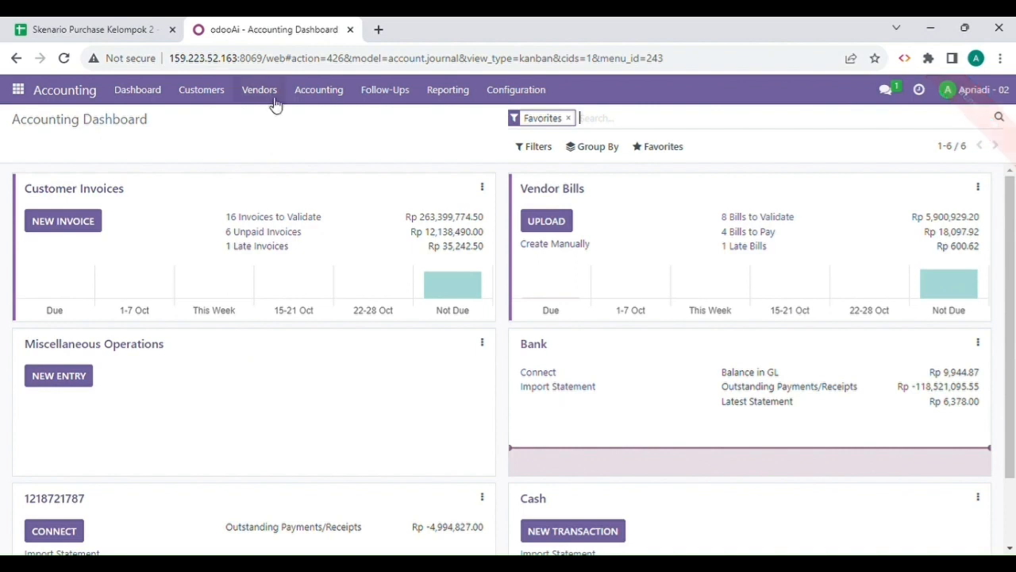
pyautogui.click(262, 90)
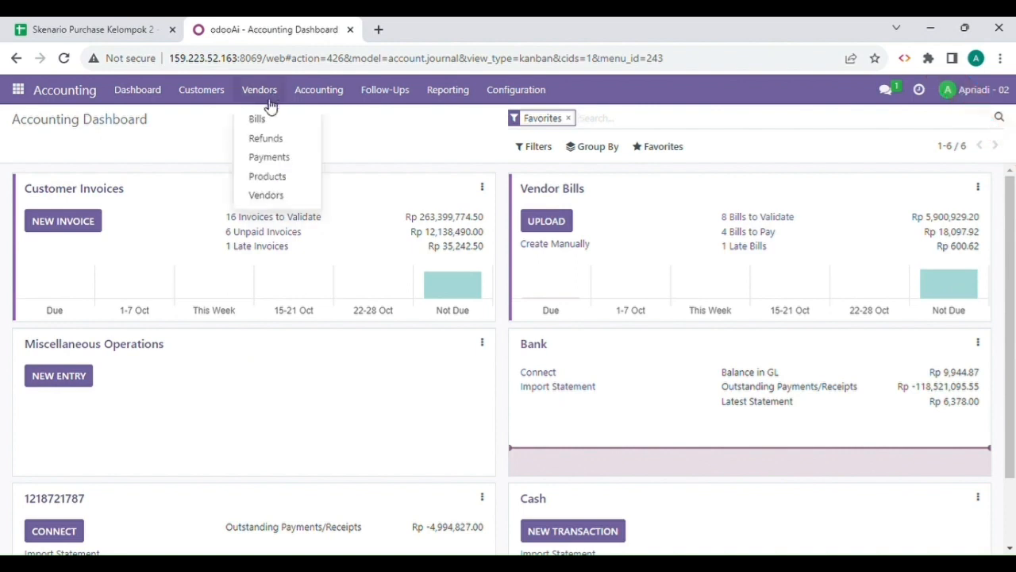
pyautogui.click(262, 119)
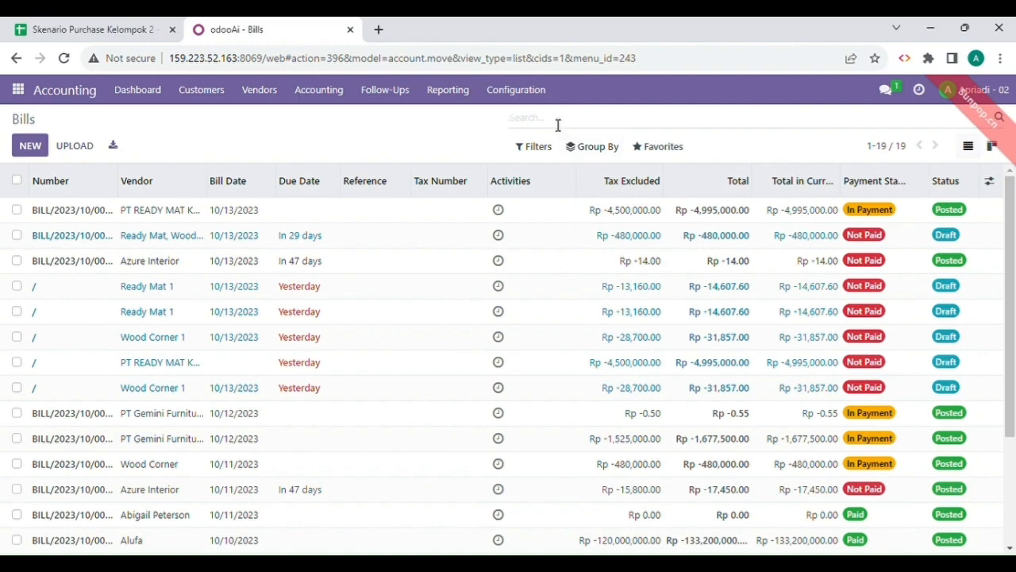
pyautogui.write('P')
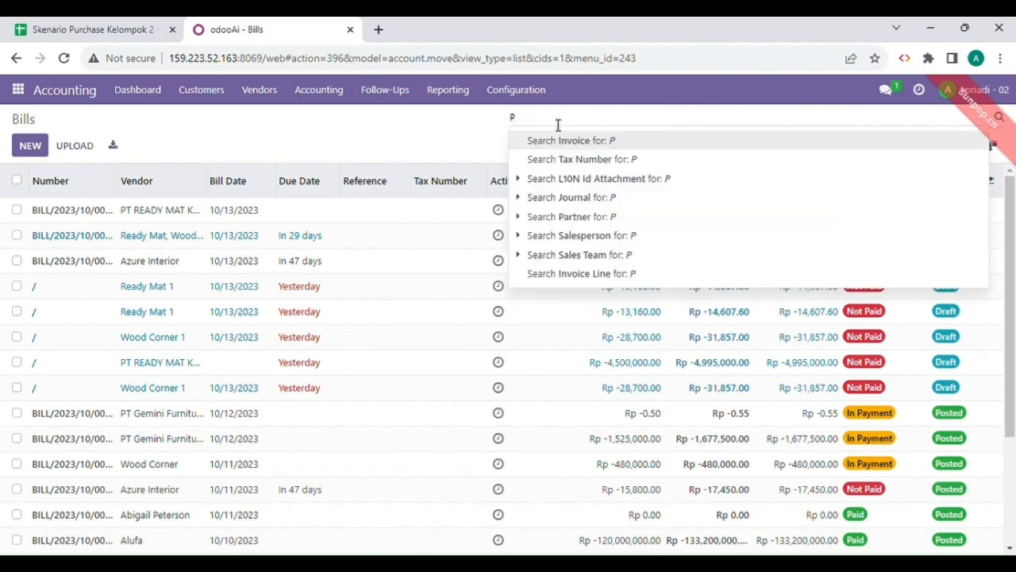
pyautogui.write('O')
pyautogui.write('0050')
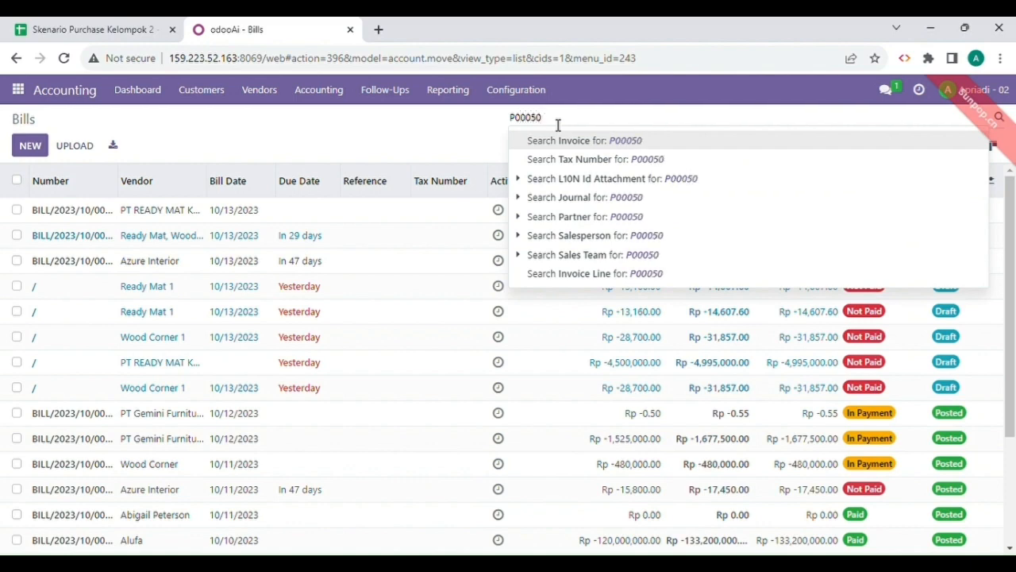
pyautogui.press('Return')
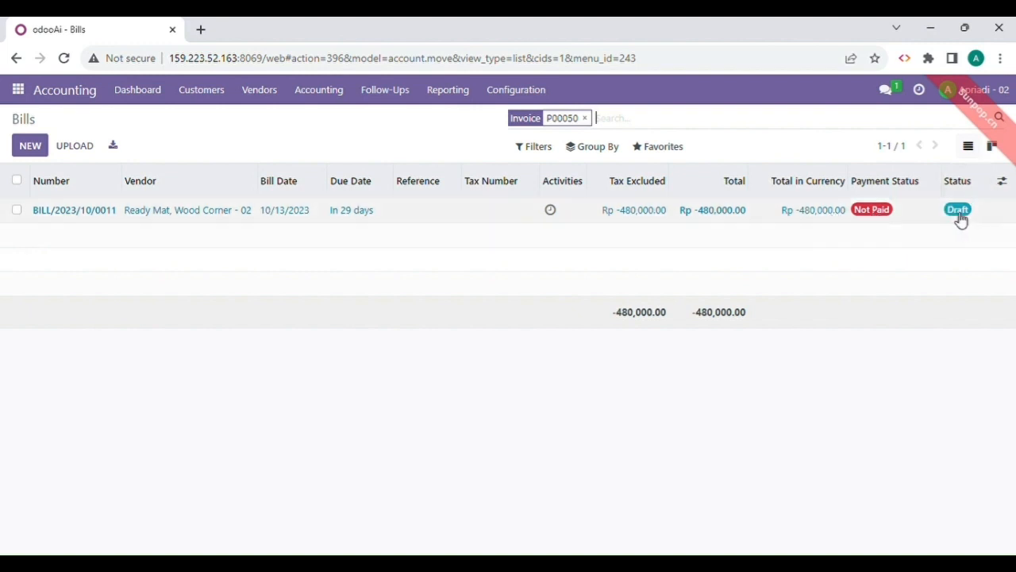
# Open the matching draft vendor bill, review its details and invoice lines, and confirm it.
pyautogui.click(124, 221)
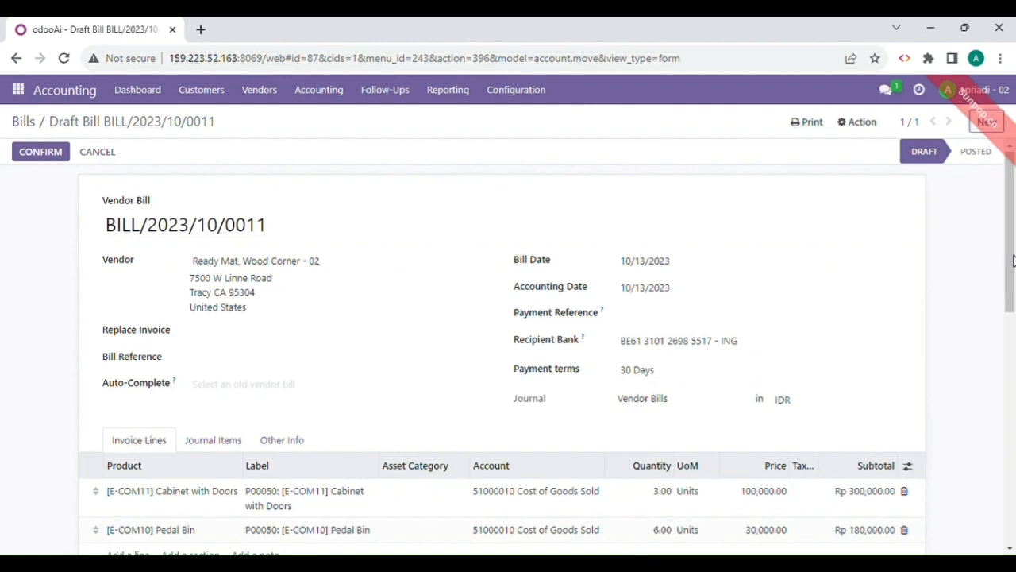
pyautogui.scroll(-1, 1012, 262)
pyautogui.scroll(1, 1008, 242)
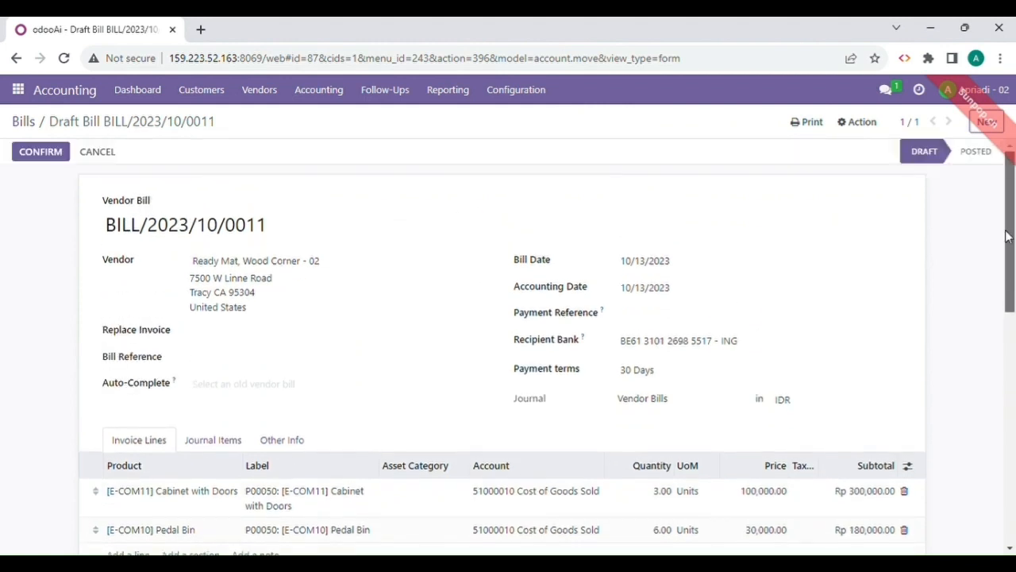
pyautogui.scroll(-1, 1007, 236)
pyautogui.scroll(1, 1011, 230)
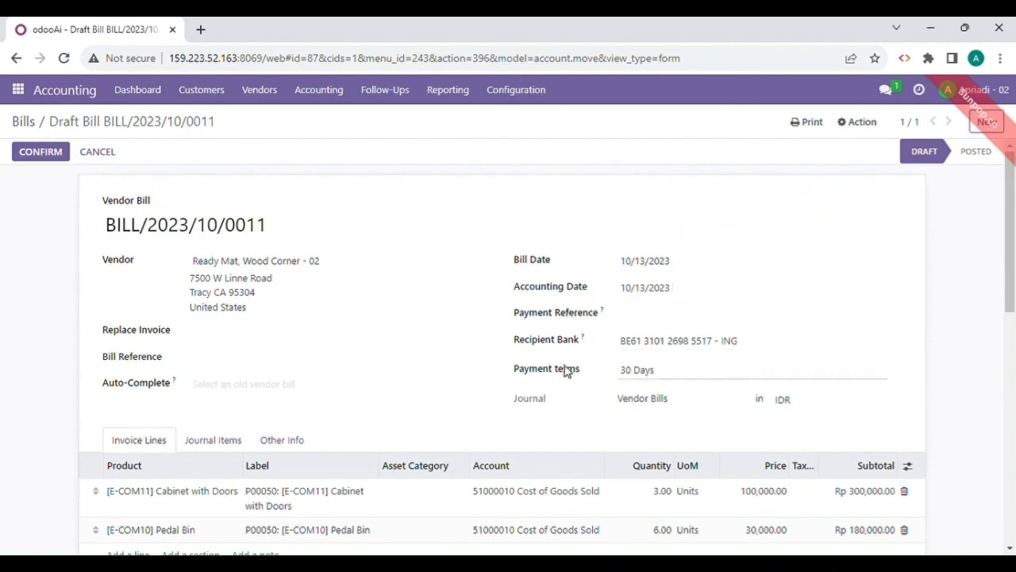
pyautogui.scroll(-1, 1011, 309)
pyautogui.scroll(-2, 1010, 310)
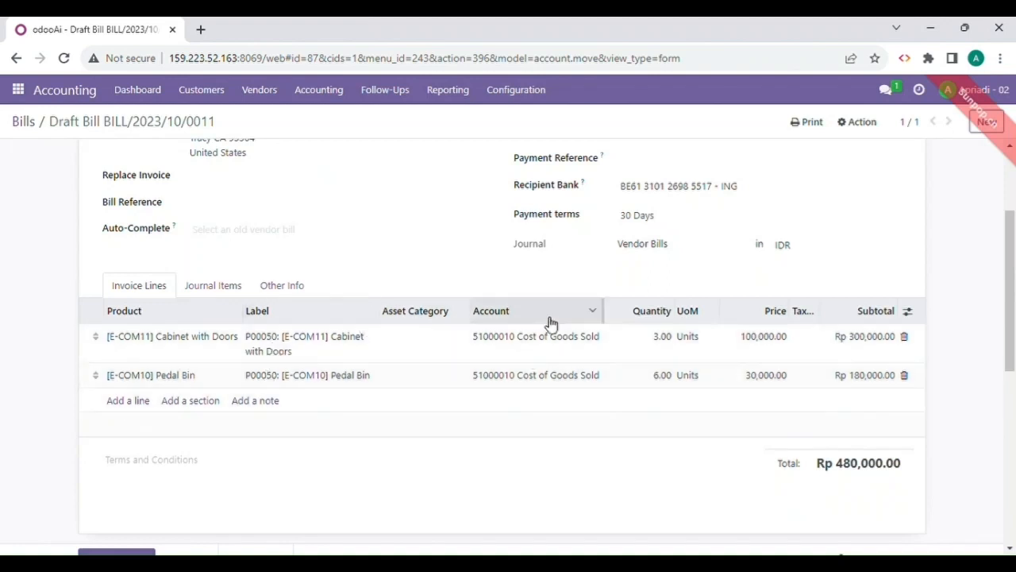
pyautogui.moveTo(1009, 305); pyautogui.dragTo(1007, 238)
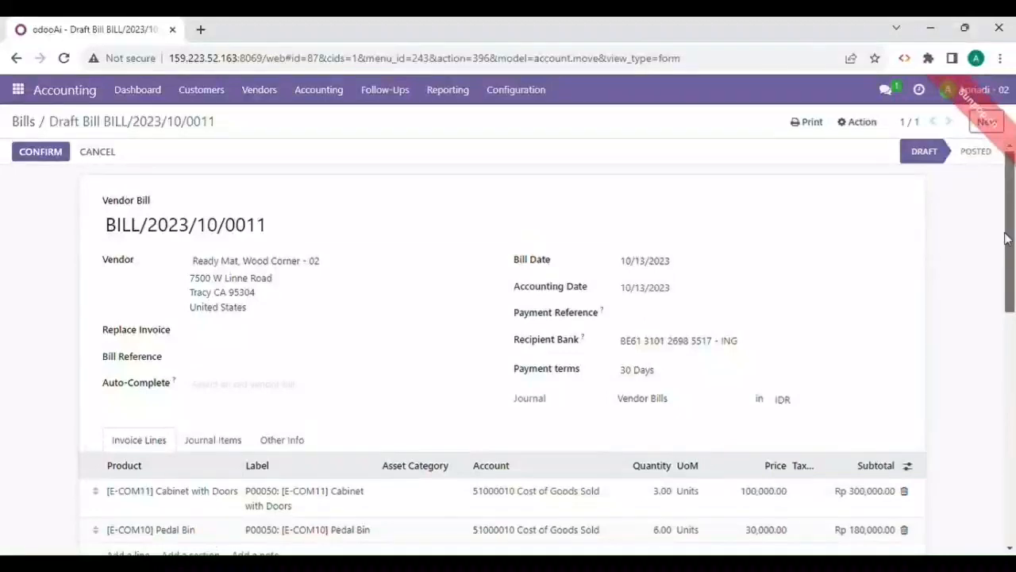
pyautogui.scroll(-3, 1007, 237)
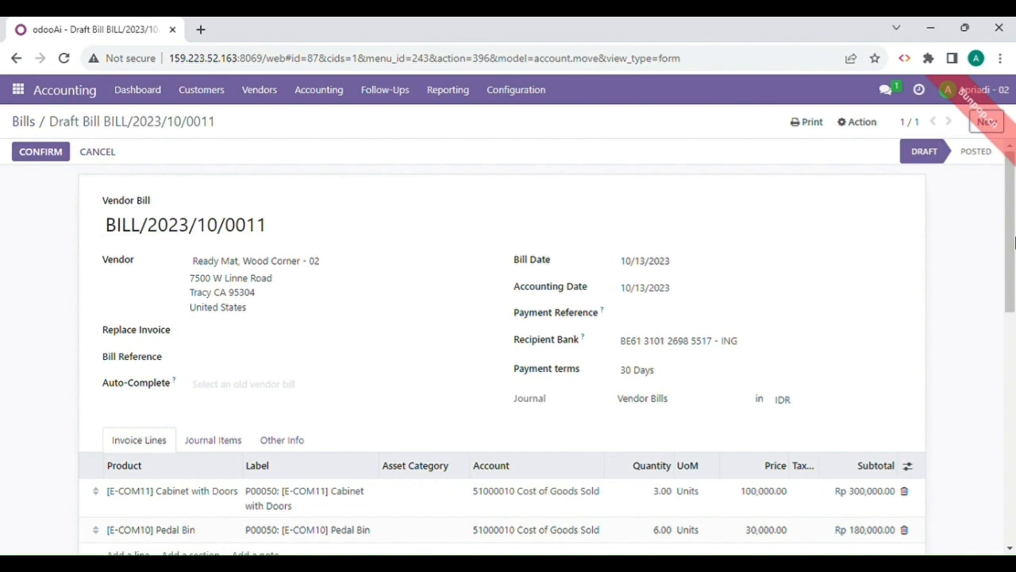
pyautogui.click(54, 155)
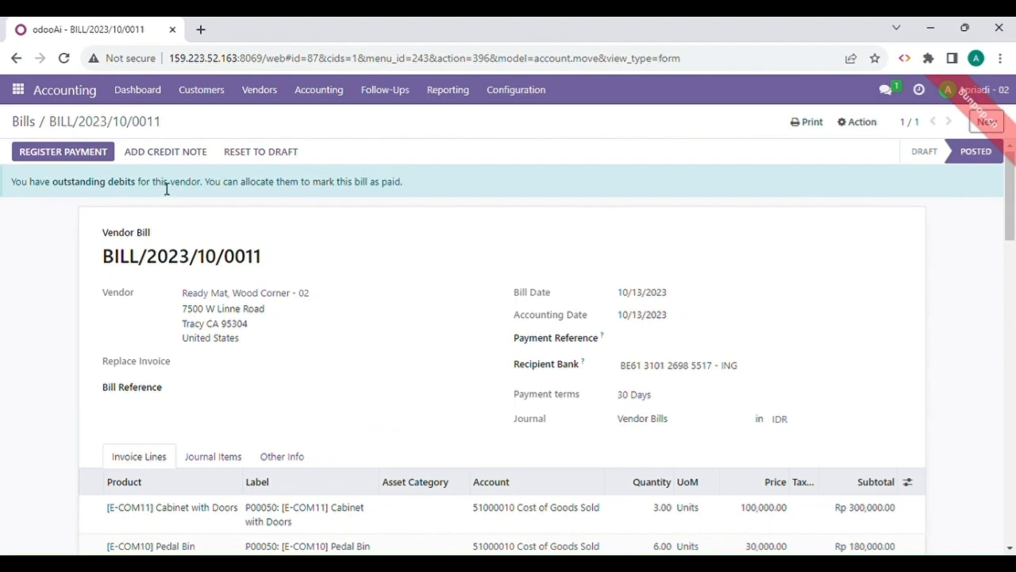
# Register the bill's full payment using the preselected bank journal and the Manual payment method.
pyautogui.click(69, 156)
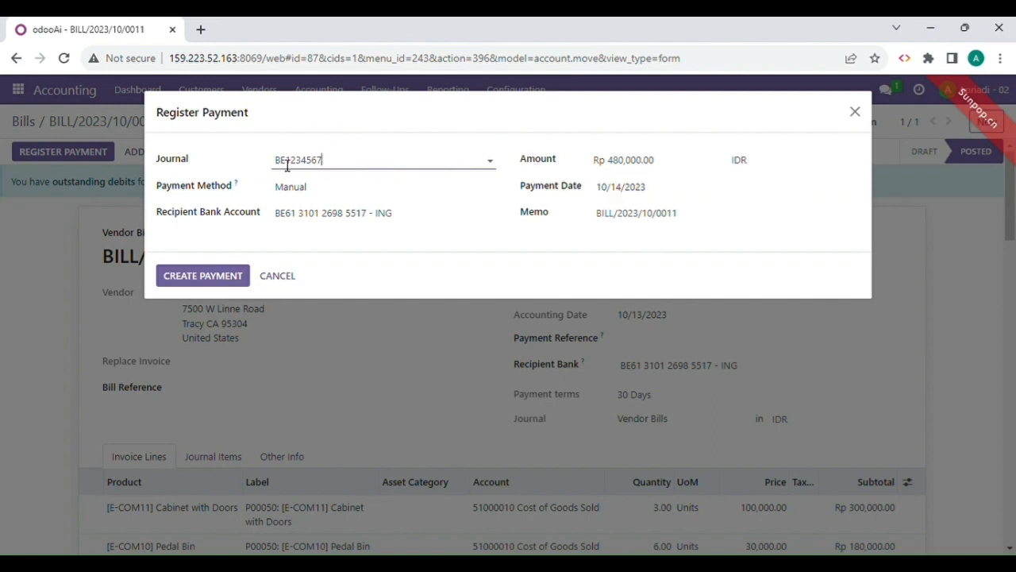
pyautogui.click(382, 167)
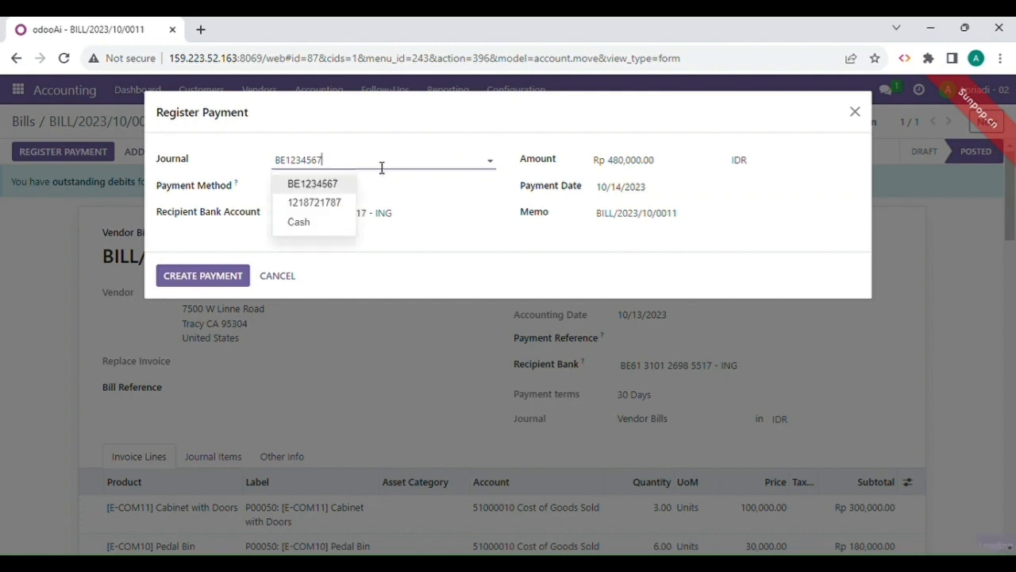
pyautogui.click(310, 187)
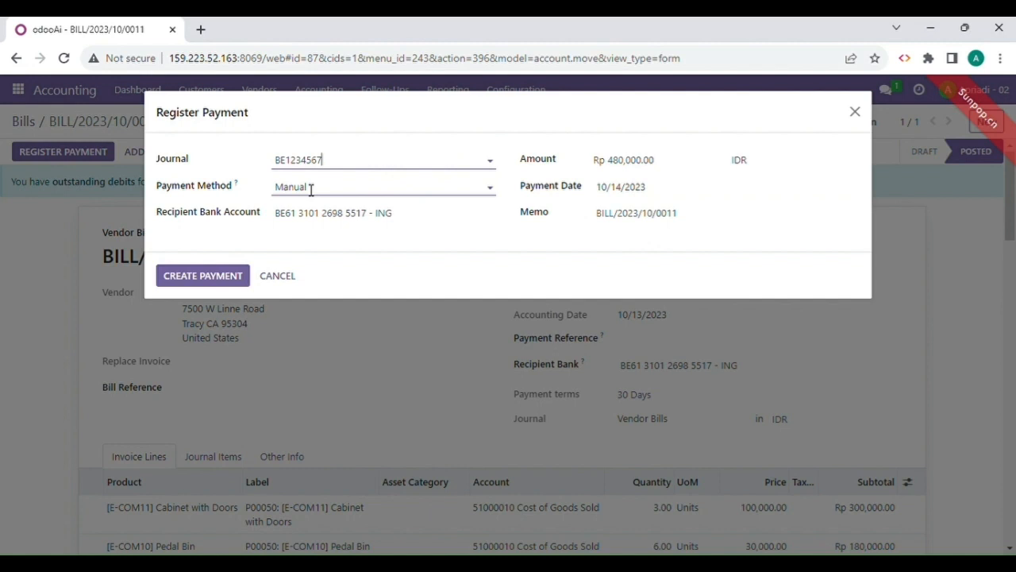
pyautogui.click(311, 187)
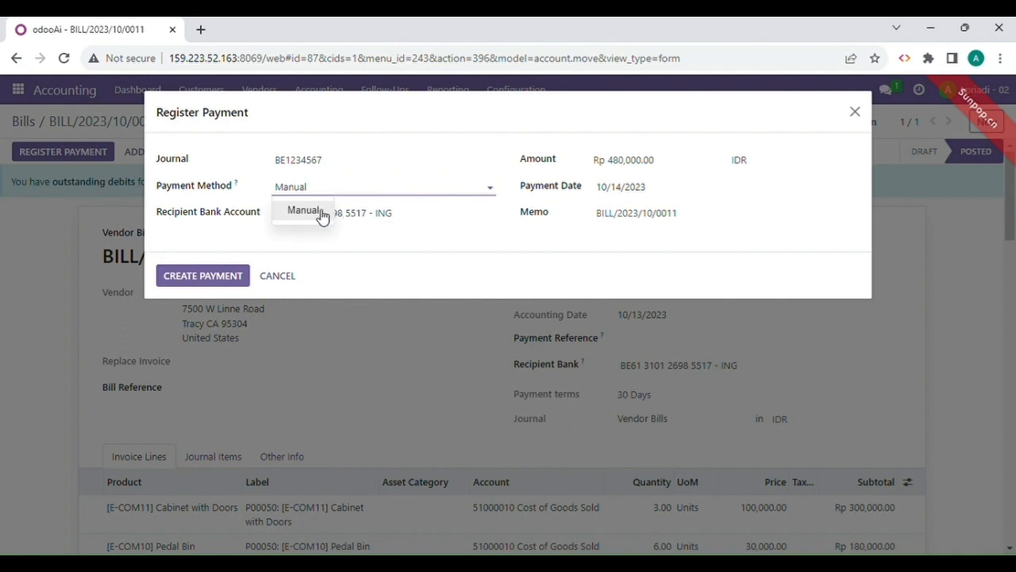
pyautogui.click(321, 212)
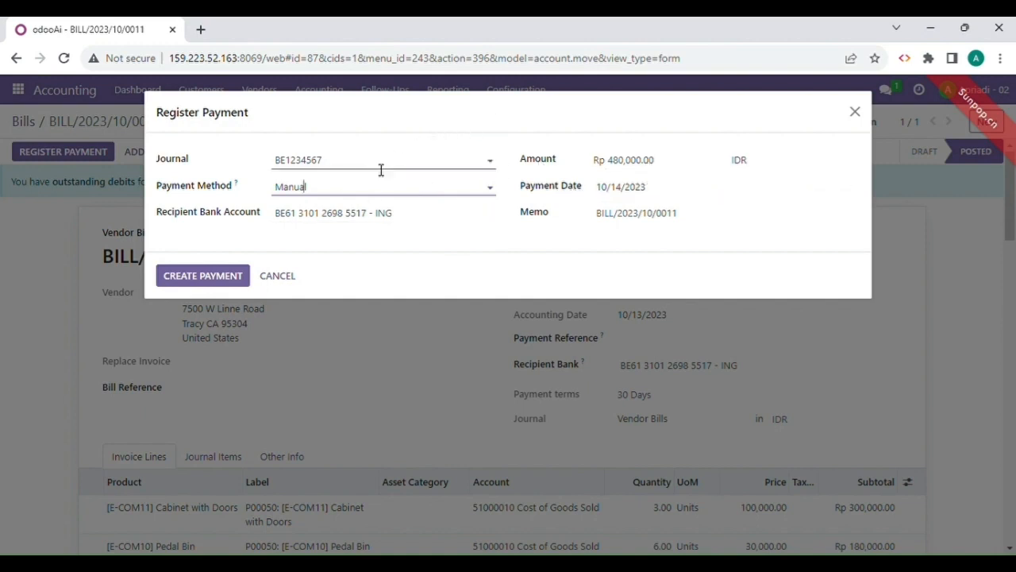
pyautogui.click(232, 280)
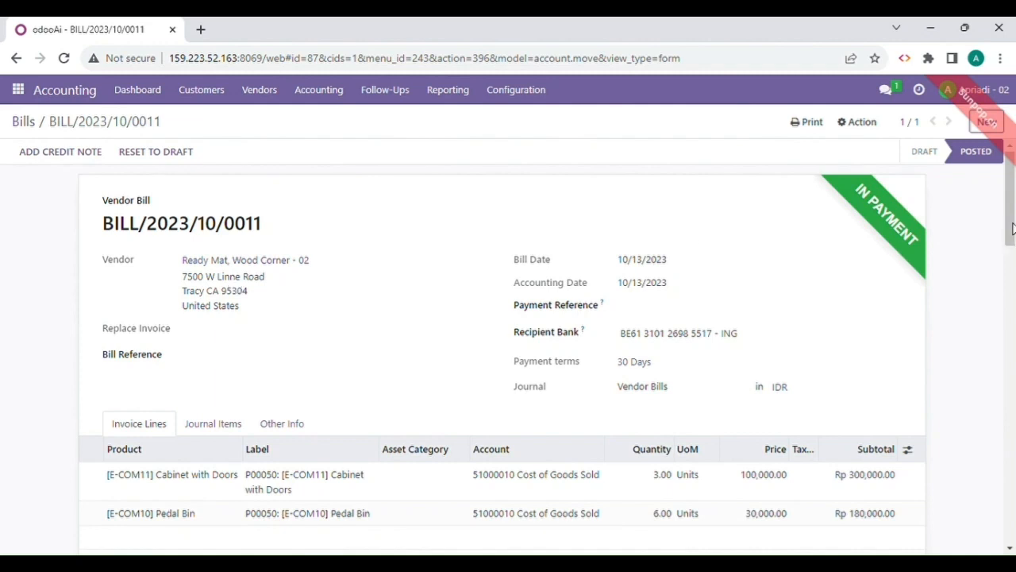
# Look through the bill after its payment and return to the vendor bills list.
pyautogui.scroll(-6, 1012, 228)
pyautogui.scroll(6, 1012, 229)
pyautogui.click(24, 121)
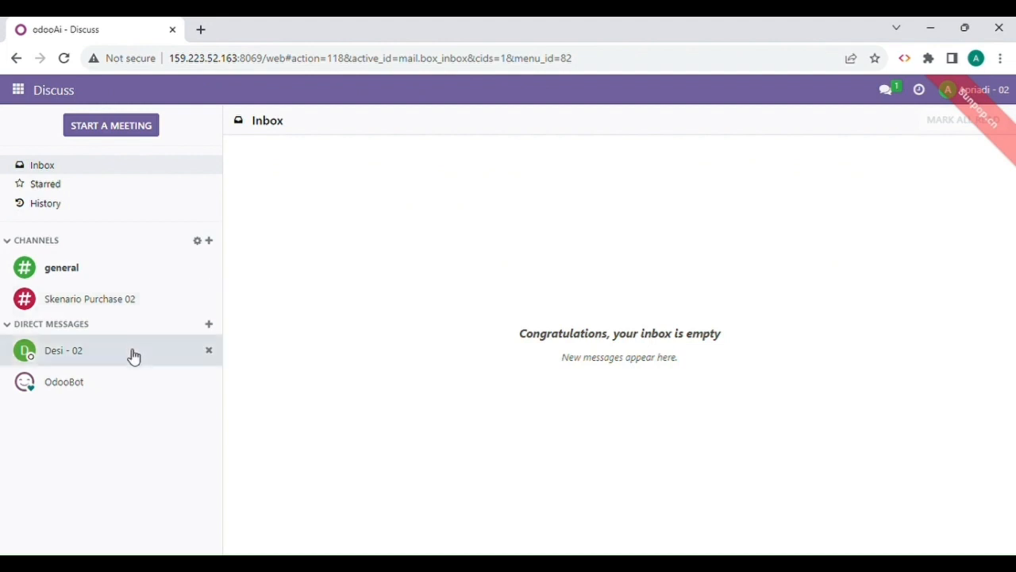
# In the Discuss chat with the purchase manager, send "saya telah berhasil melakukan approval vendol bill dengan nomor dokumen" followed by the purchase order number.
pyautogui.click(133, 355)
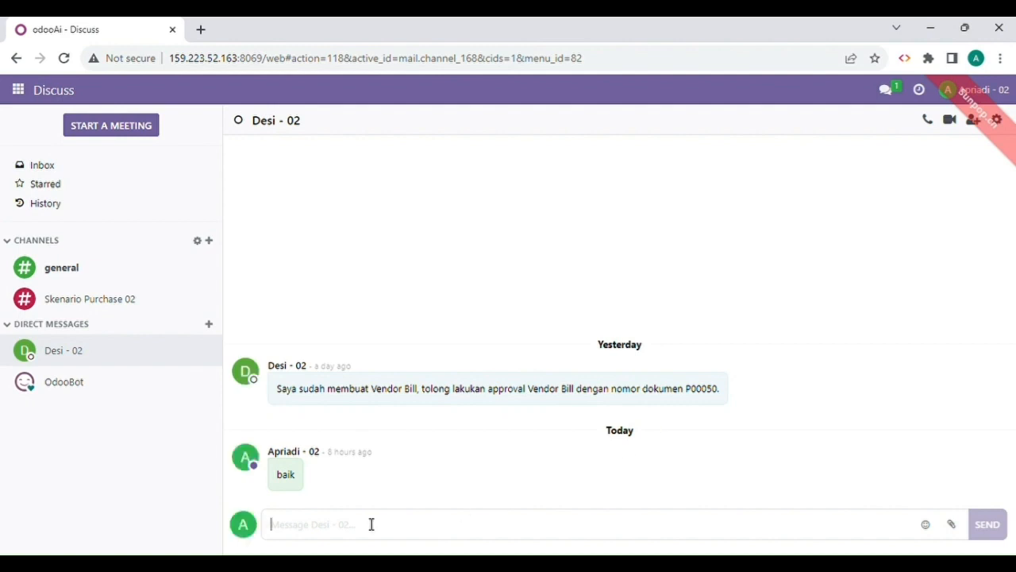
pyautogui.write('say')
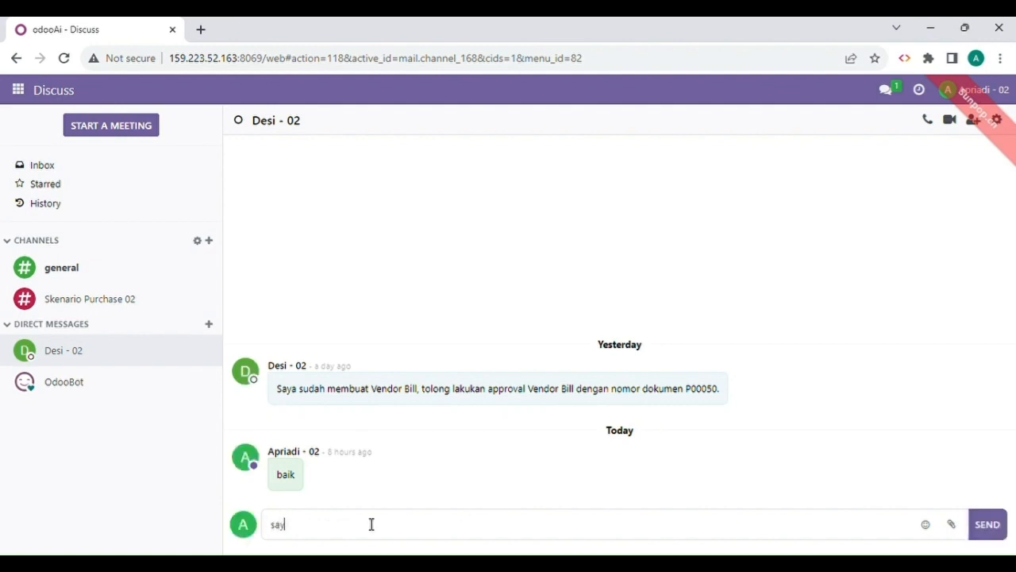
pyautogui.write('a telah berhasil ')
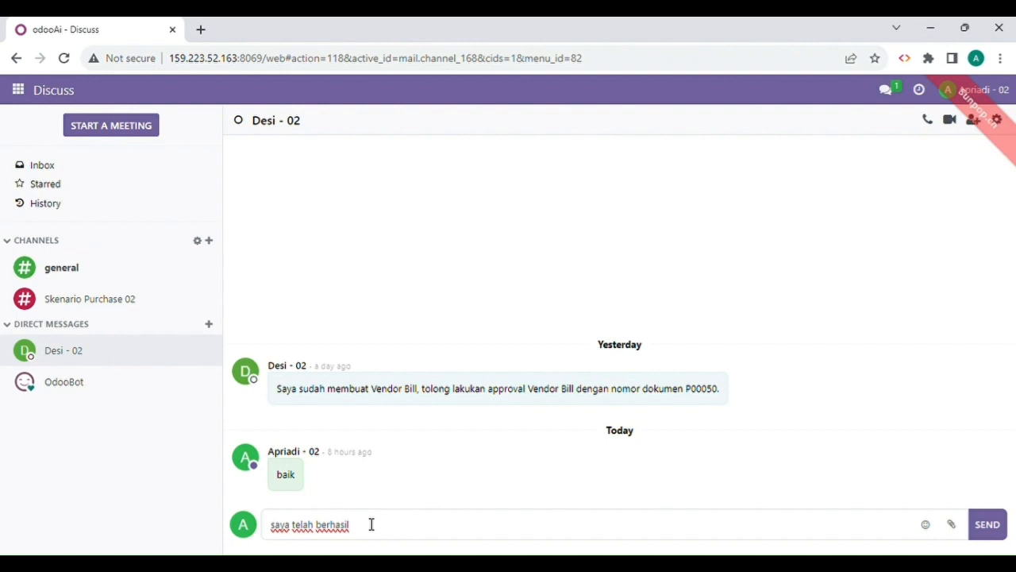
pyautogui.write('melakukan appor')
pyautogui.press('BackSpace')
pyautogui.write('oval')
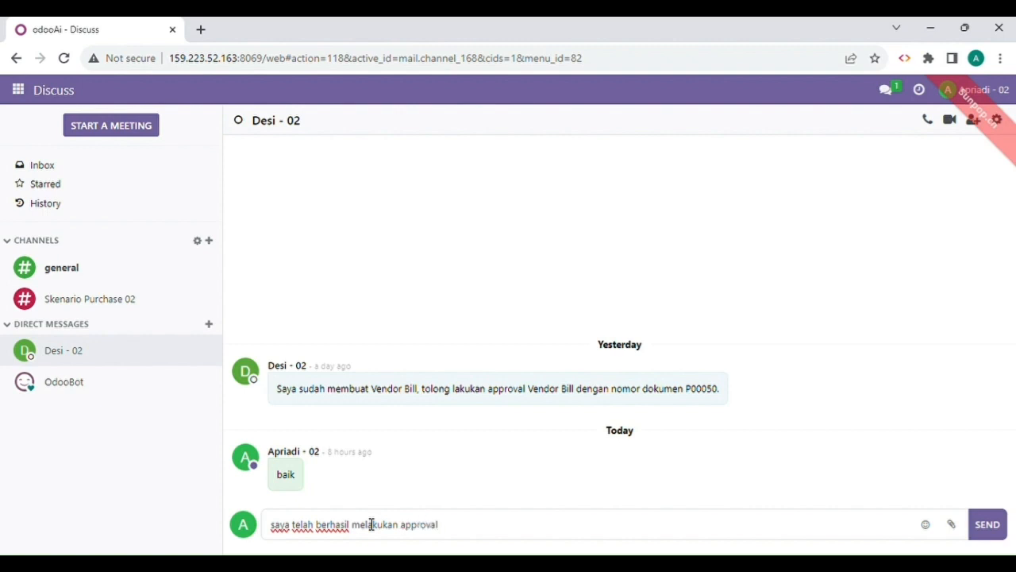
pyautogui.write(' vendol bill de')
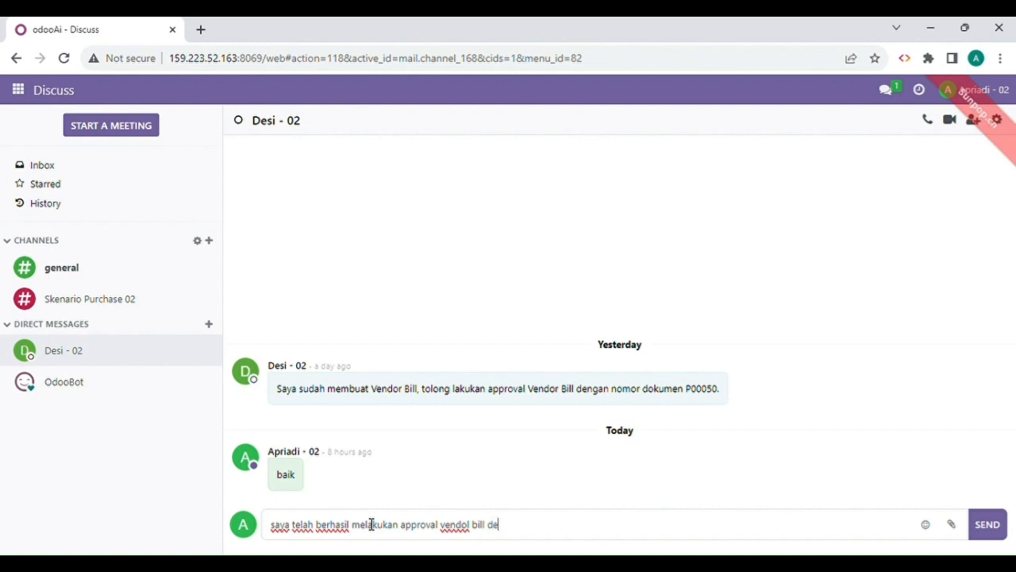
pyautogui.write('ngan nomor d')
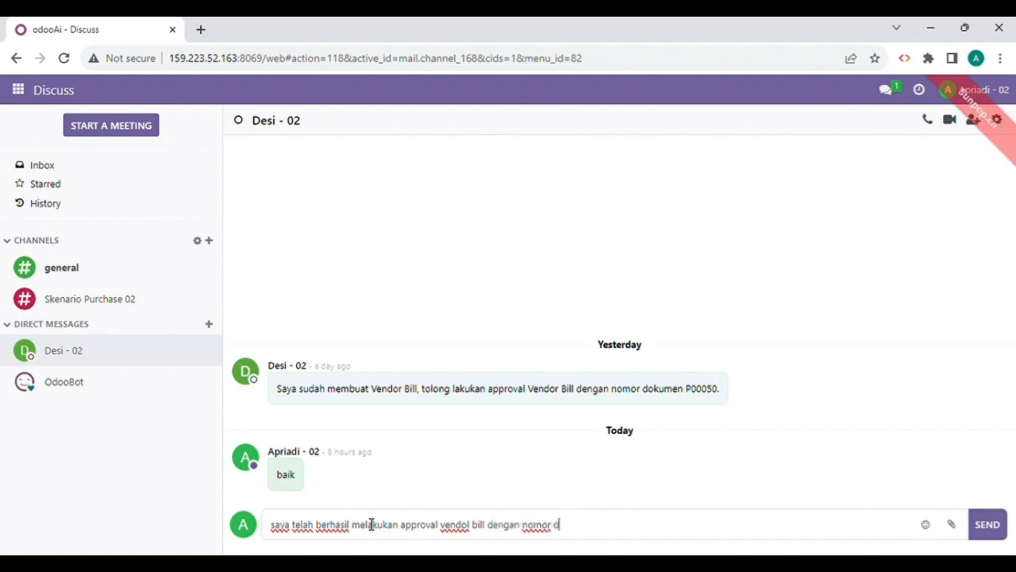
pyautogui.write('okumen P00050')
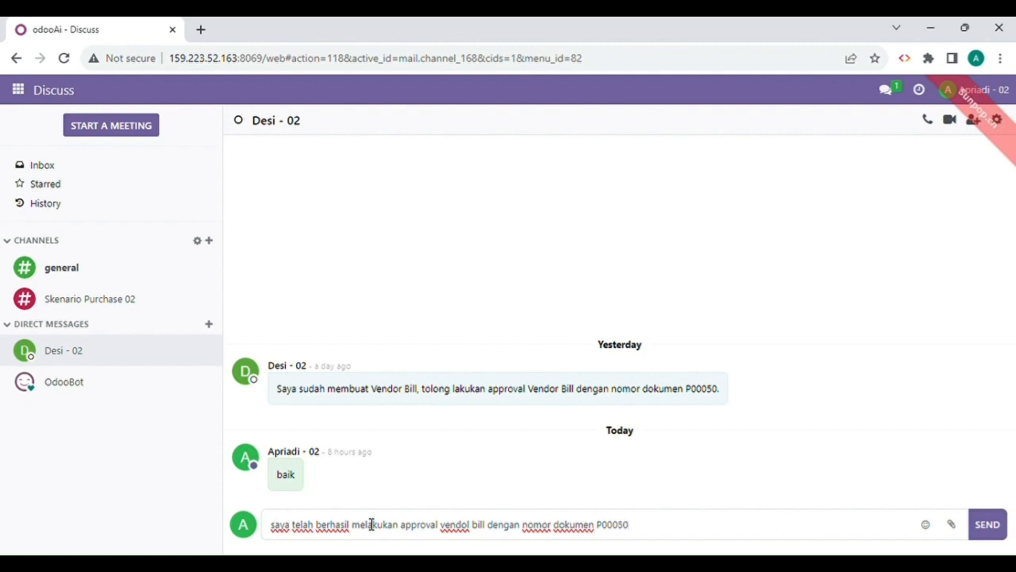
pyautogui.press('Return')
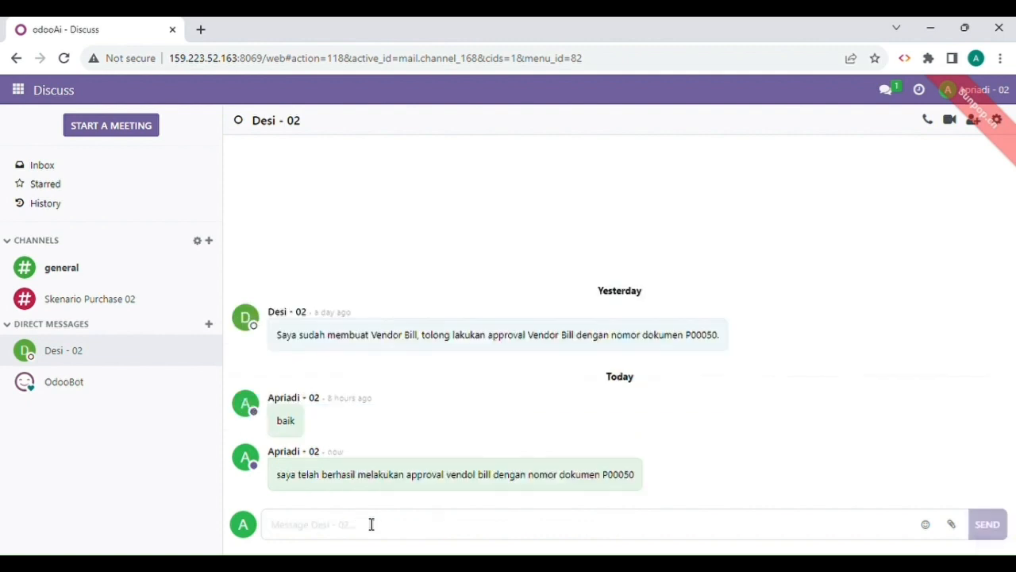